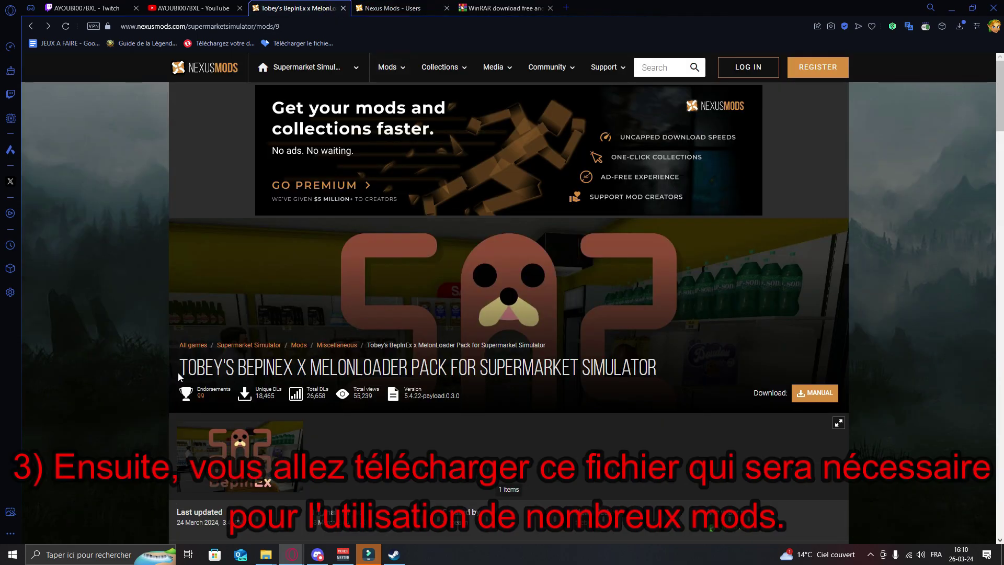
# Manually download Tobey's BepInEx x MelonLoader Pack for Supermarket Simulator from its Nexus Mods page
pyautogui.moveTo(179, 376); pyautogui.dragTo(659, 375)
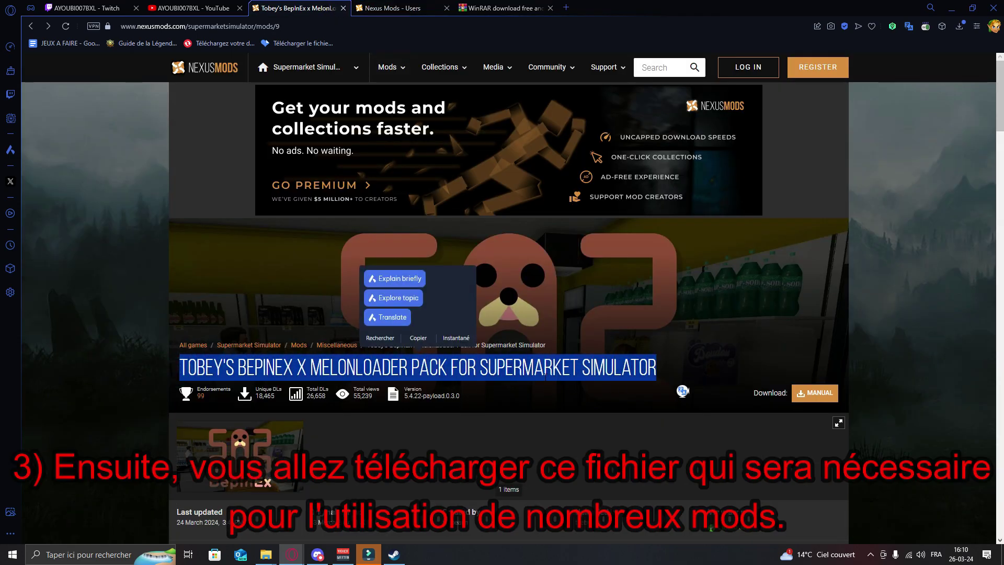
pyautogui.click(599, 437)
pyautogui.click(810, 396)
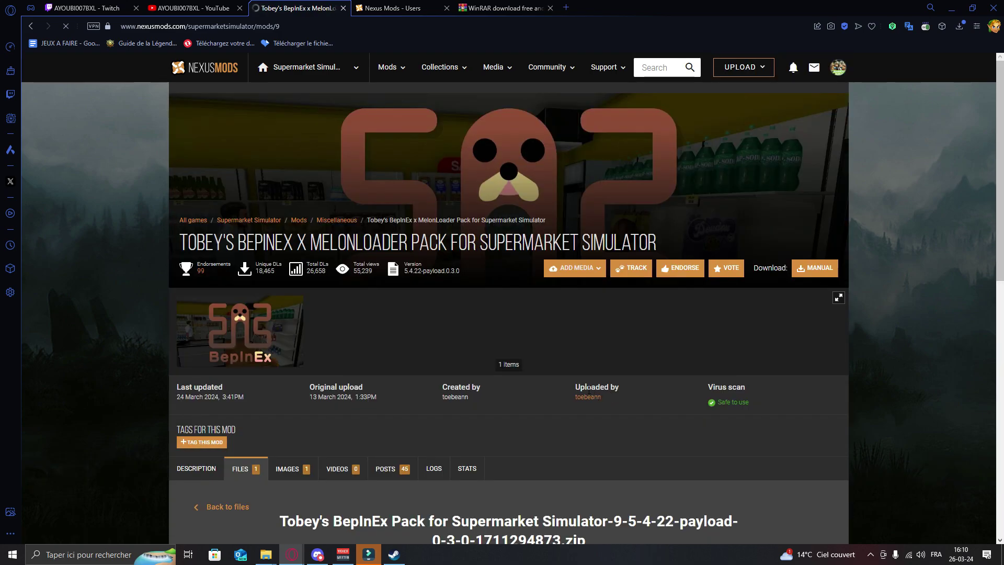
pyautogui.click(528, 378)
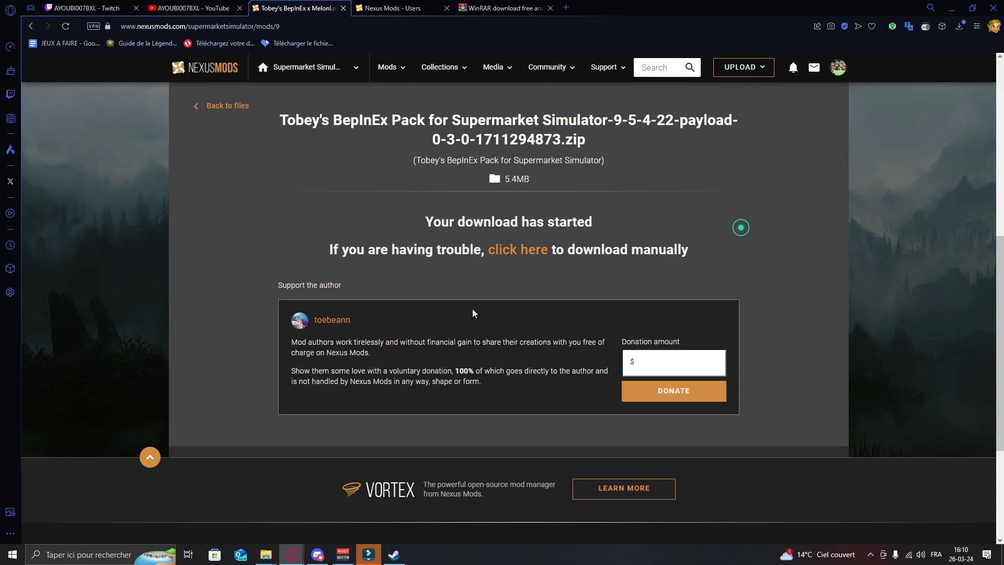
# Switch to the Téléchargements folder in File Explorer and create a new folder there, keeping the default name
pyautogui.moveTo(266, 558)
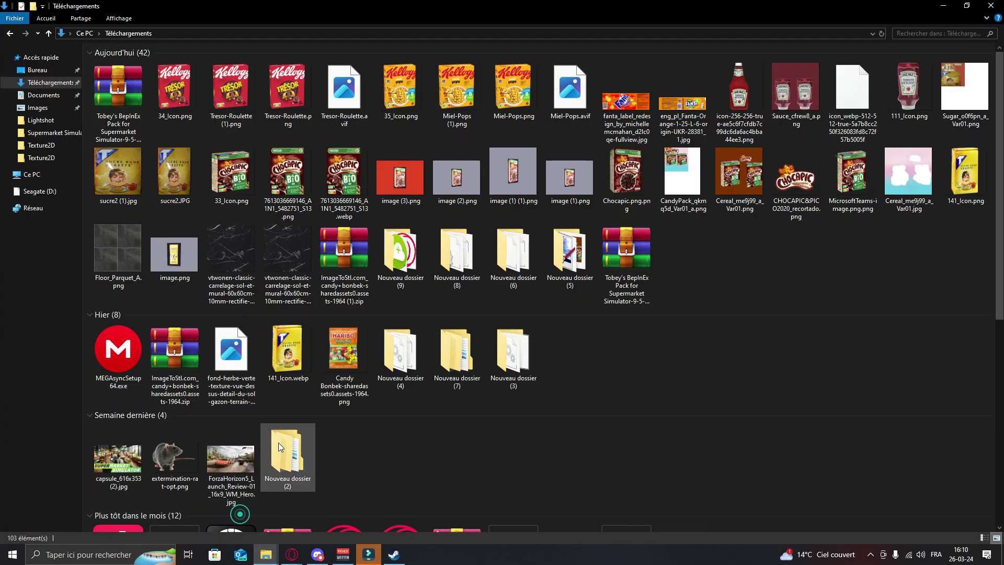
pyautogui.click(242, 517)
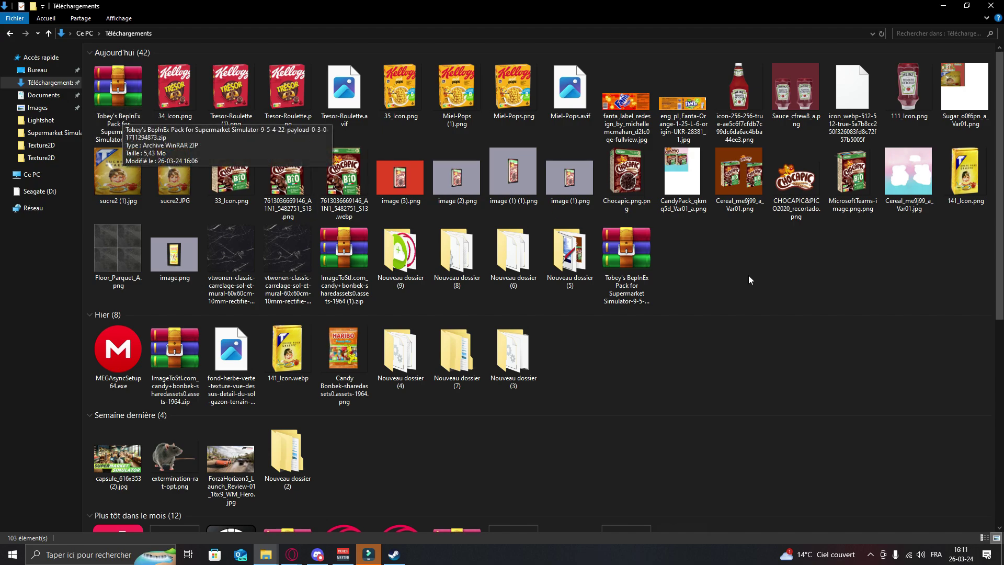
pyautogui.rightClick(721, 253)
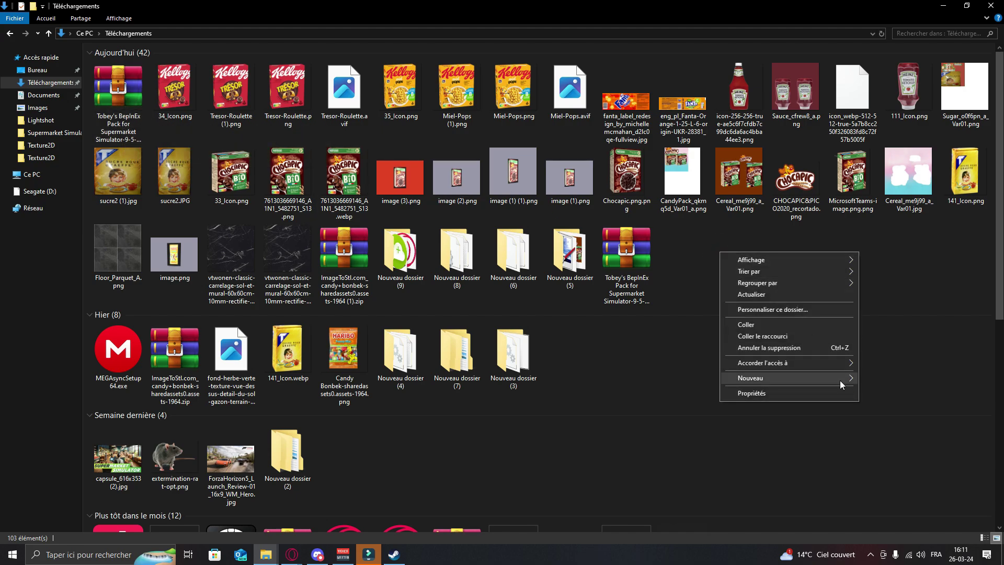
pyautogui.moveTo(780, 379)
pyautogui.click(873, 384)
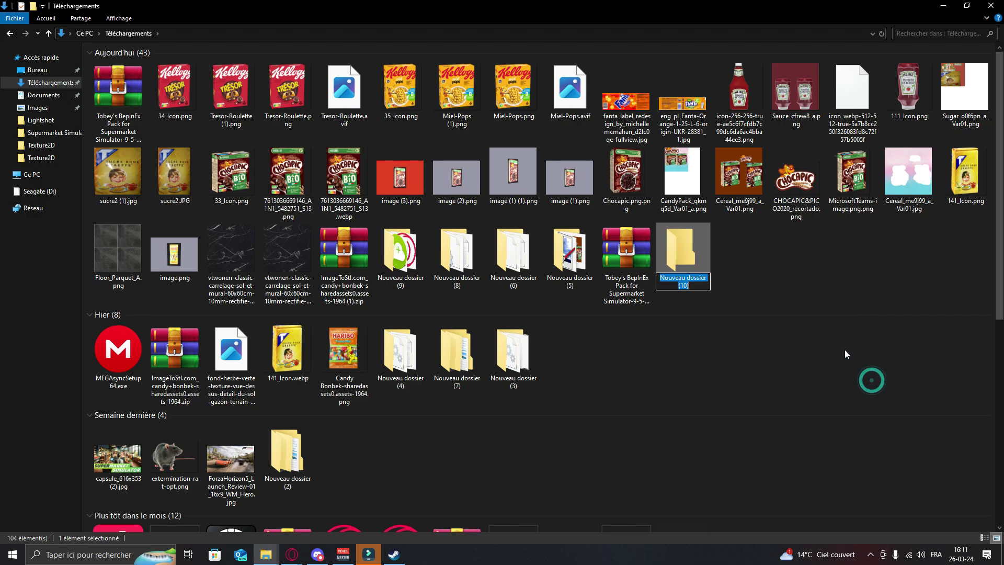
pyautogui.press('Return')
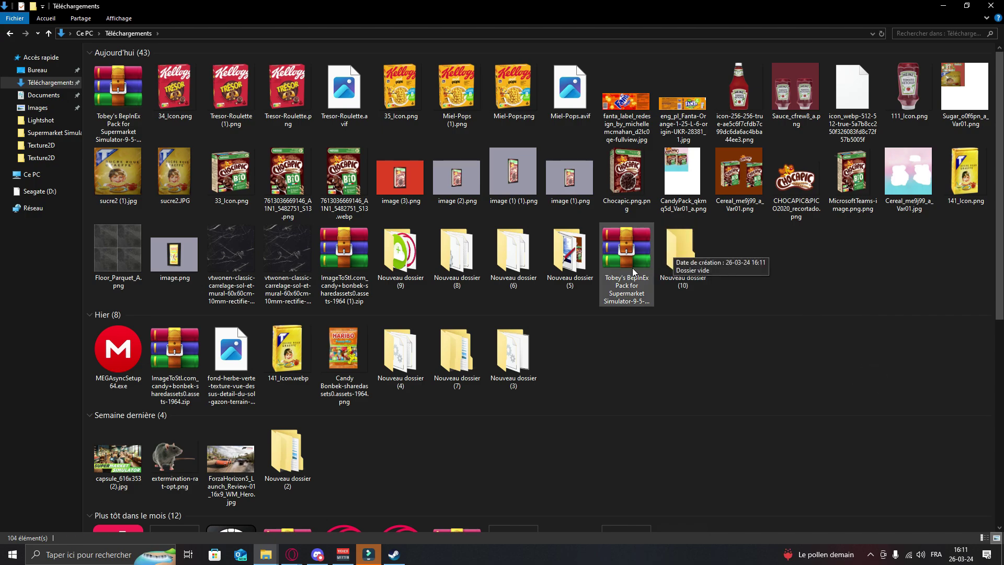
# Move the newly downloaded Tobey's BepInEx Pack archive into the new folder and extract its contents there with WinRAR
pyautogui.moveTo(626, 255); pyautogui.dragTo(670, 271)
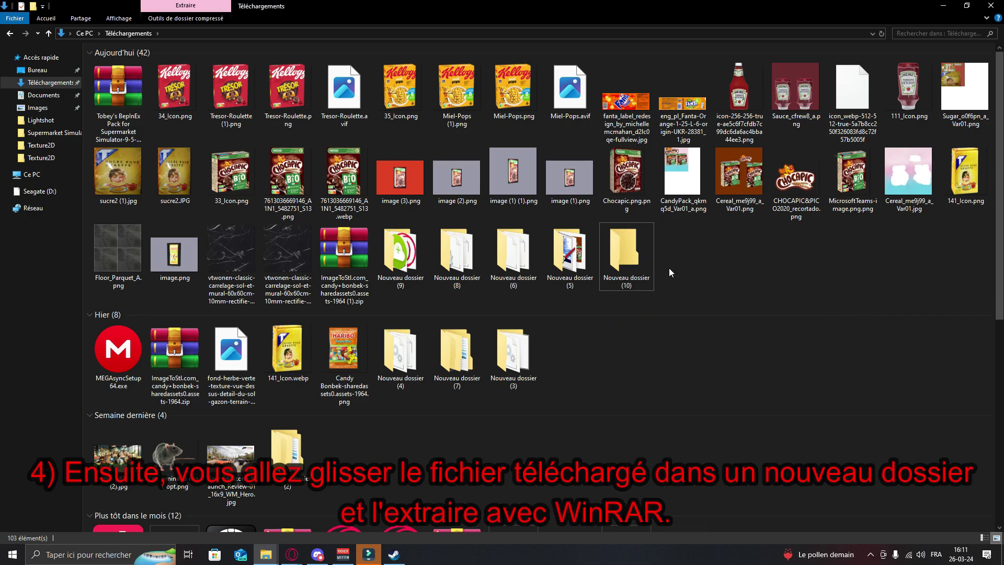
pyautogui.doubleClick(643, 263)
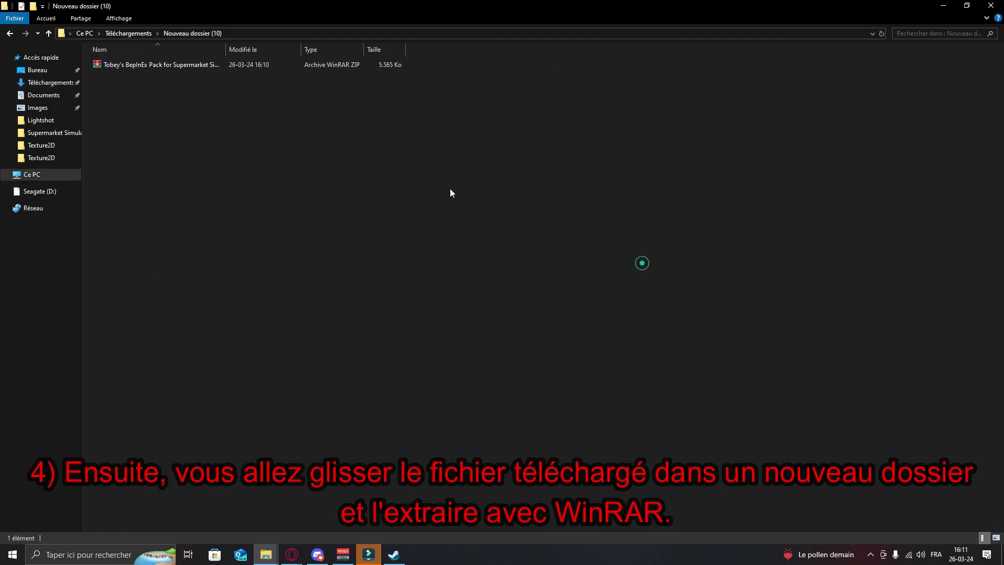
pyautogui.click(139, 65)
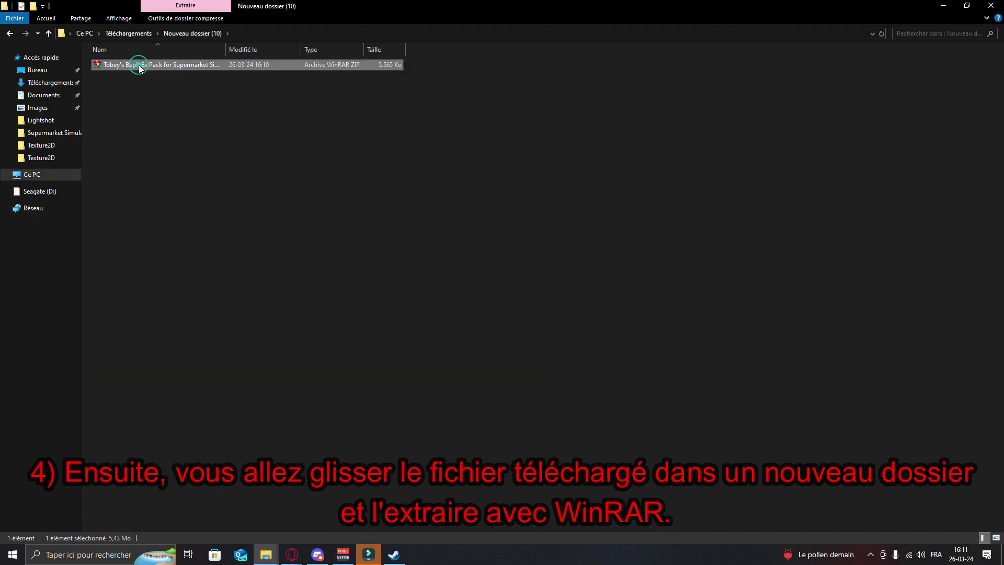
pyautogui.rightClick(139, 65)
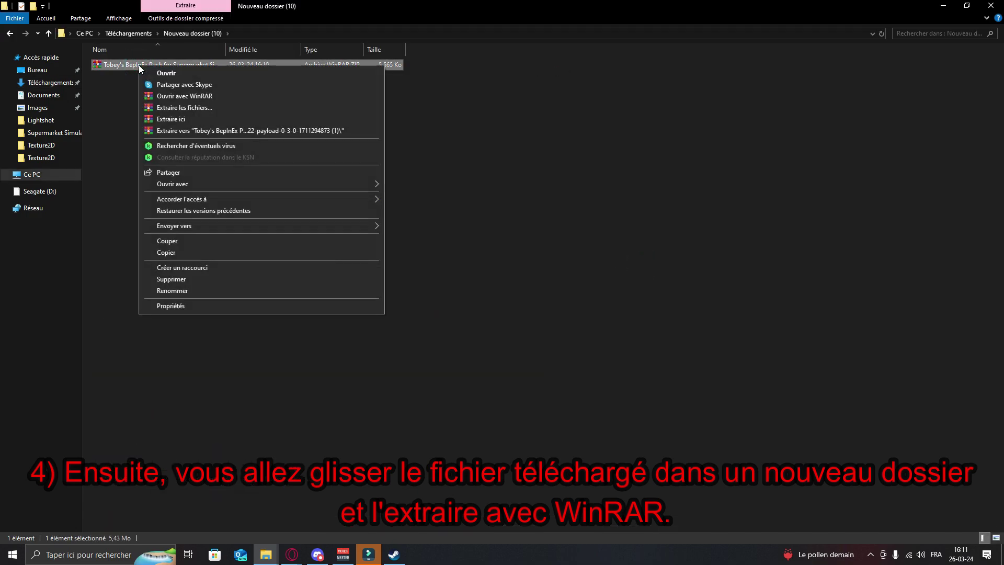
pyautogui.click(179, 120)
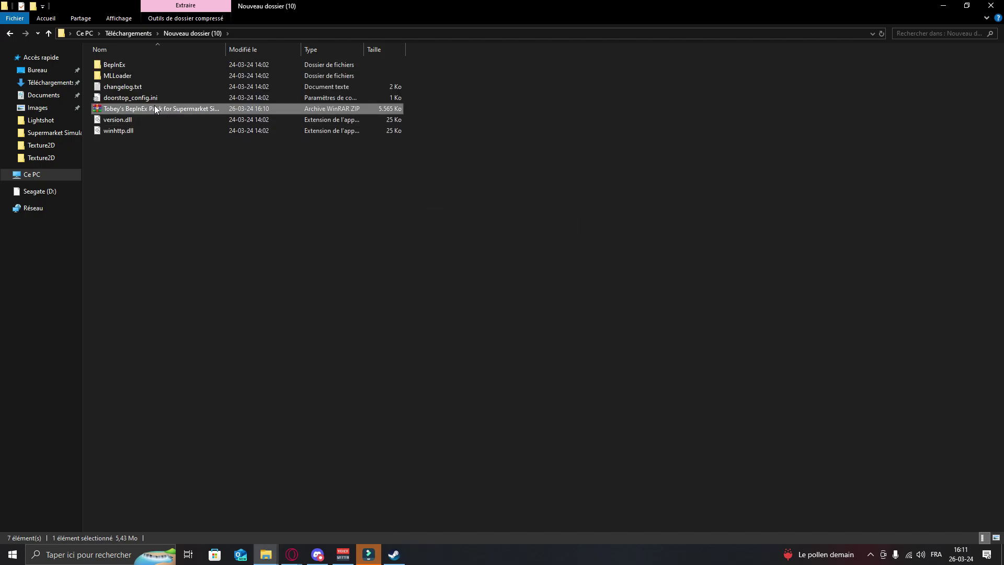
# Delete the Tobey's BepInEx Pack ZIP archive from the folder, leaving only the extracted files
pyautogui.rightClick(168, 108)
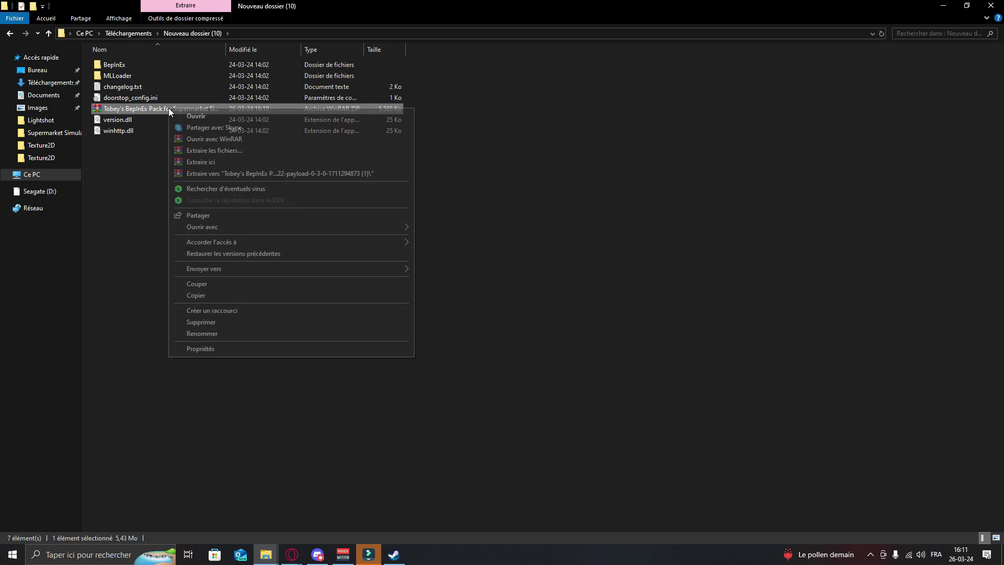
pyautogui.click(133, 173)
pyautogui.click(153, 111)
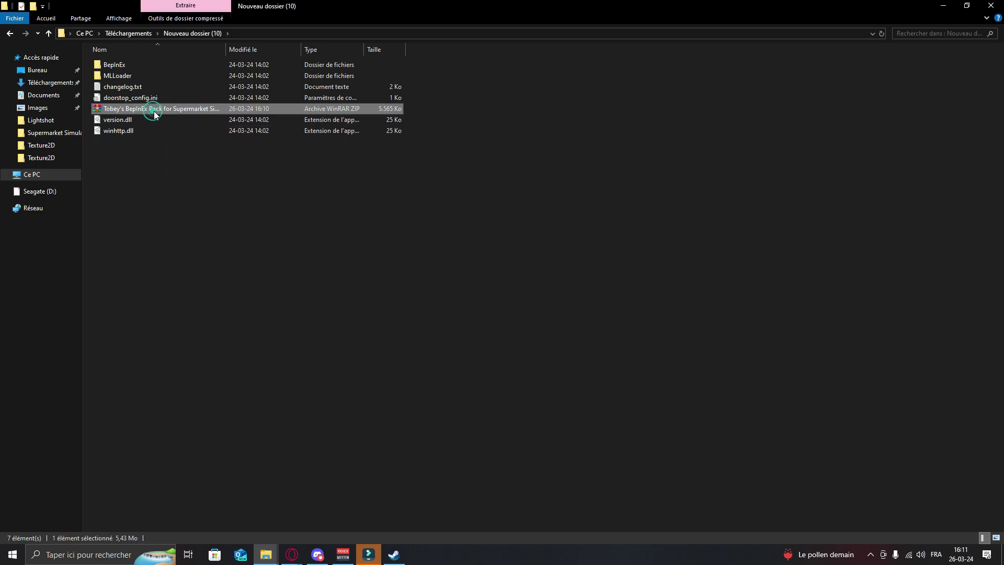
pyautogui.rightClick(174, 108)
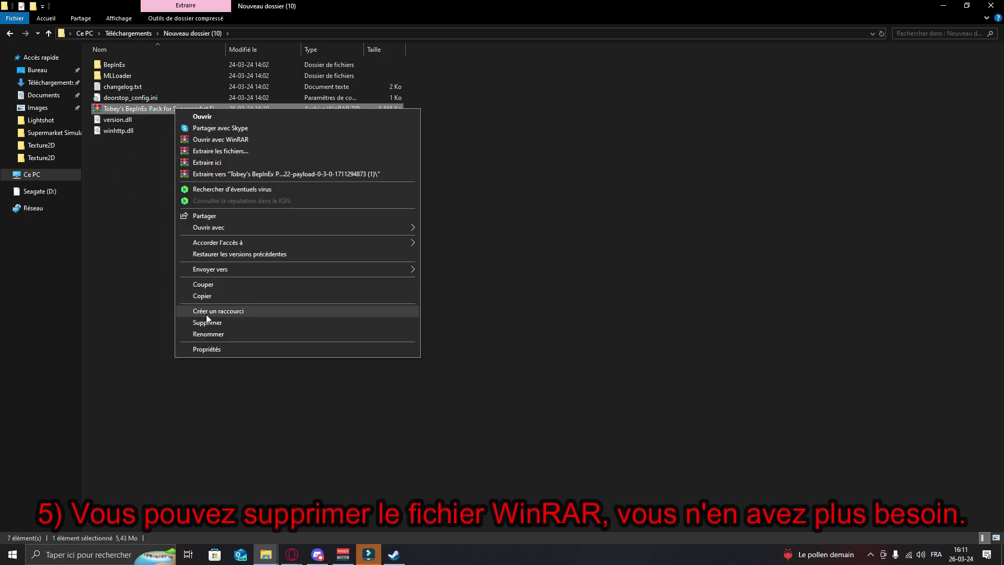
pyautogui.click(218, 323)
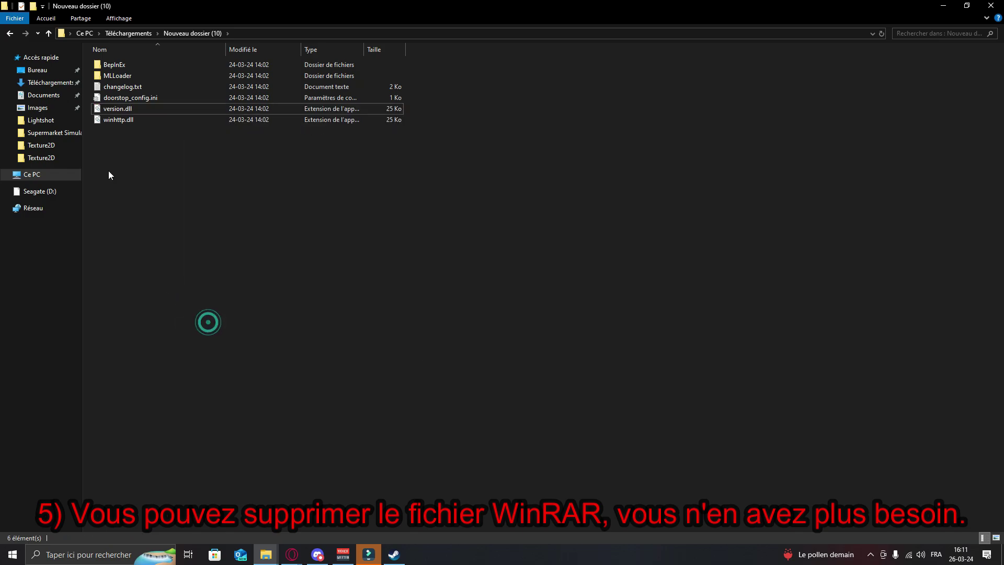
# Cut all the extracted items, from the BepInEx and MLLoader folders through winhttp.dll
pyautogui.moveTo(249, 175); pyautogui.dragTo(140, 64)
pyautogui.rightClick(167, 71)
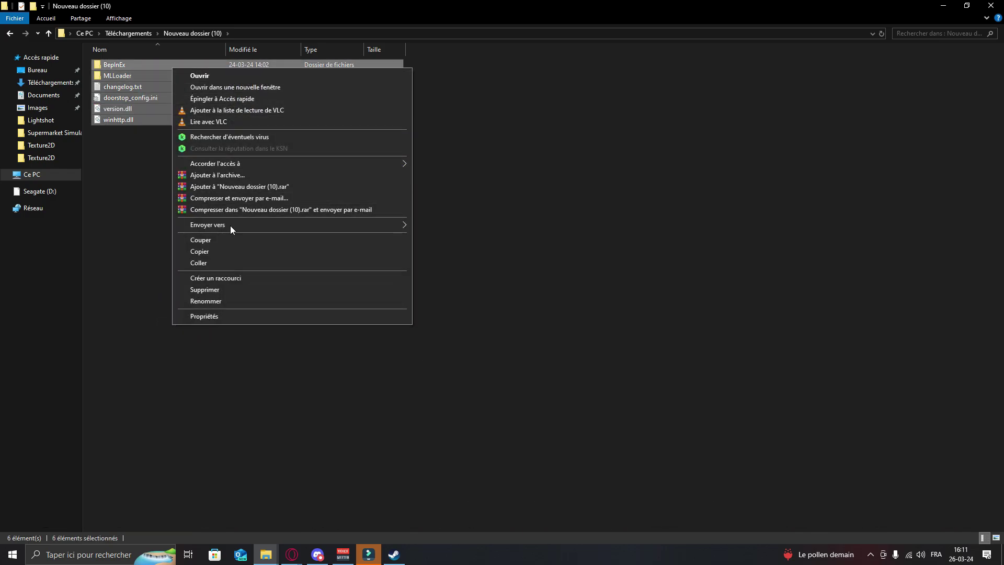
pyautogui.click(225, 240)
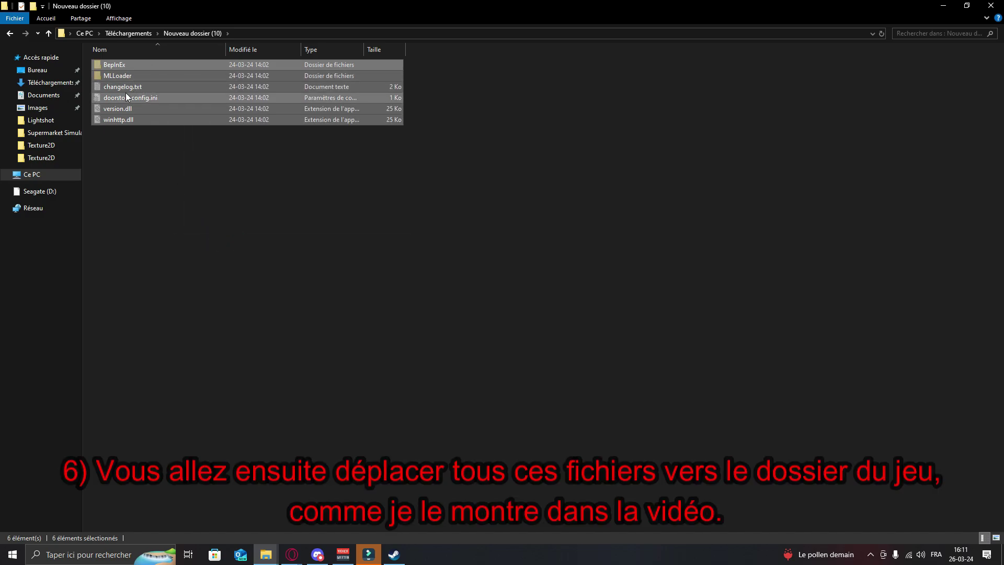
# Open the game's installation folder on drive C: at Programmes (x86)\Steam\steamapps\common\Supermarket Simulator
pyautogui.click(60, 174)
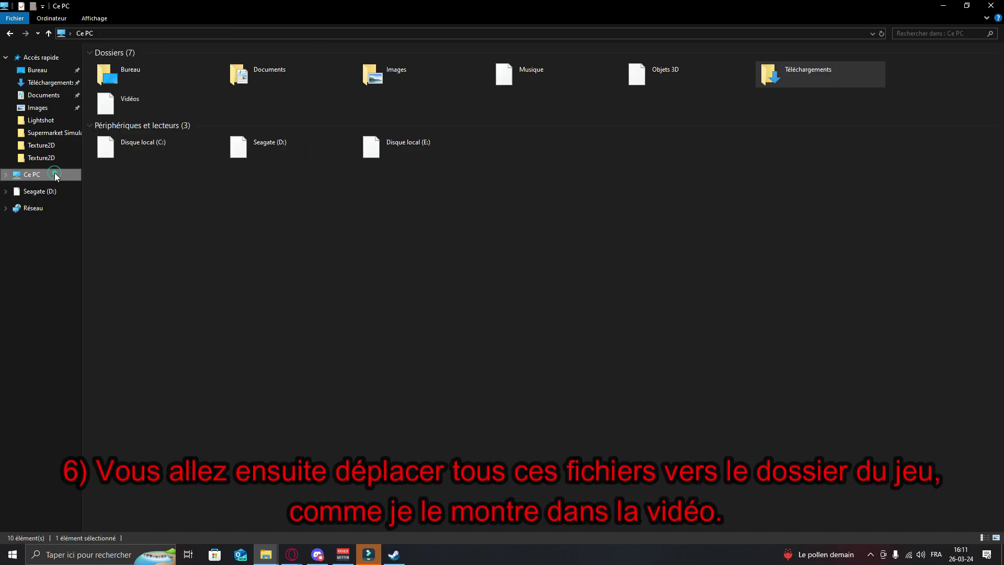
pyautogui.doubleClick(145, 153)
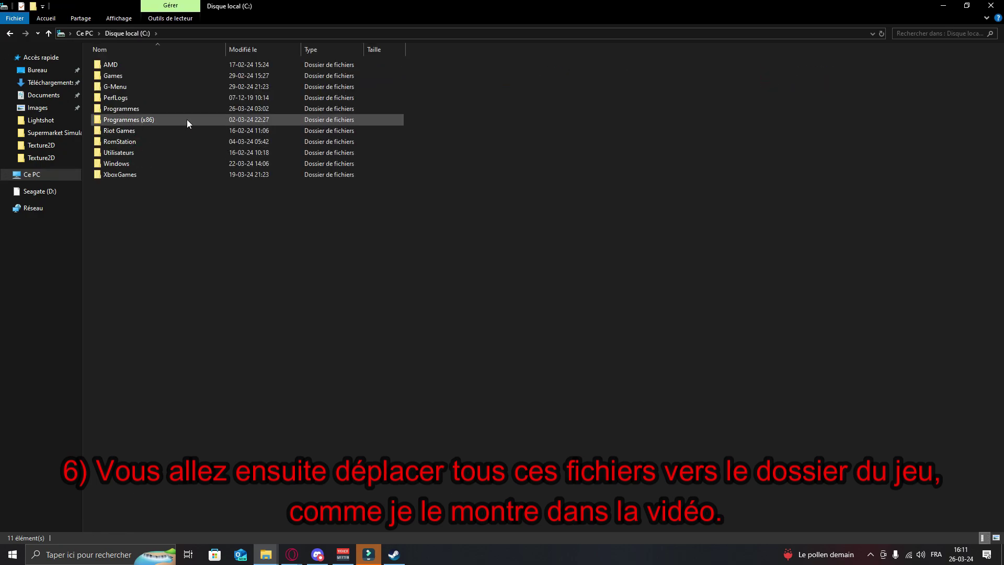
pyautogui.doubleClick(161, 123)
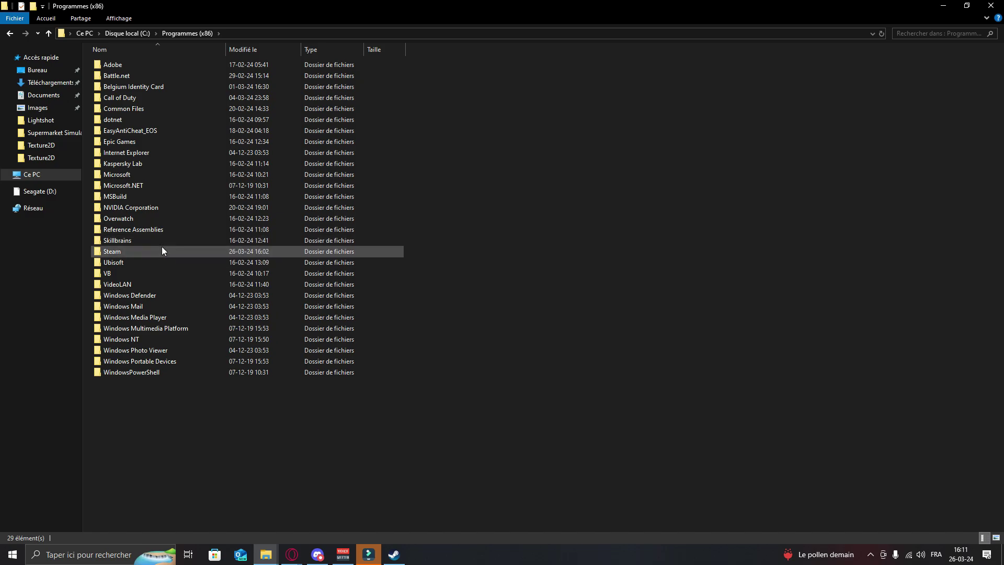
pyautogui.moveTo(156, 249)
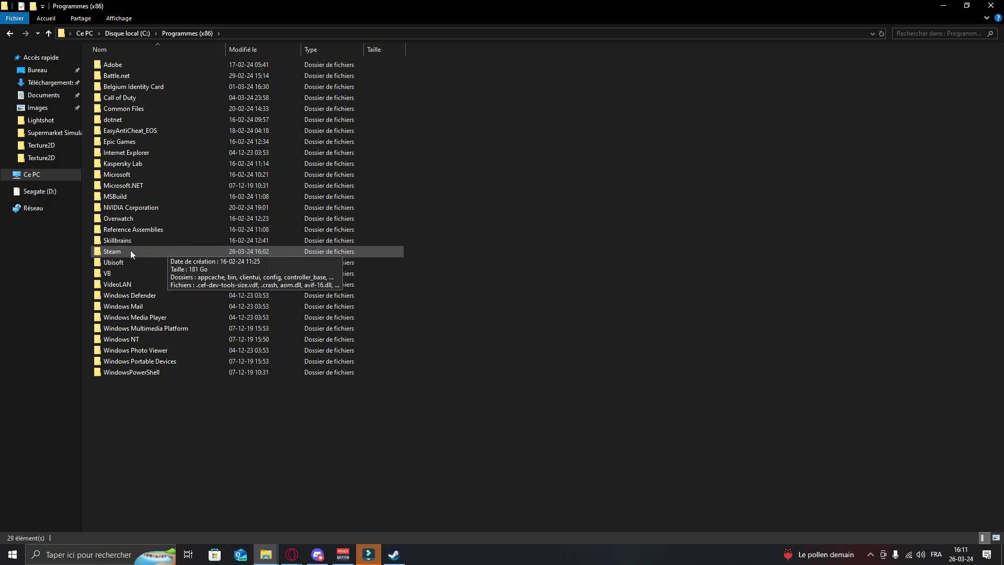
pyautogui.doubleClick(136, 251)
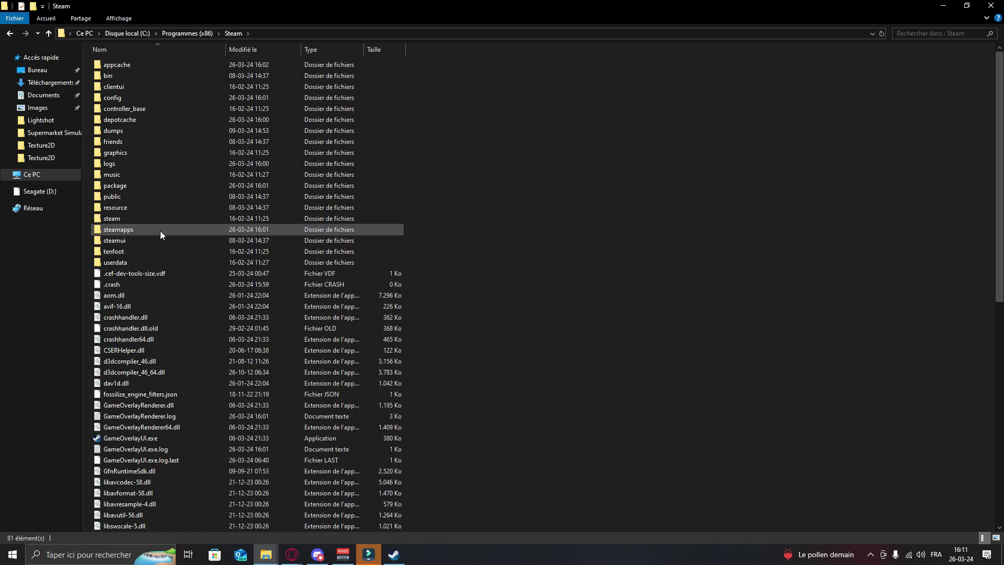
pyautogui.click(161, 232)
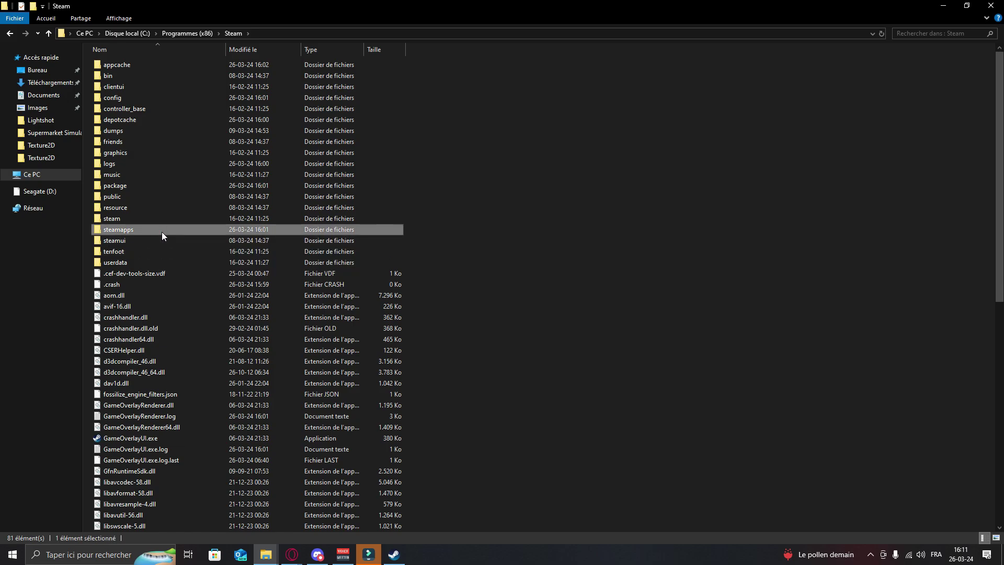
pyautogui.doubleClick(161, 231)
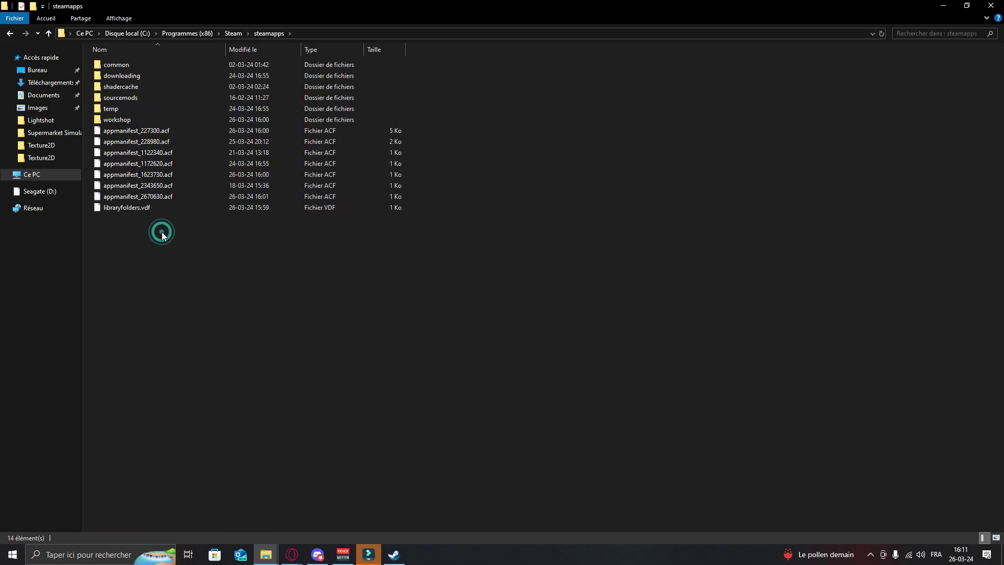
pyautogui.doubleClick(172, 69)
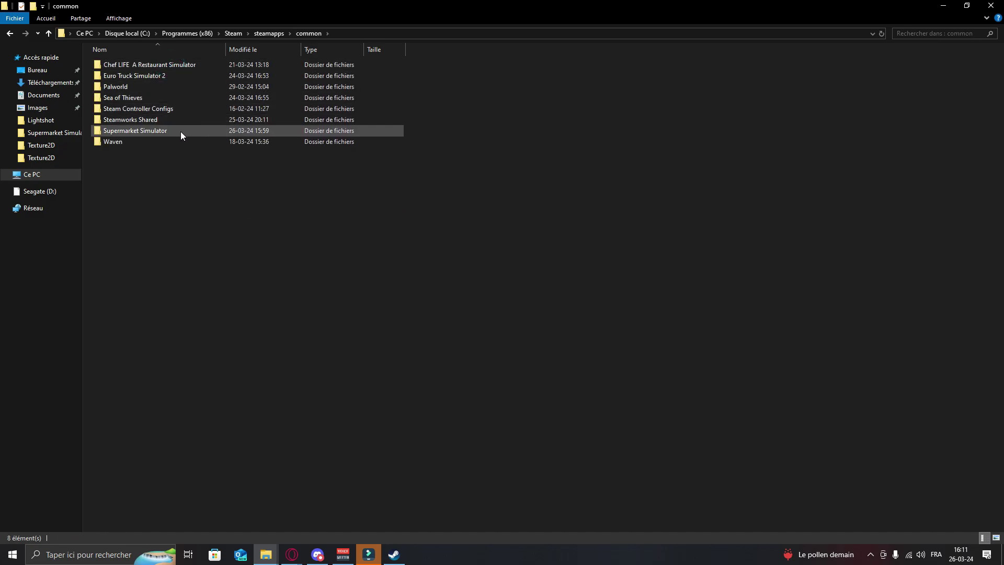
pyautogui.doubleClick(157, 130)
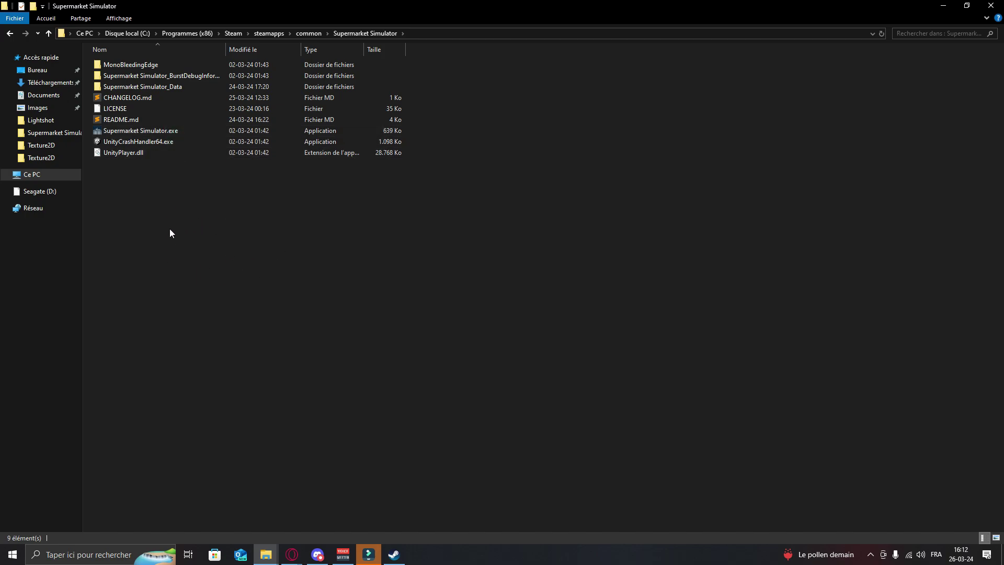
# Paste the cut mod loader files into the Supermarket Simulator folder and clear the selection
pyautogui.rightClick(241, 231)
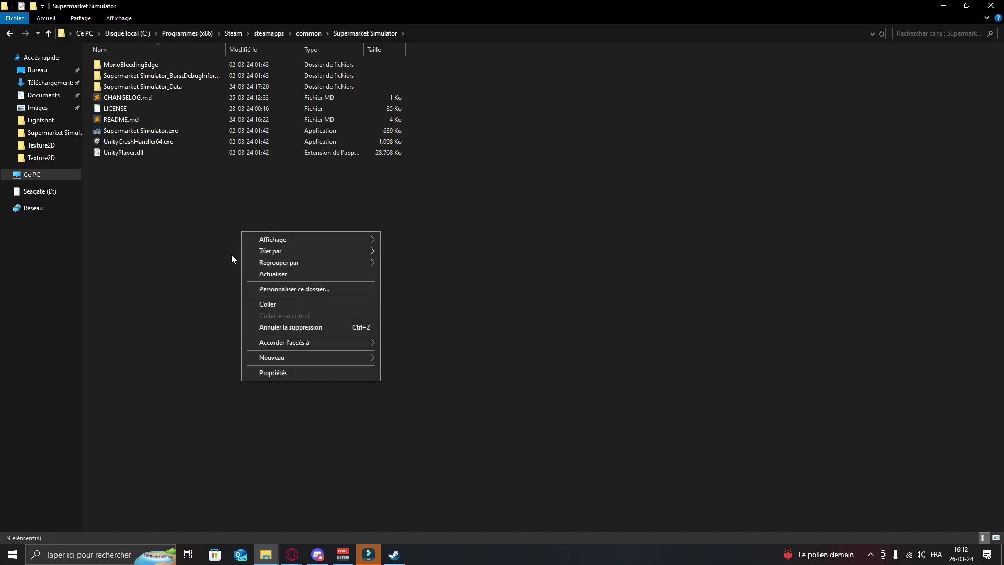
pyautogui.click(267, 305)
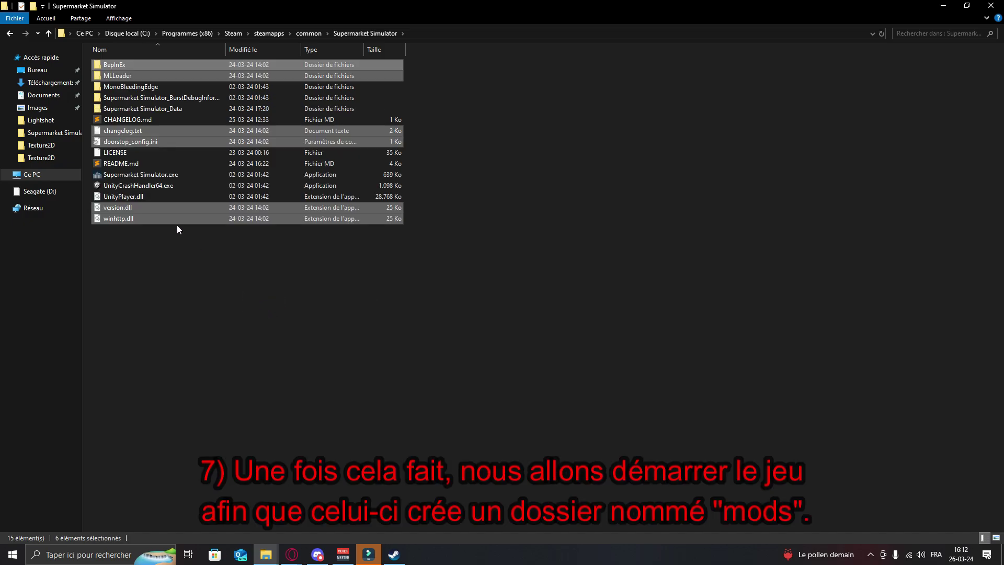
pyautogui.click(187, 283)
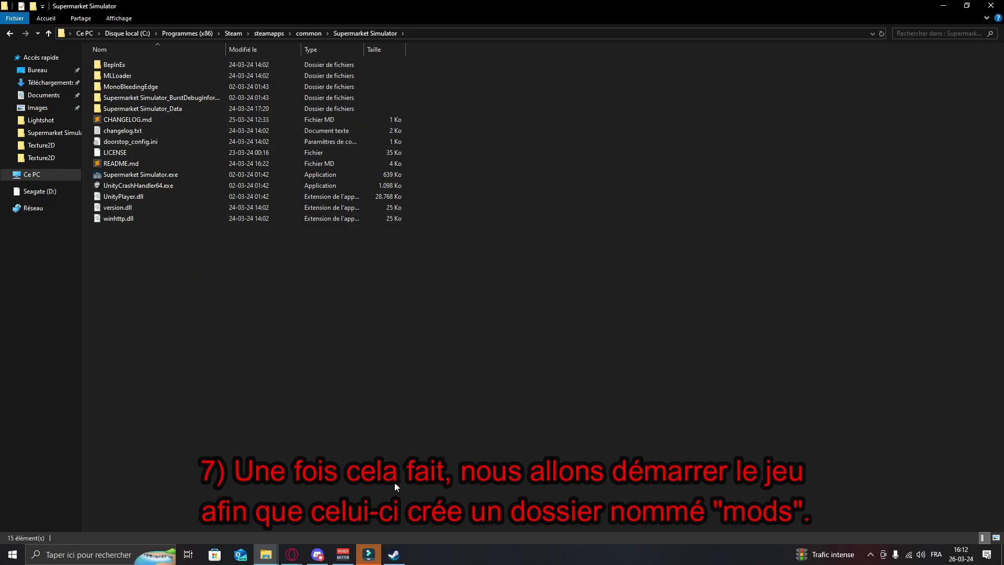
# Switch to Steam, launch Supermarket Simulator and continue the existing saved game
pyautogui.click(395, 560)
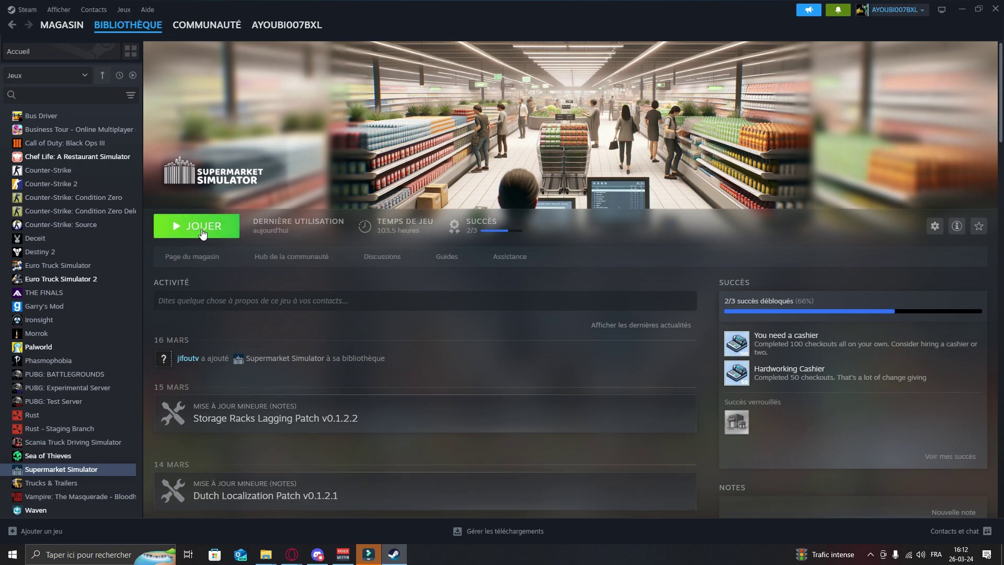
pyautogui.click(202, 230)
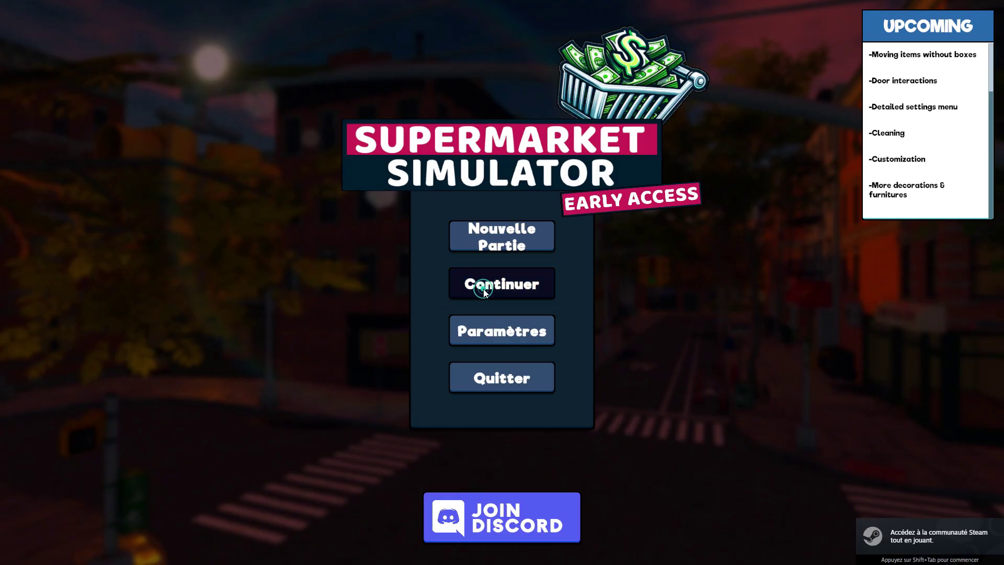
pyautogui.click(484, 291)
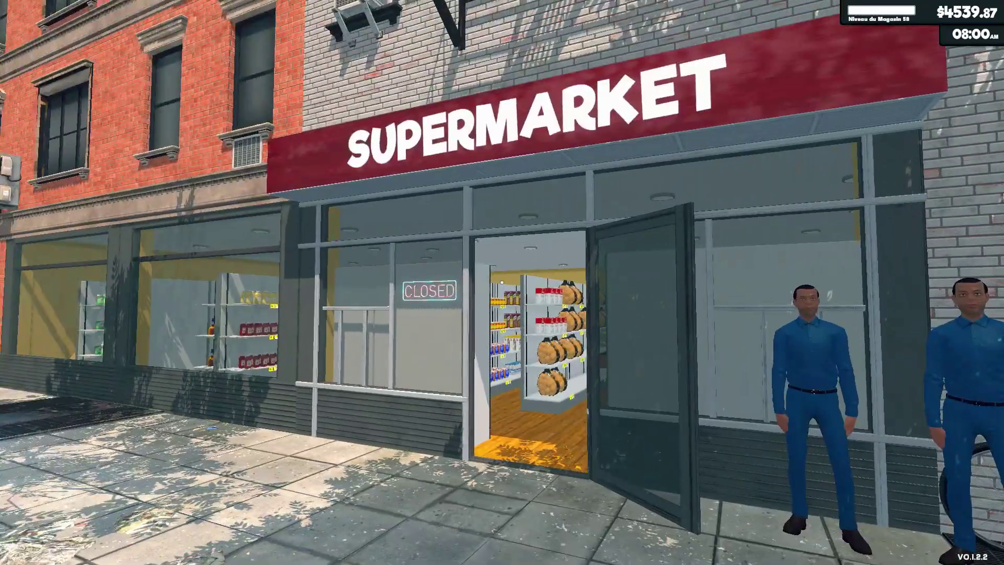
# Quit the game to the desktop, then switch to File Explorer and refresh the Supermarket Simulator installation folder
pyautogui.press('Escape')
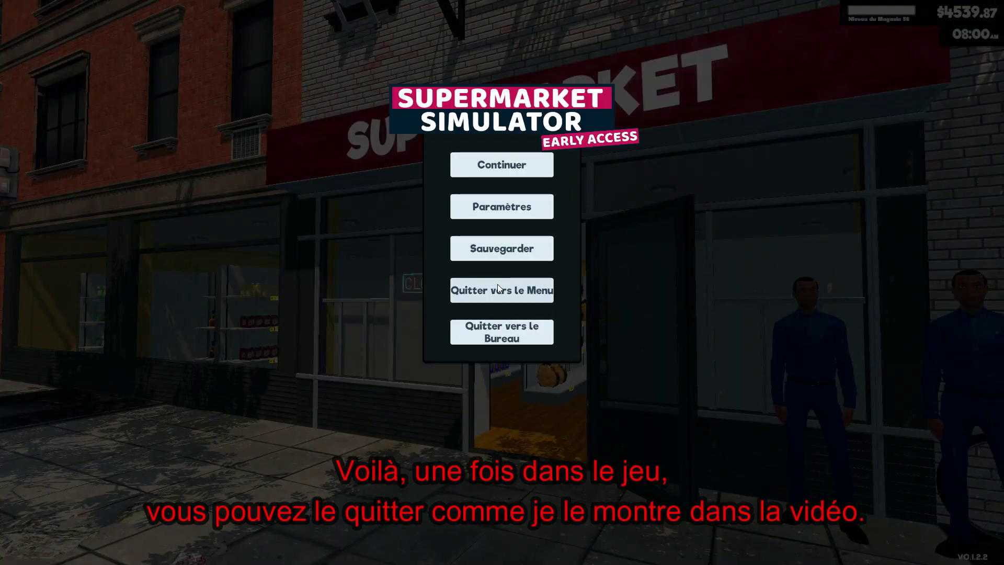
pyautogui.click(485, 335)
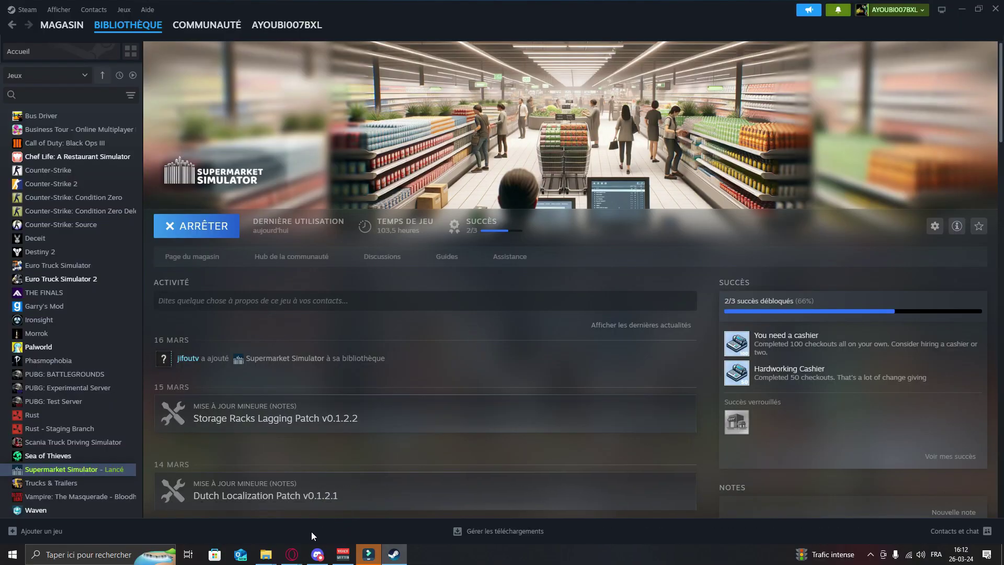
pyautogui.moveTo(266, 554)
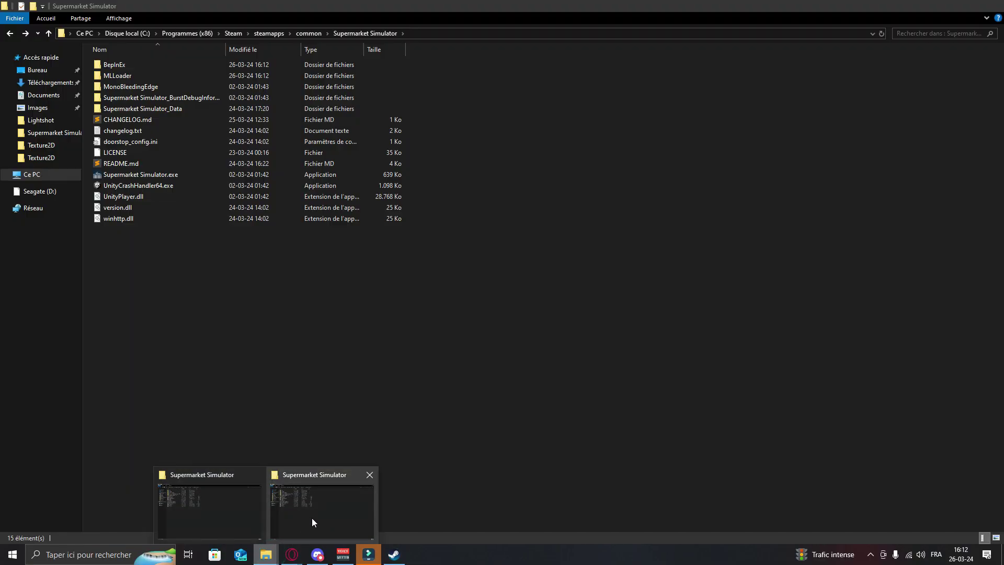
pyautogui.click(312, 519)
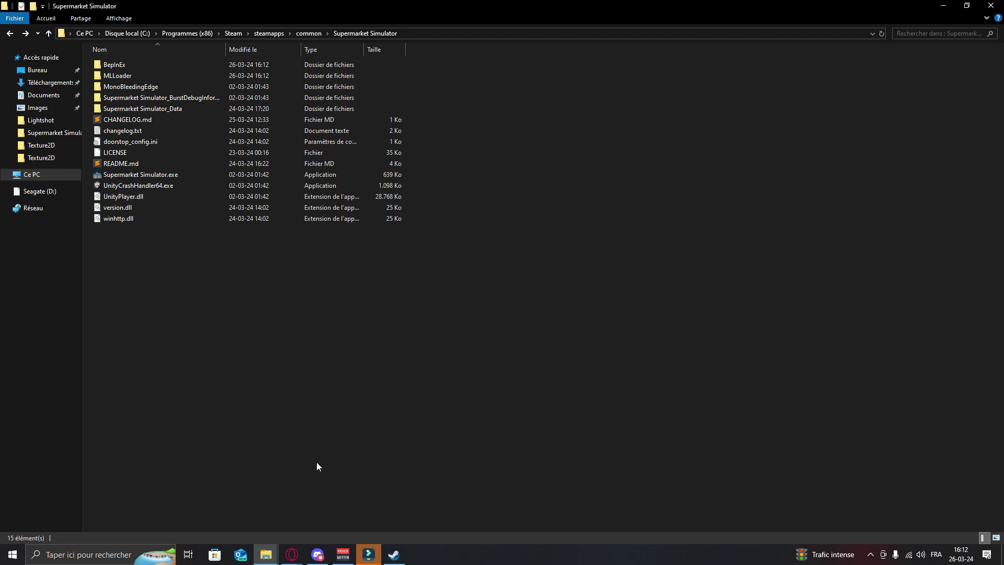
pyautogui.rightClick(524, 209)
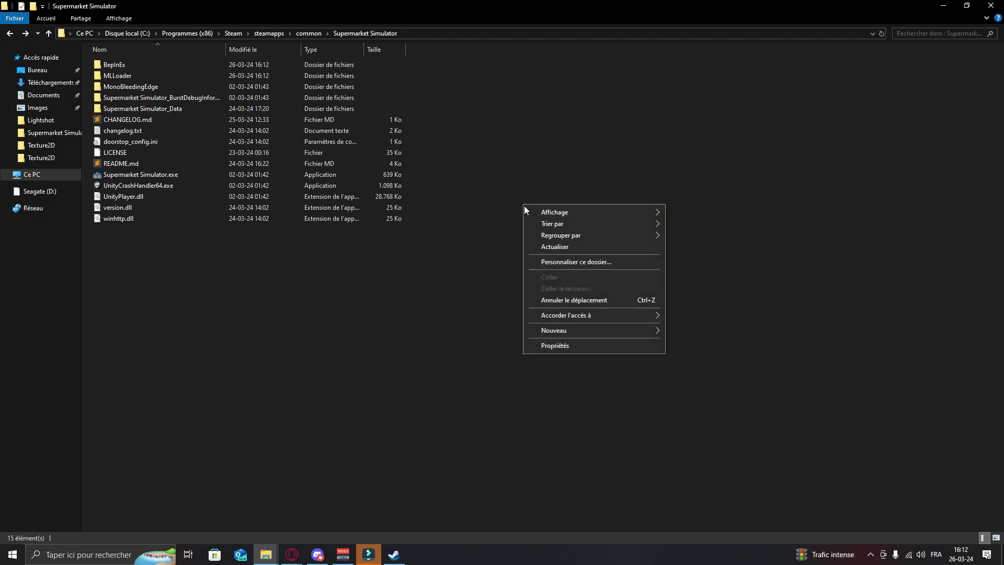
pyautogui.click(548, 246)
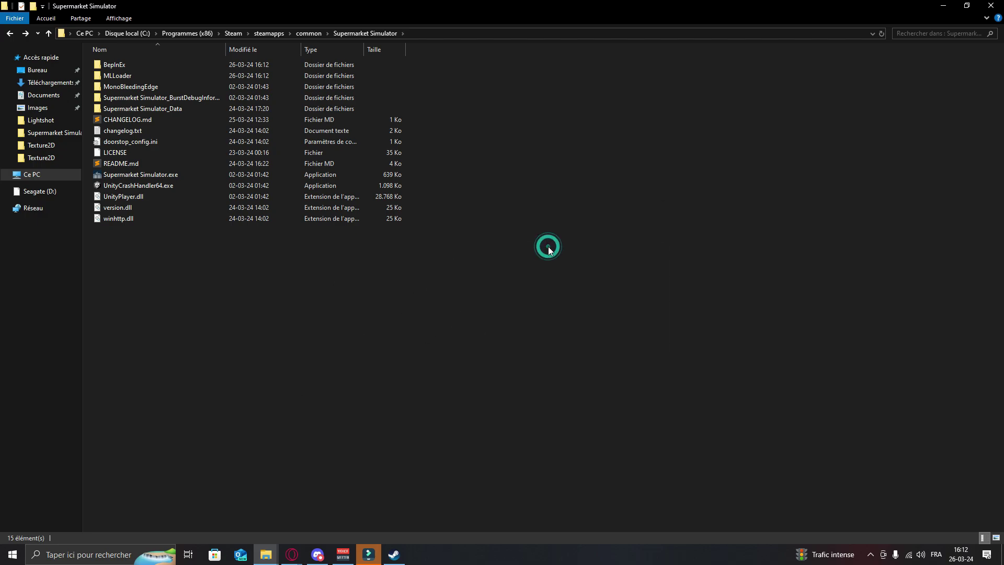
# Inspect the contents of the MLLoader folder and the BepInEx\plugins folder, then return to the Supermarket Simulator folder
pyautogui.doubleClick(145, 78)
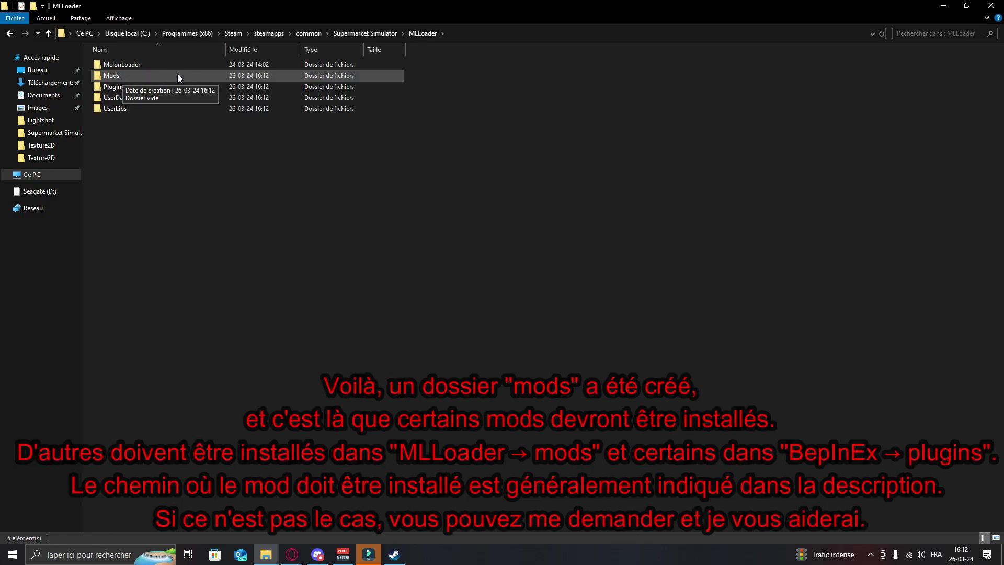
pyautogui.press('BackSpace')
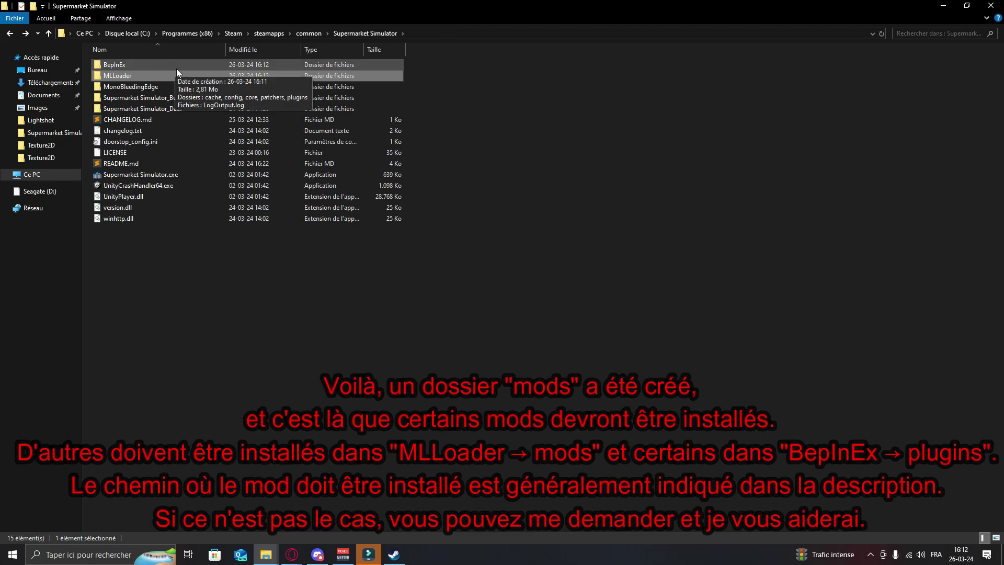
pyautogui.doubleClick(176, 67)
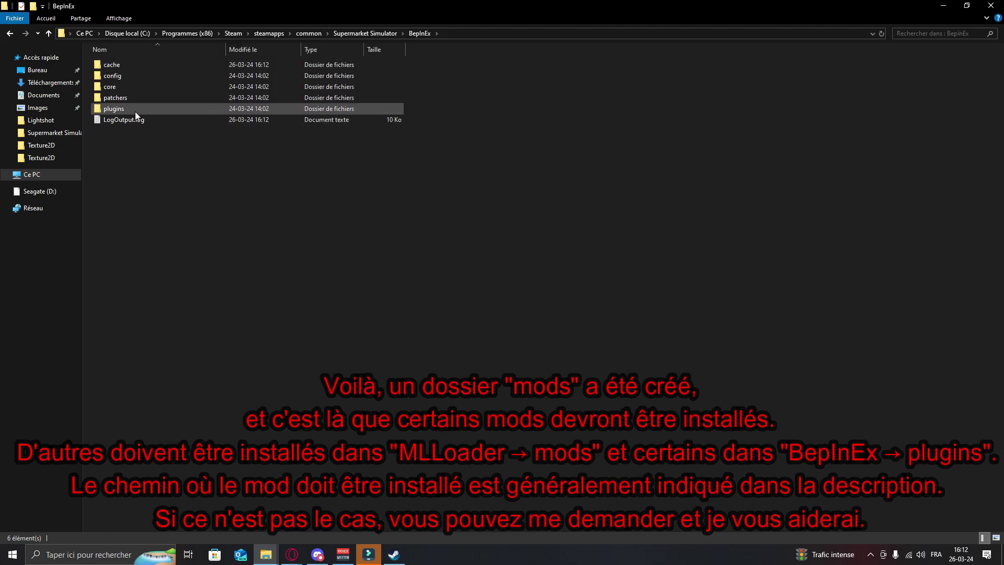
pyautogui.doubleClick(158, 109)
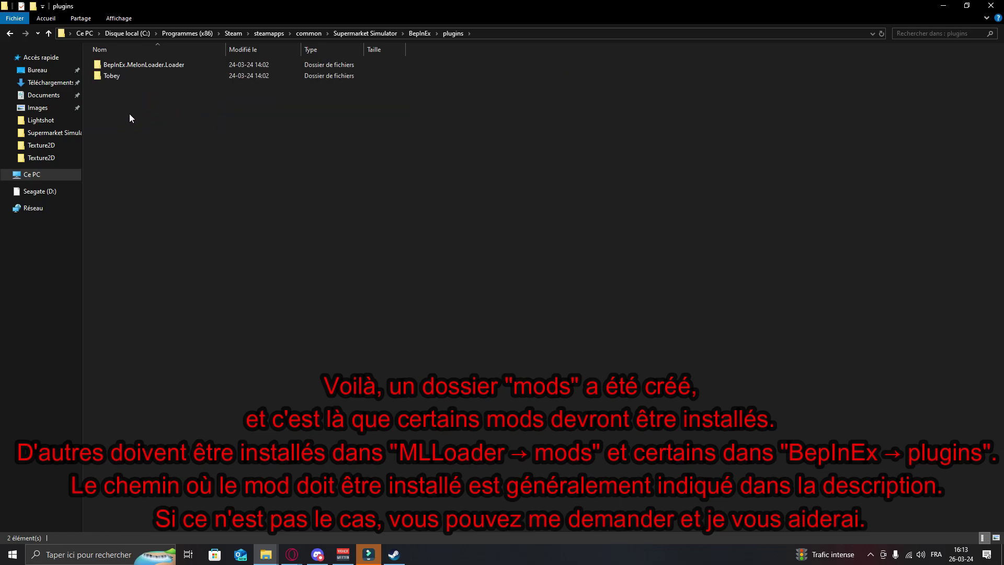
pyautogui.press('BackSpace')
pyautogui.press('BackSpace')
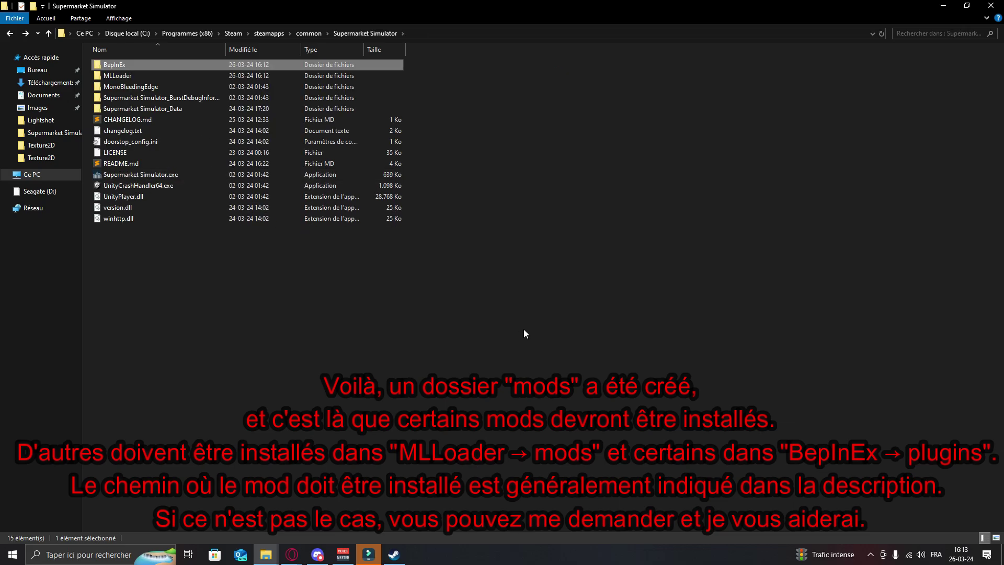
pyautogui.click(515, 332)
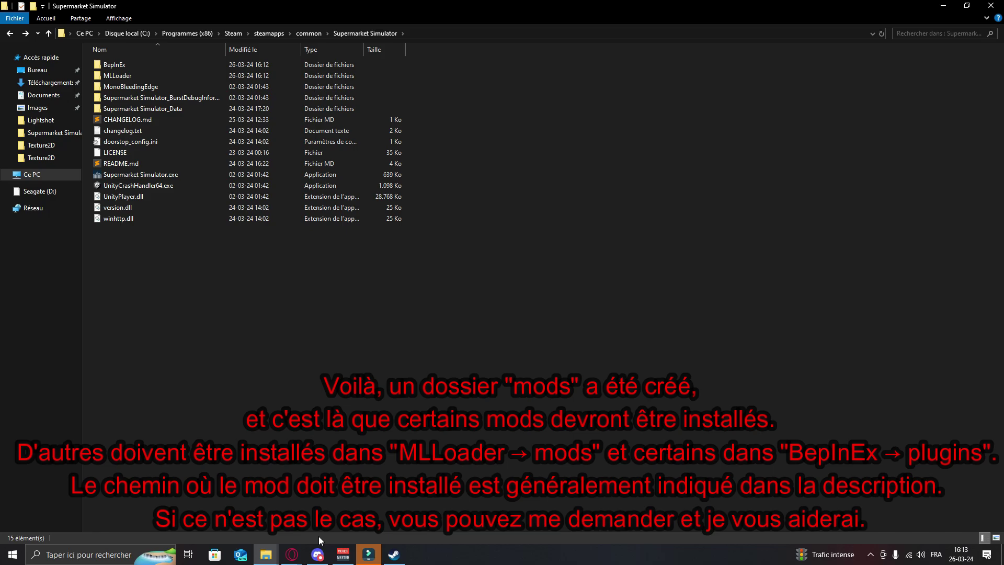
# Switch to the browser and open the full Supermarket Simulator mod list on Nexus Mods from the pack's page
pyautogui.click(292, 555)
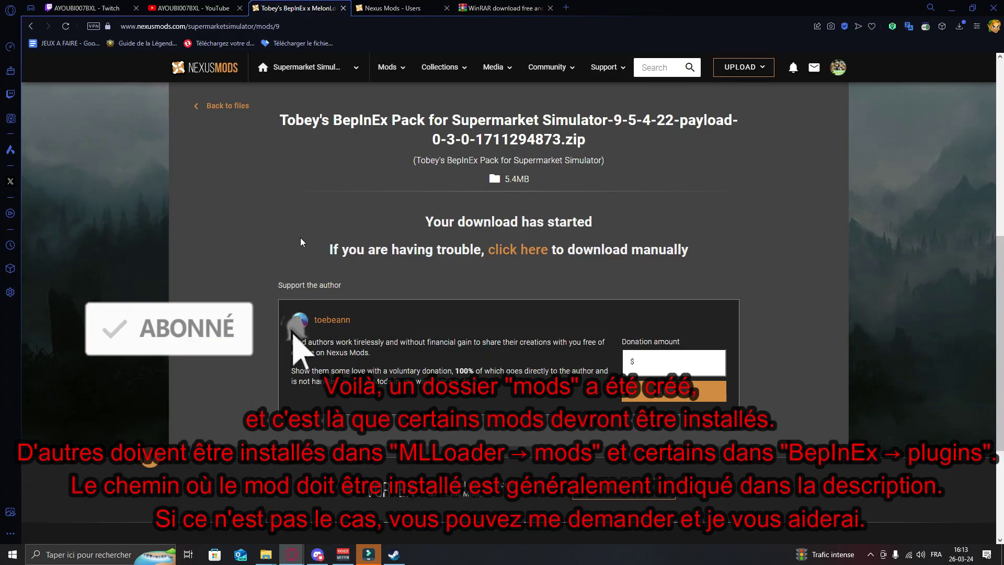
pyautogui.scroll(3, 293, 236)
pyautogui.scroll(5, 293, 236)
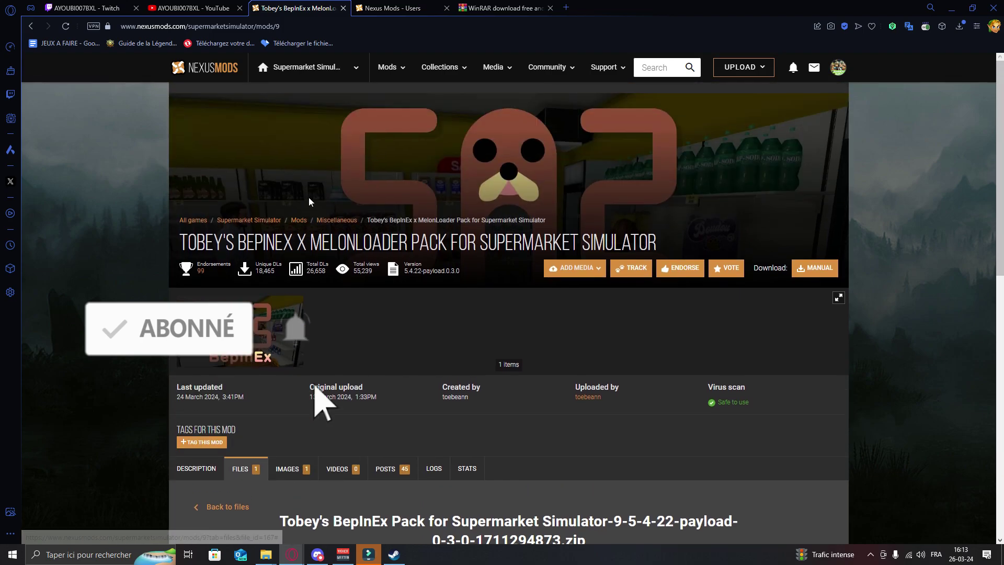
pyautogui.click(297, 222)
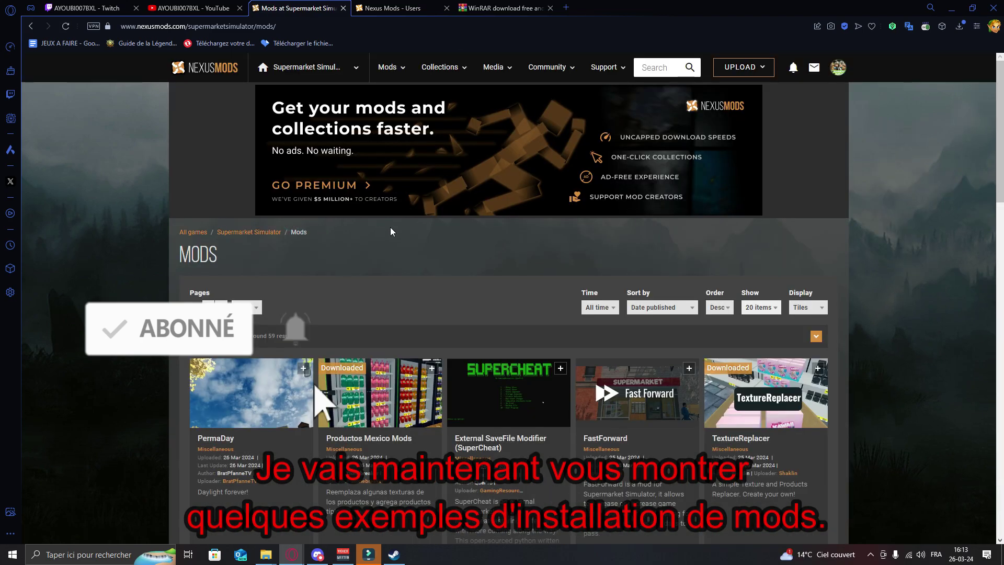
# Look through the available mods on pages 1 and 2 of the Supermarket Simulator mod list
pyautogui.scroll(-1, 388, 231)
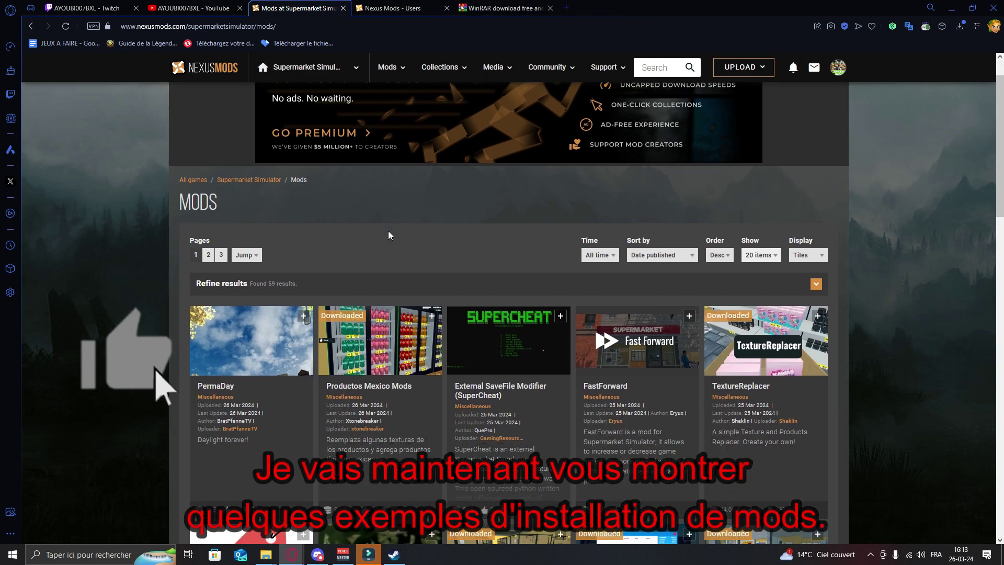
pyautogui.scroll(-3, 388, 231)
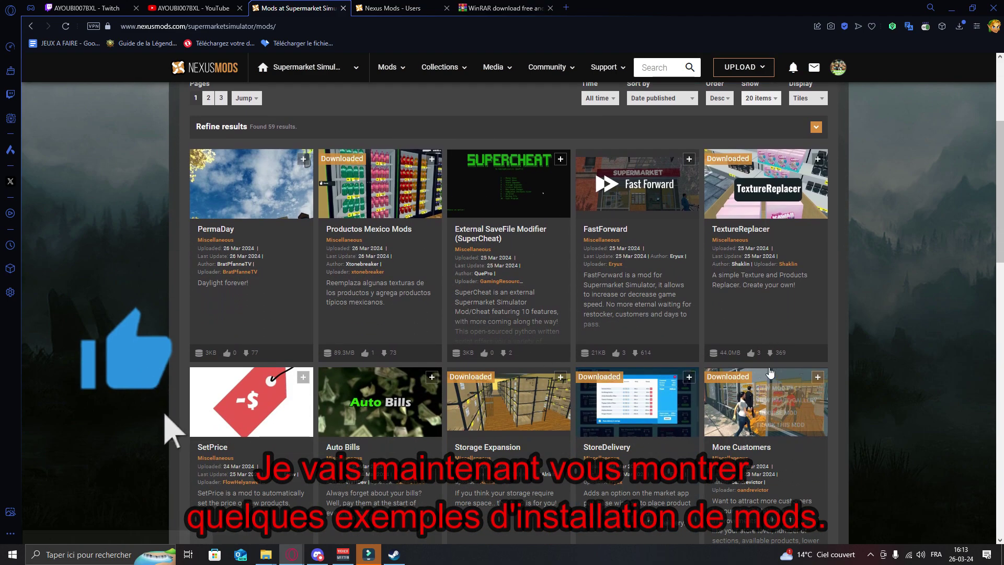
pyautogui.scroll(-2, 770, 373)
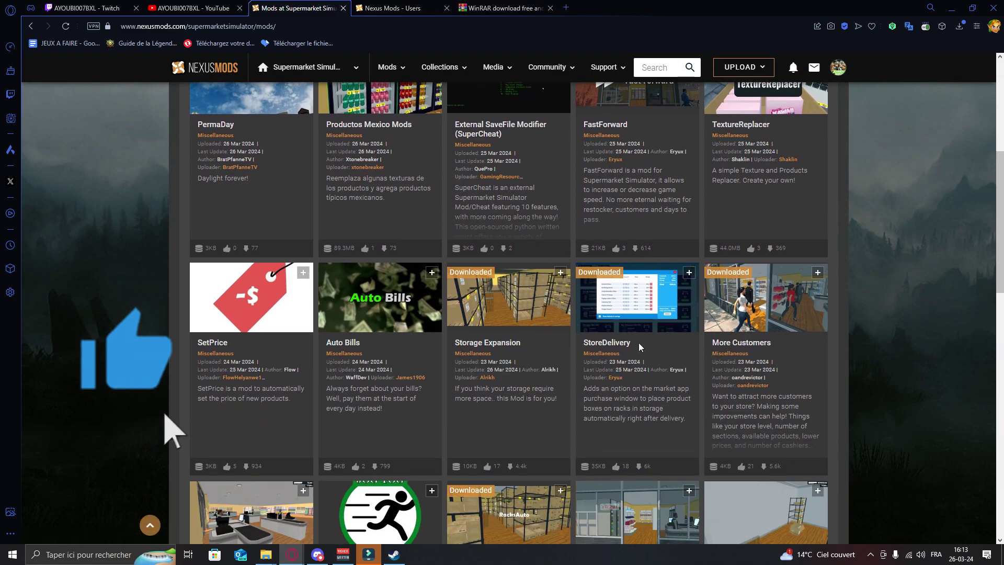
pyautogui.scroll(-3, 641, 343)
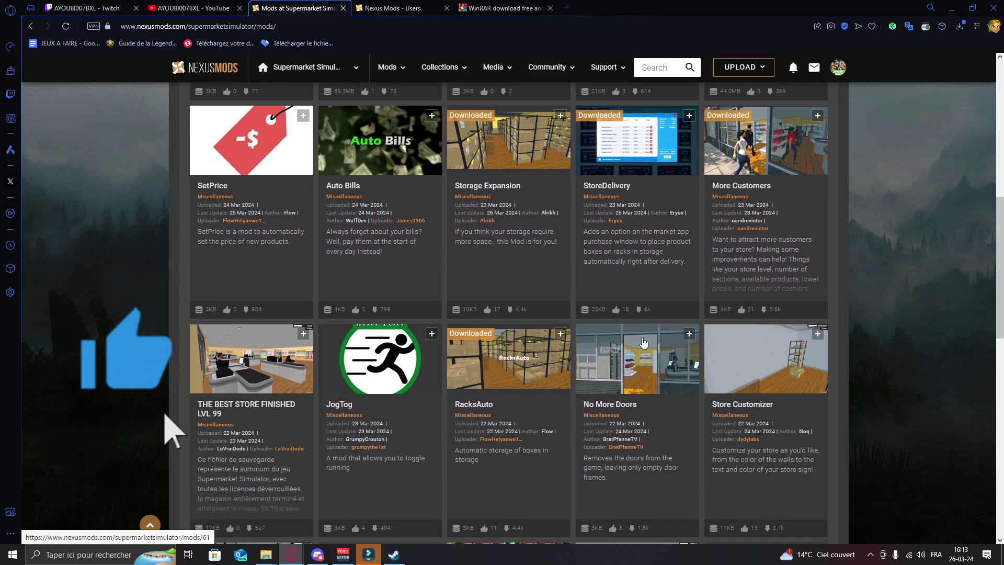
pyautogui.scroll(-5, 627, 348)
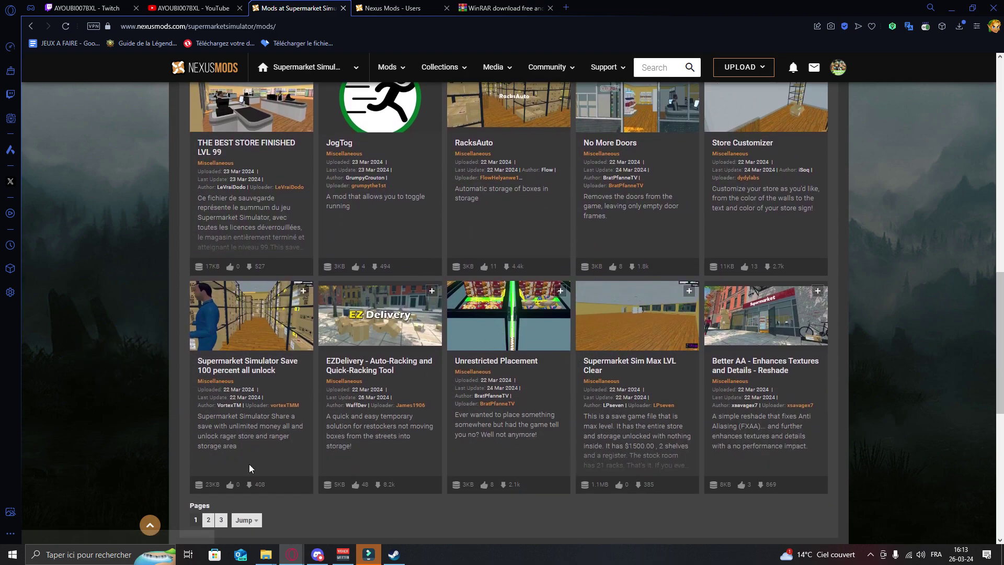
pyautogui.click(208, 520)
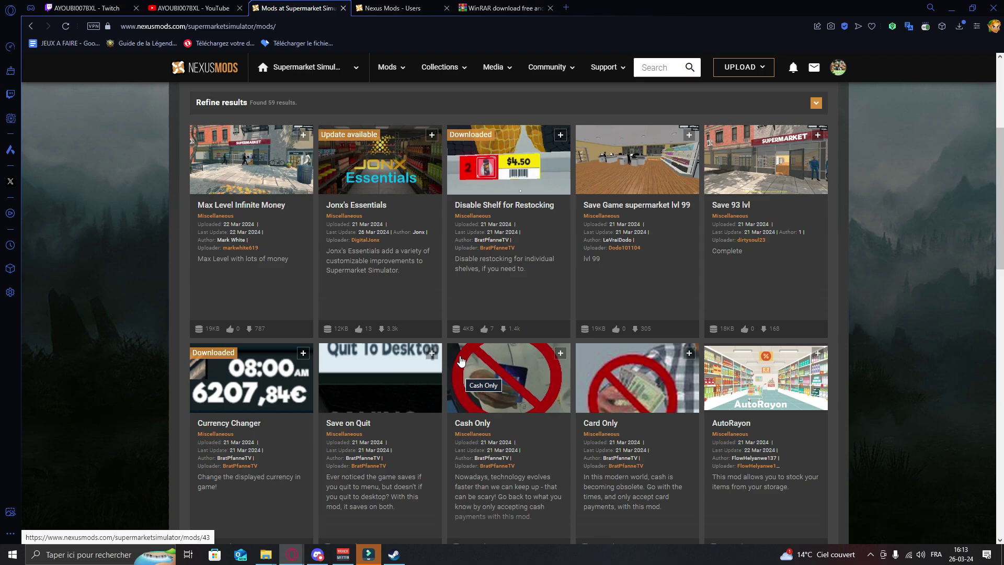
pyautogui.scroll(-3, 405, 270)
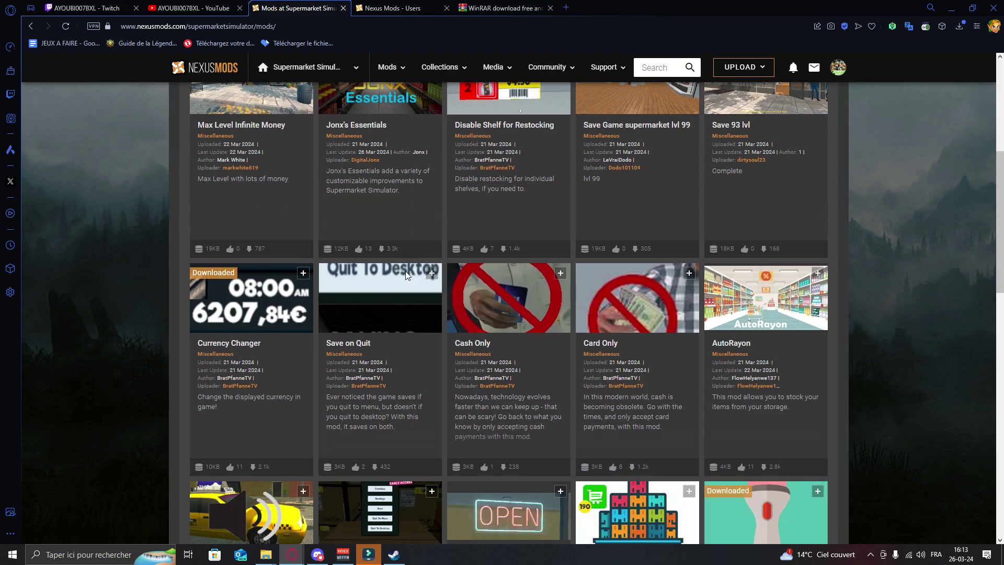
pyautogui.scroll(-4, 406, 275)
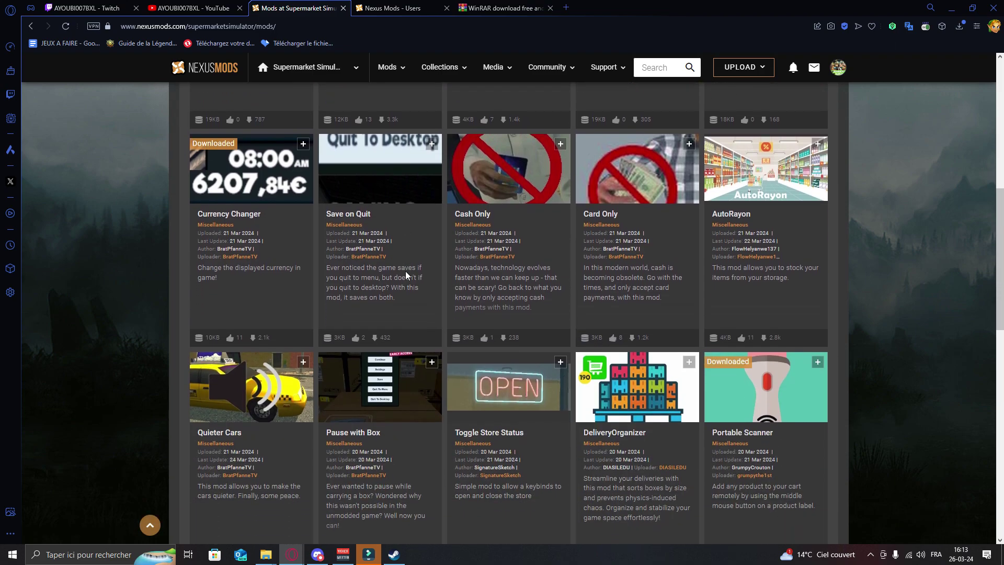
pyautogui.scroll(-3, 406, 271)
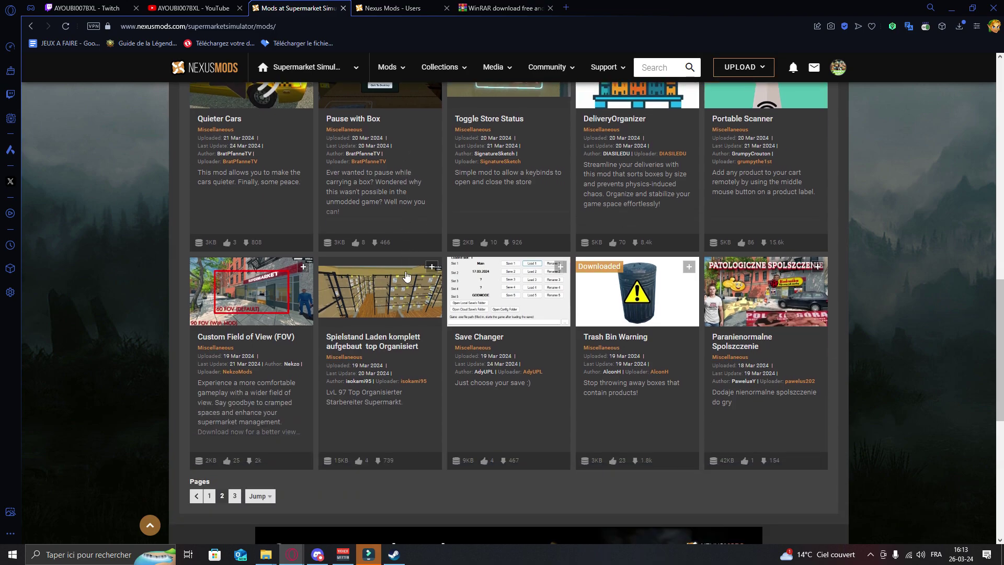
# Open the No Max Order Limit mod from page 3 of the list and download NoMaxOrderLimit.zip manually with the slow download option
pyautogui.click(234, 497)
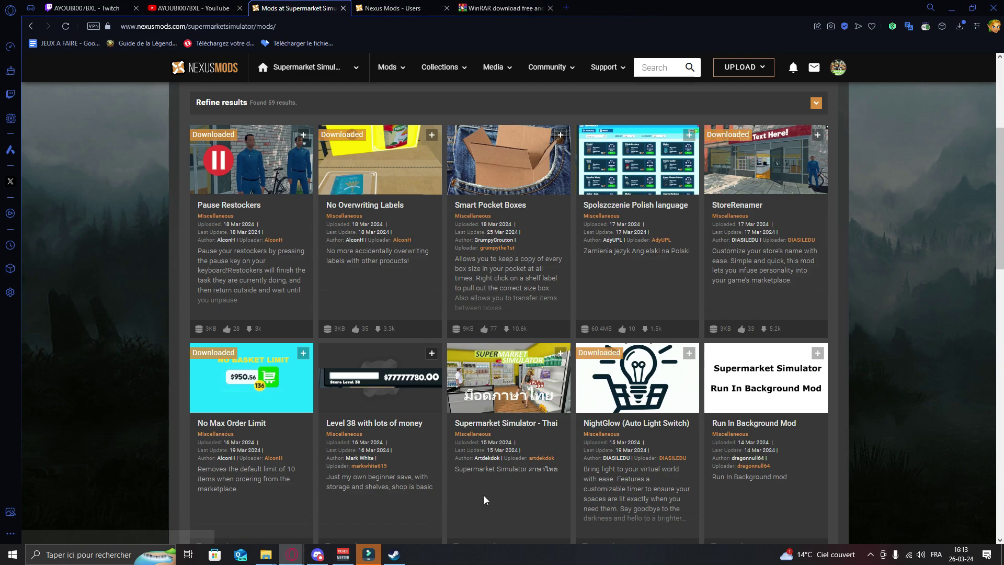
pyautogui.click(249, 381)
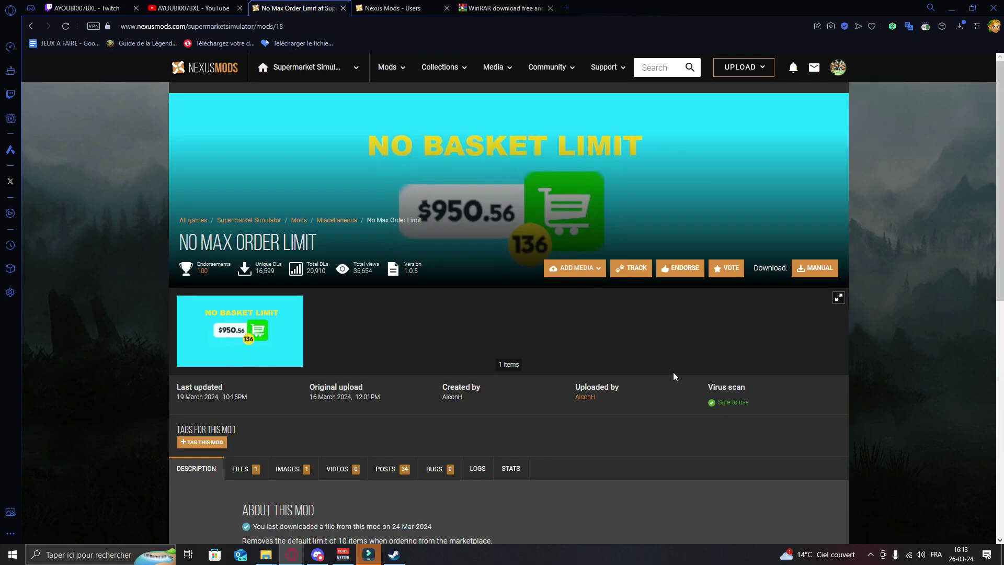
pyautogui.scroll(-1, 673, 372)
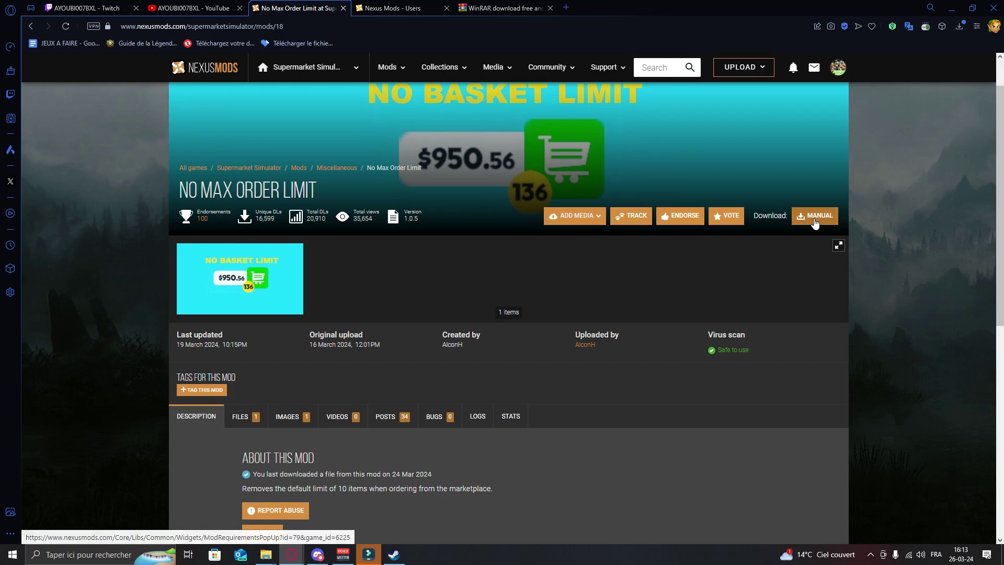
pyautogui.click(813, 222)
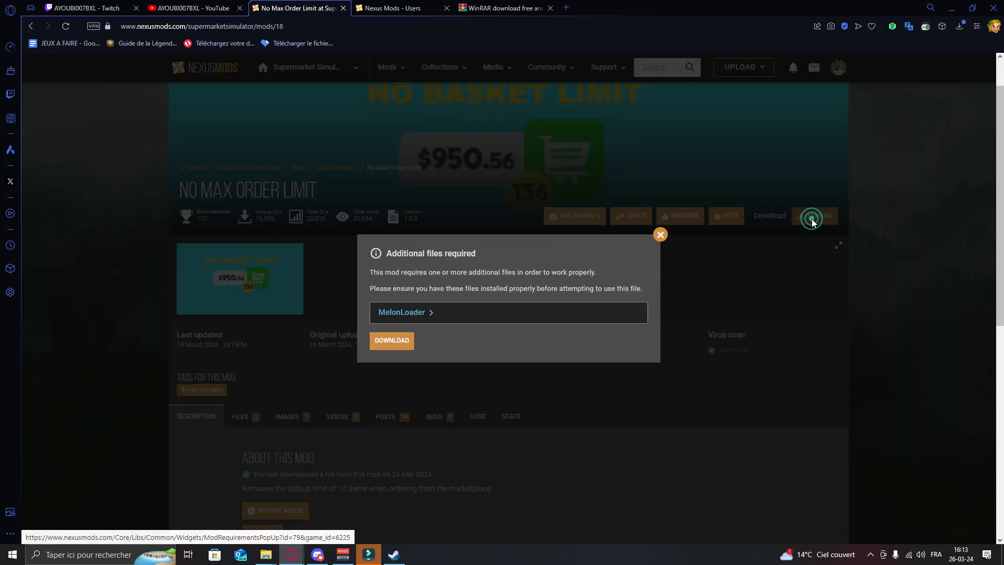
pyautogui.click(399, 341)
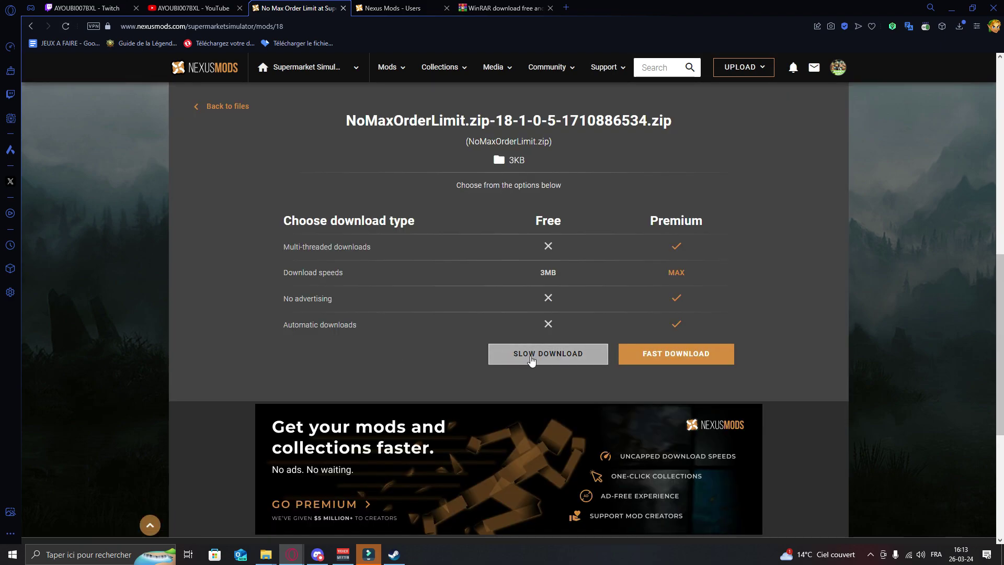
pyautogui.click(532, 359)
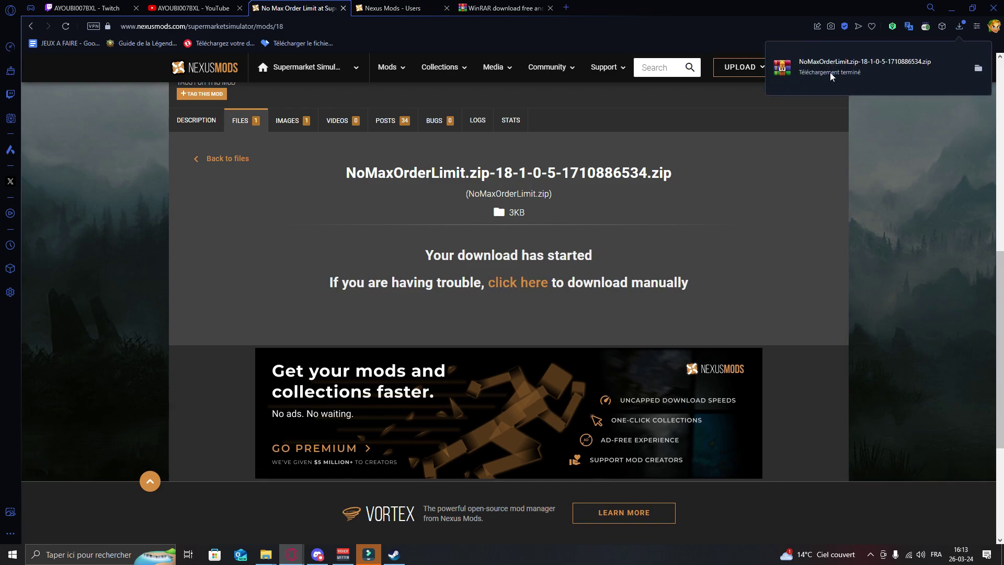
pyautogui.click(305, 242)
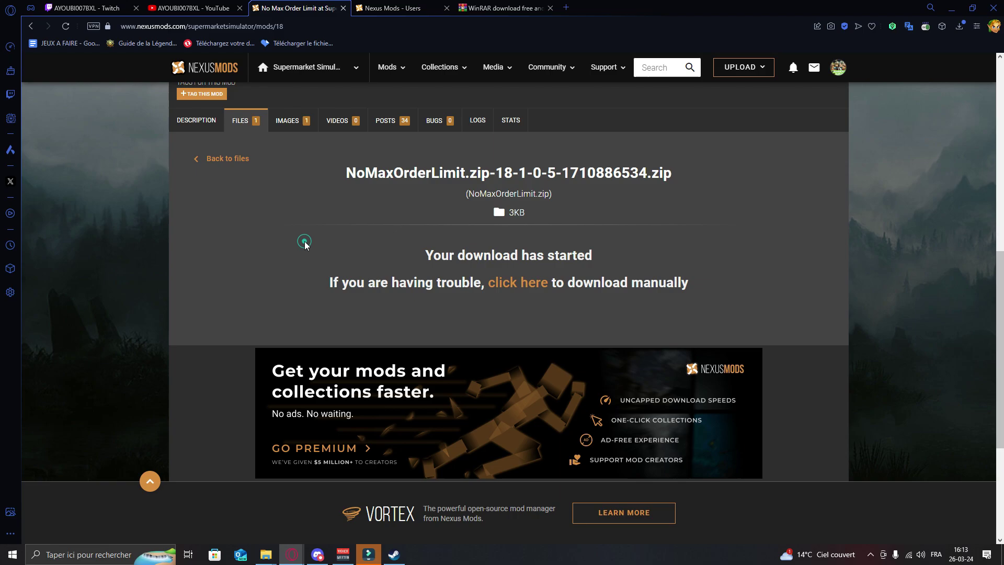
# Read the No Max Order Limit mod's description to check its requirements and installation notes
pyautogui.click(192, 115)
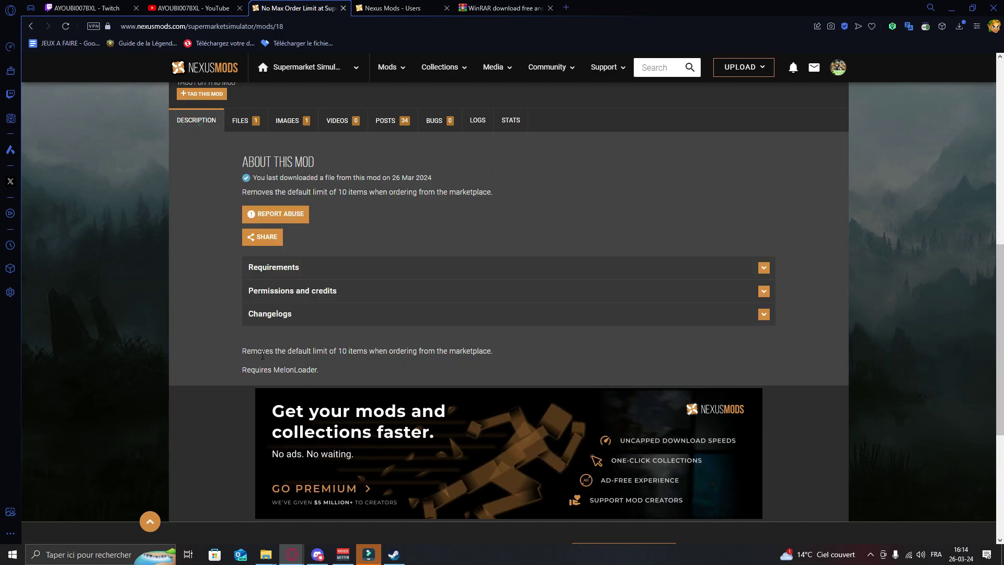
pyautogui.scroll(-5, 241, 354)
pyautogui.scroll(7, 231, 353)
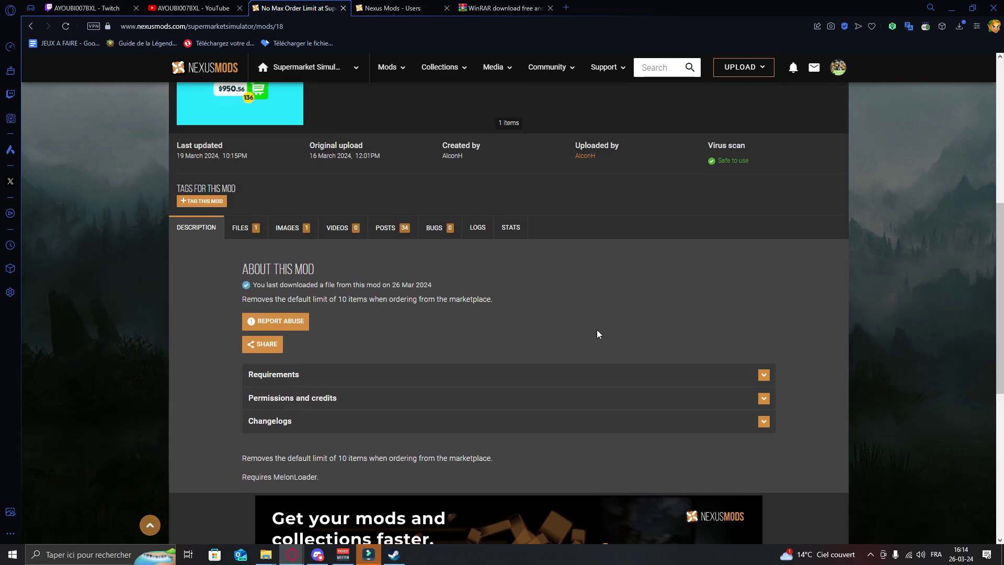
# Switch to File Explorer, open the Téléchargements folder and create a new folder in it
pyautogui.moveTo(270, 558)
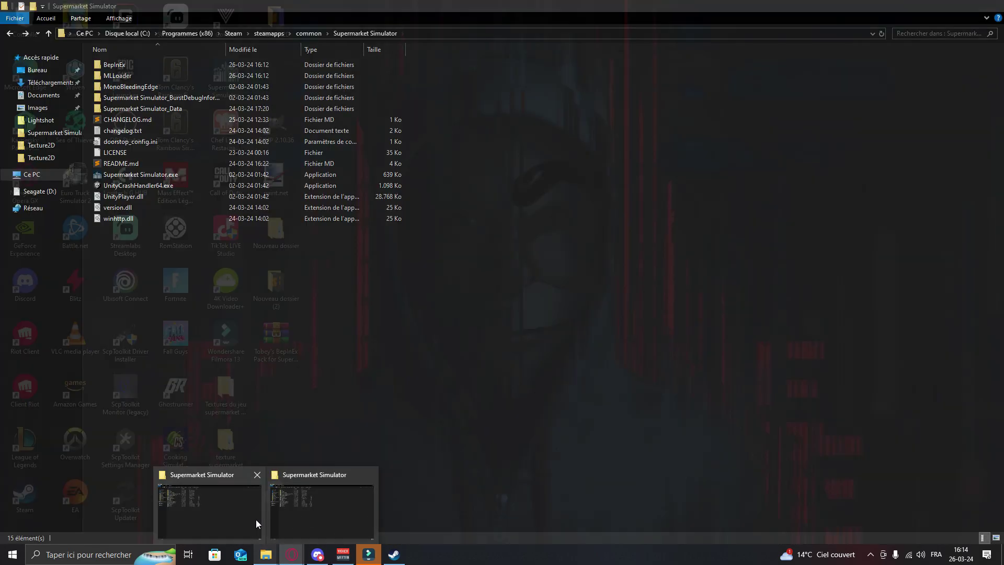
pyautogui.click(314, 521)
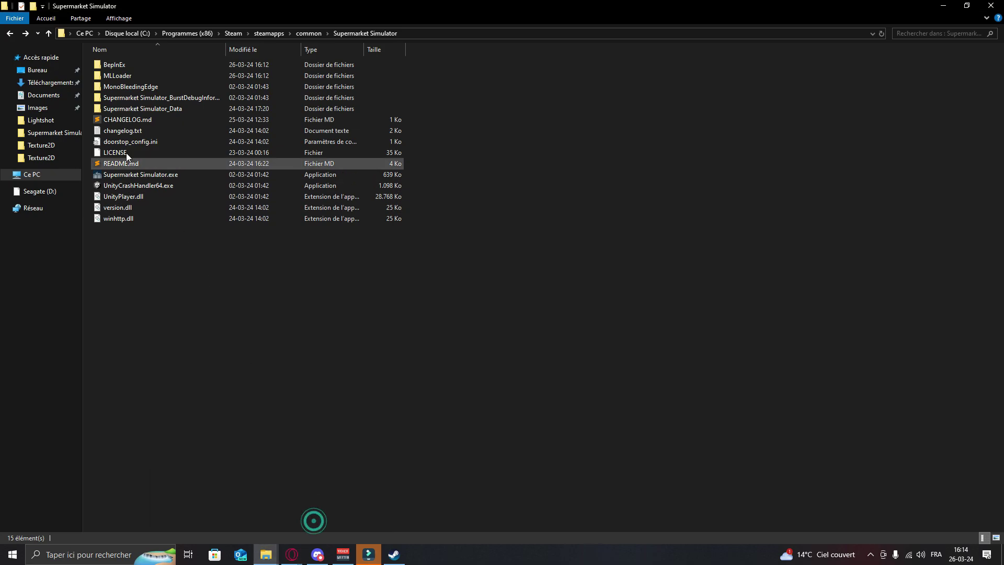
pyautogui.click(52, 83)
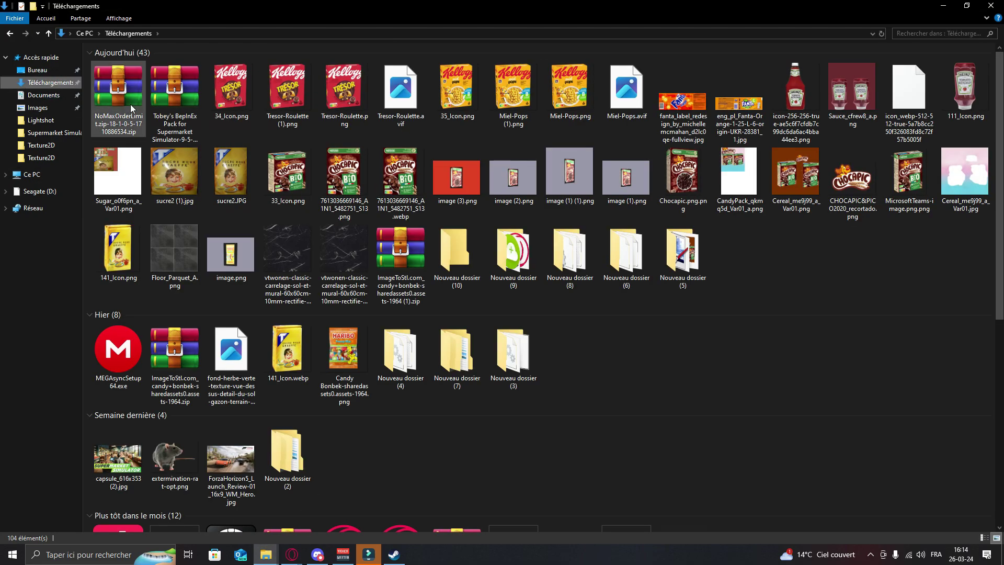
pyautogui.rightClick(760, 260)
pyautogui.moveTo(892, 382)
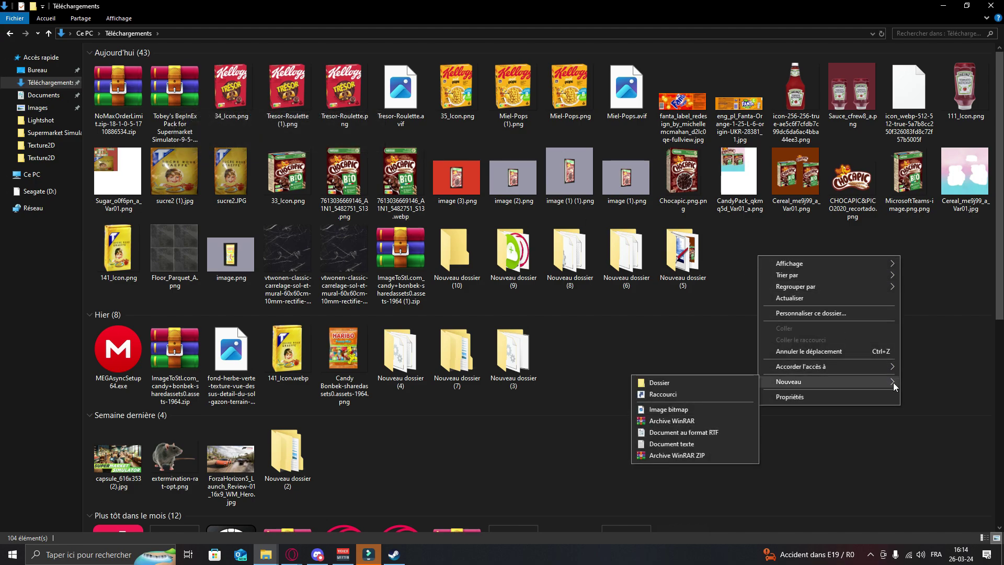
pyautogui.click(752, 387)
pyautogui.click(789, 290)
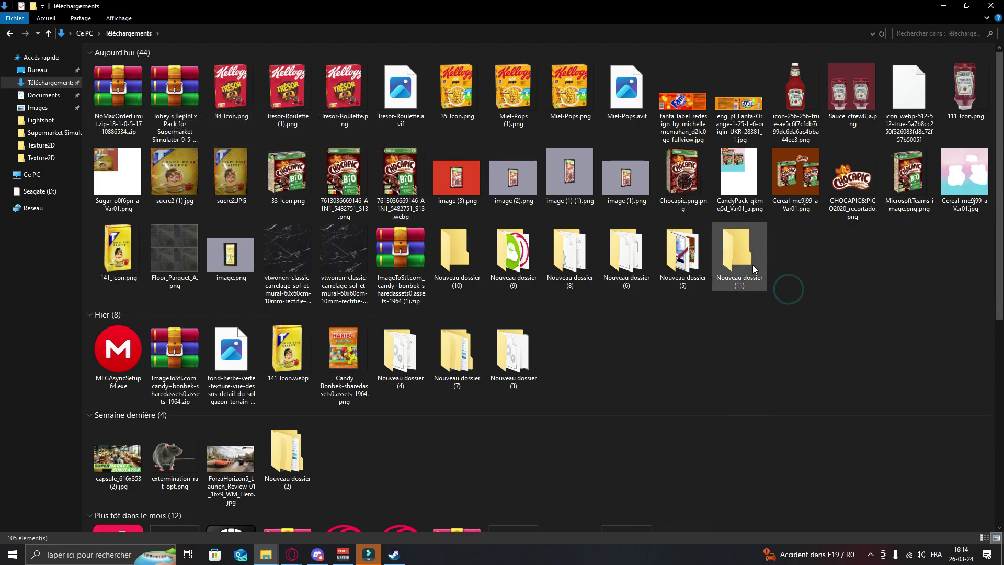
# Move the NoMaxOrderLimit zip archive into the new folder and extract its contents there
pyautogui.click(121, 102)
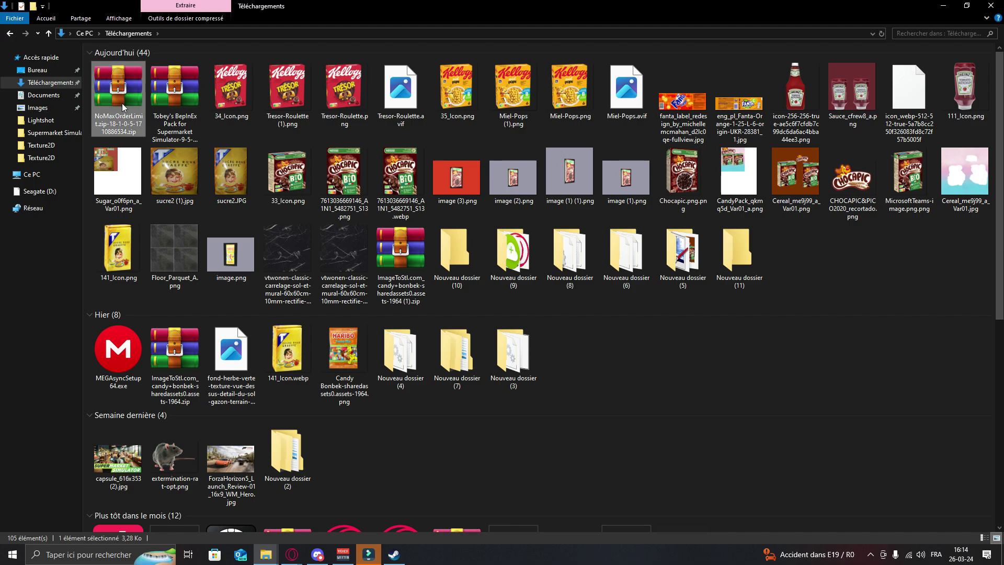
pyautogui.moveTo(122, 107); pyautogui.dragTo(745, 269)
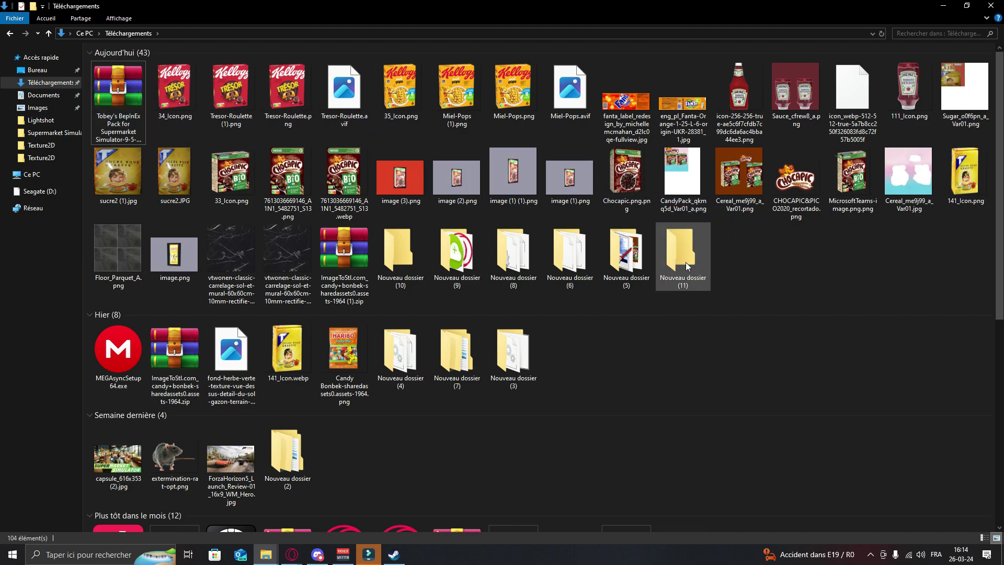
pyautogui.doubleClick(688, 266)
pyautogui.click(170, 67)
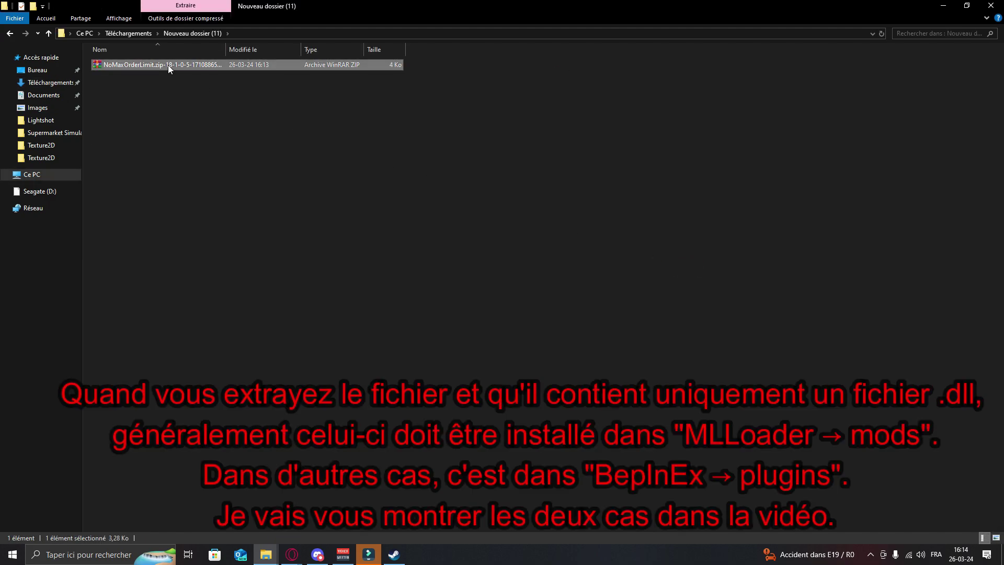
pyautogui.rightClick(168, 67)
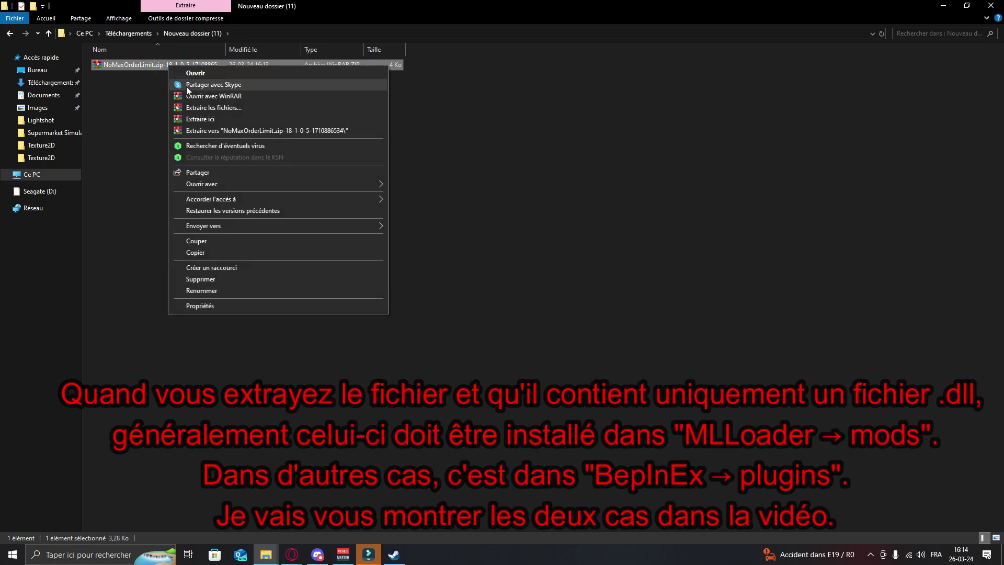
pyautogui.click(202, 120)
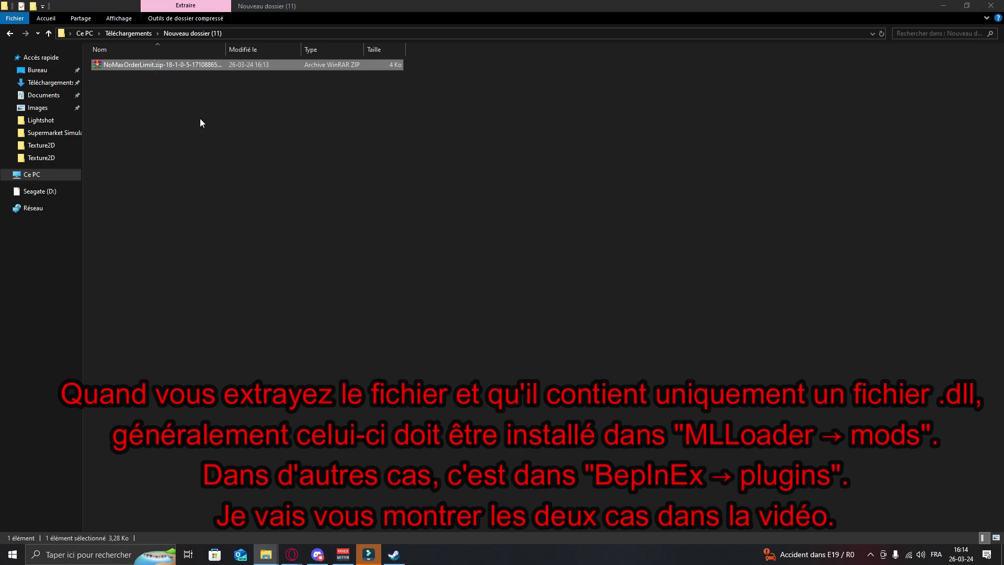
pyautogui.click(199, 118)
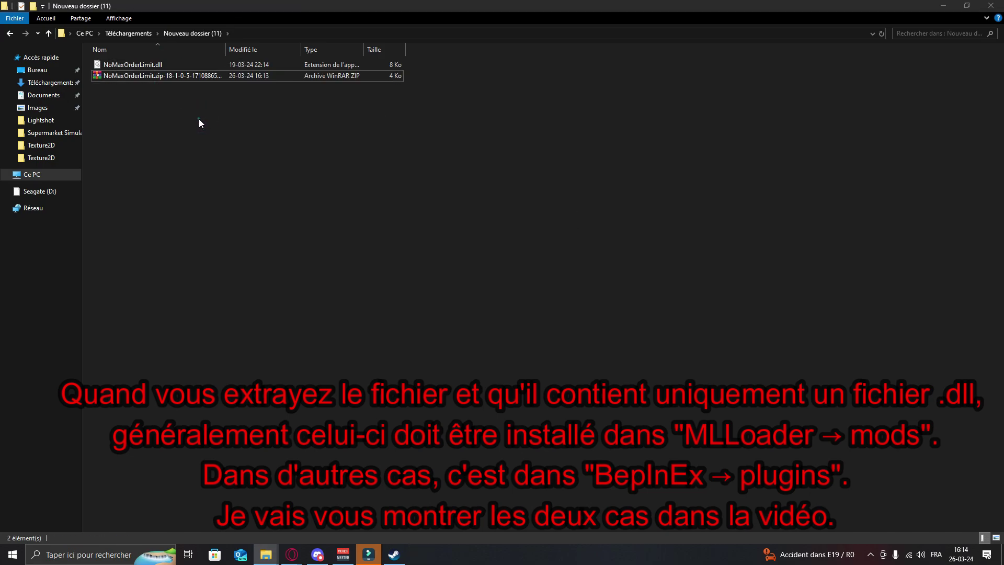
# Move the extracted NoMaxOrderLimit.dll into the MLLoader\Mods folder inside the Supermarket Simulator game directory
pyautogui.rightClick(166, 68)
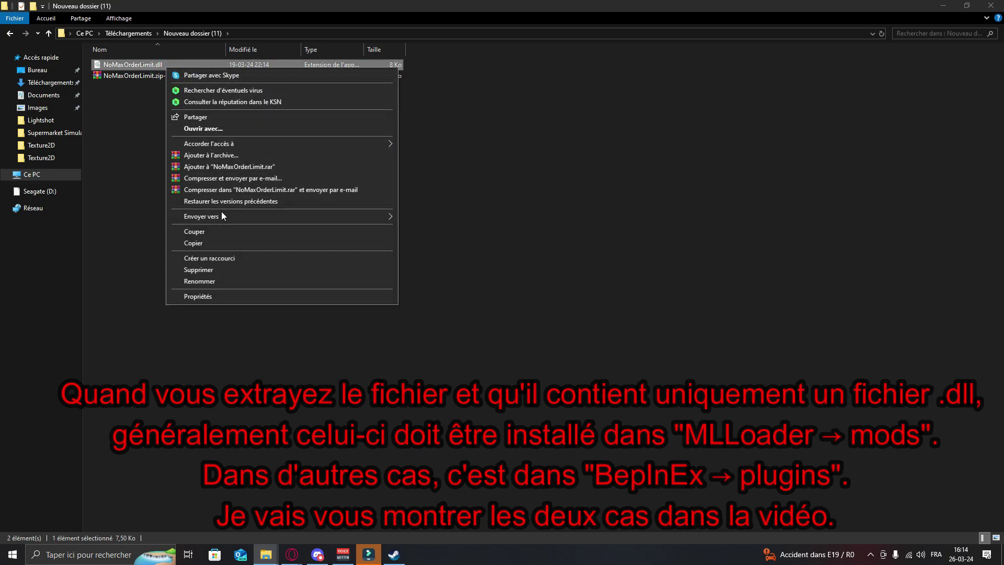
pyautogui.click(204, 233)
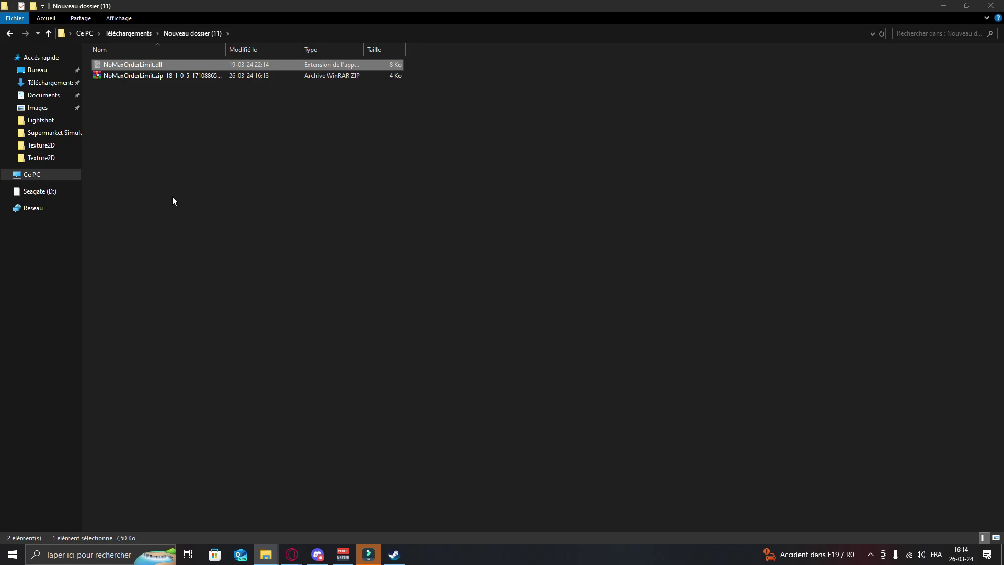
pyautogui.moveTo(270, 554)
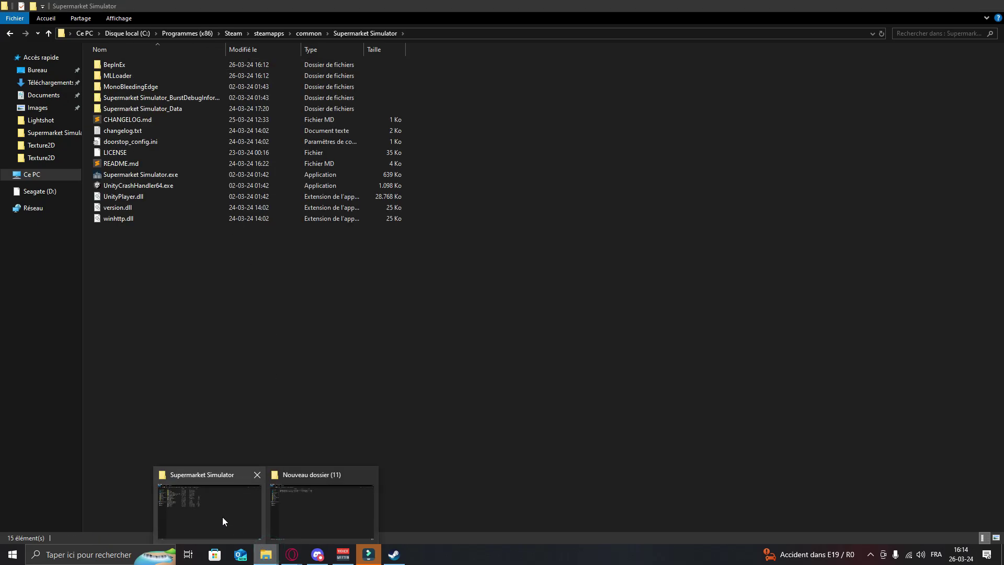
pyautogui.click(222, 517)
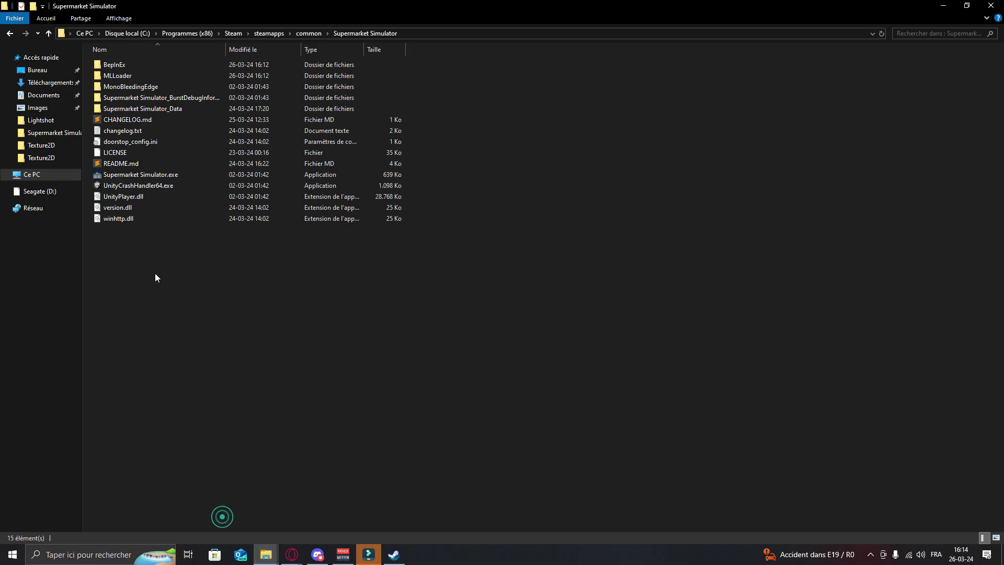
pyautogui.doubleClick(125, 77)
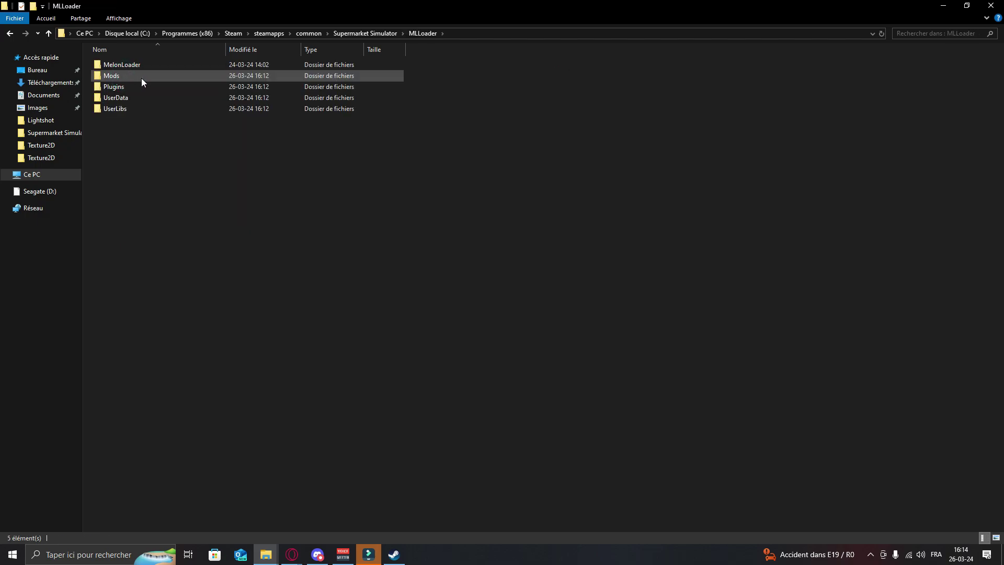
pyautogui.doubleClick(142, 75)
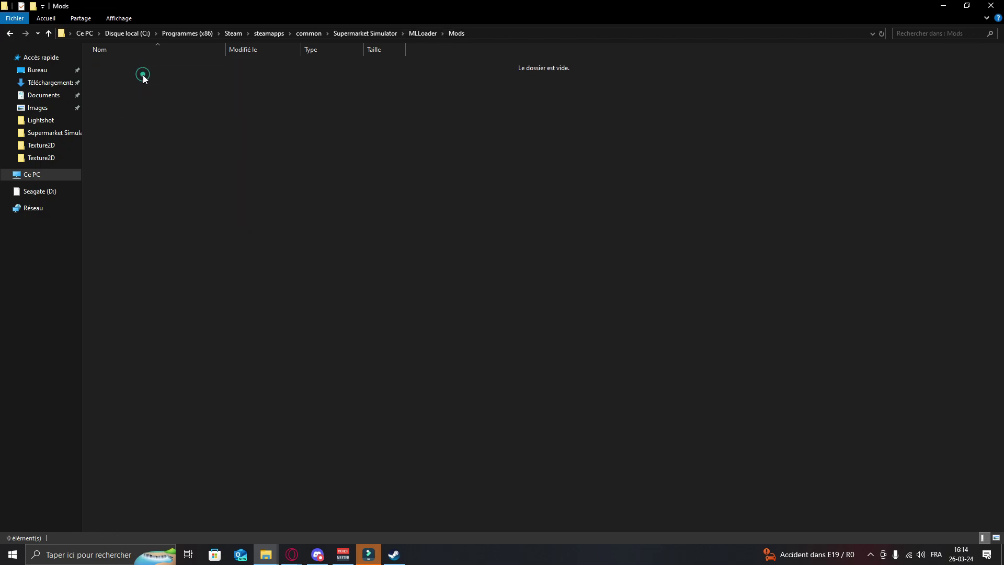
pyautogui.rightClick(194, 142)
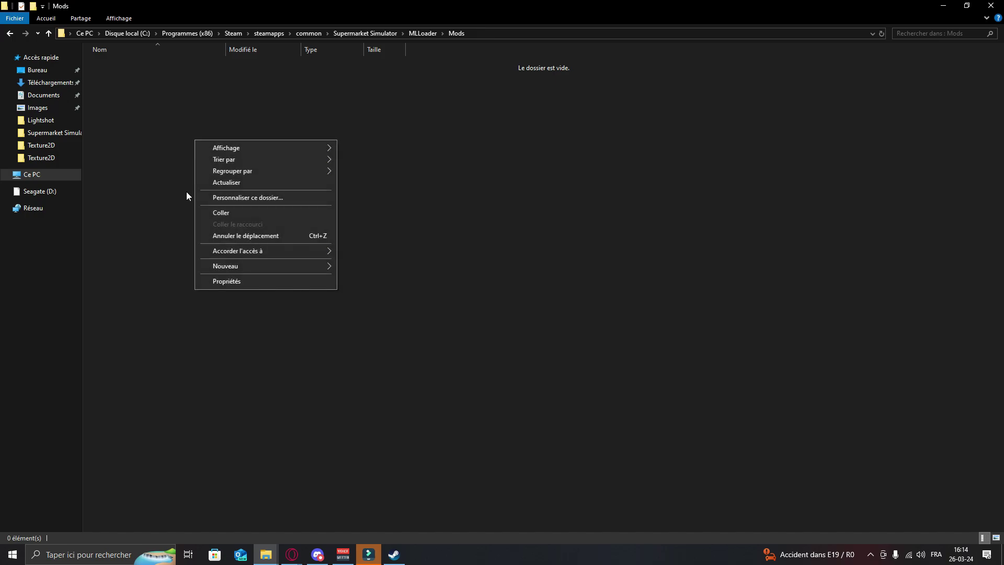
pyautogui.click(221, 212)
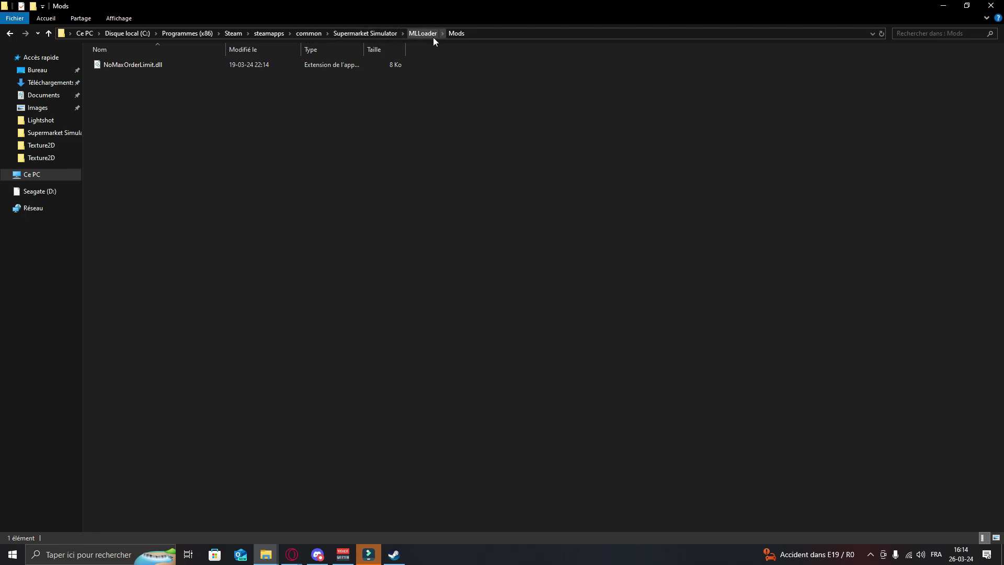
# Search Windows for Supermarket Simulator, launch the game and continue the saved game
pyautogui.click(151, 554)
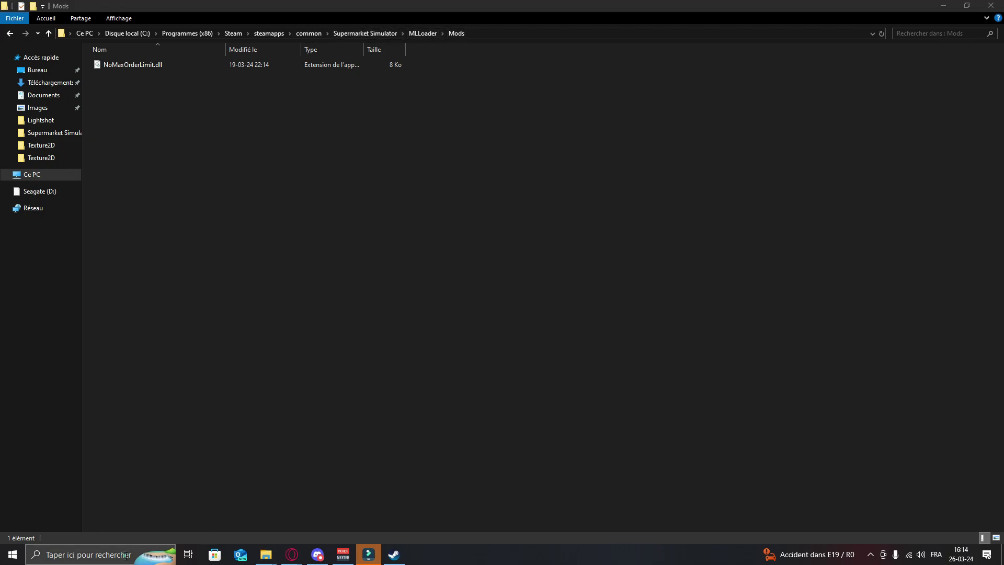
pyautogui.write('su')
pyautogui.click(128, 270)
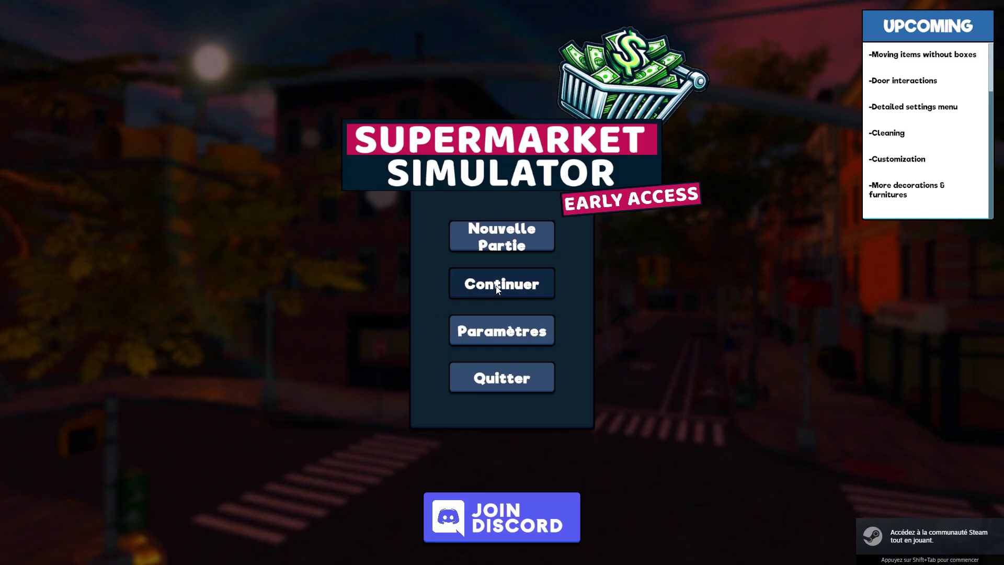
pyautogui.click(495, 286)
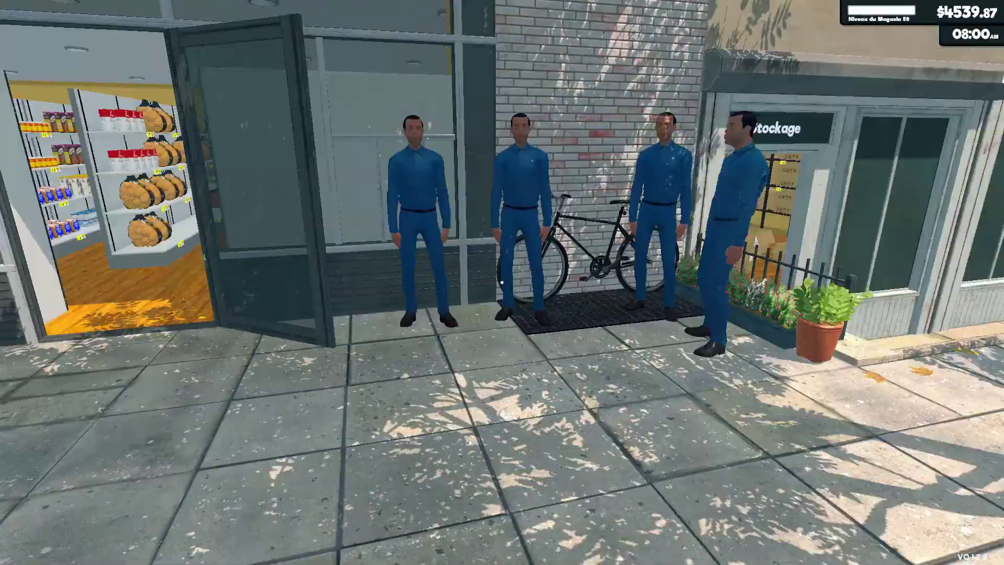
# Walk to the store's computer, use it and open the Marché ordering application
pyautogui.press('w')
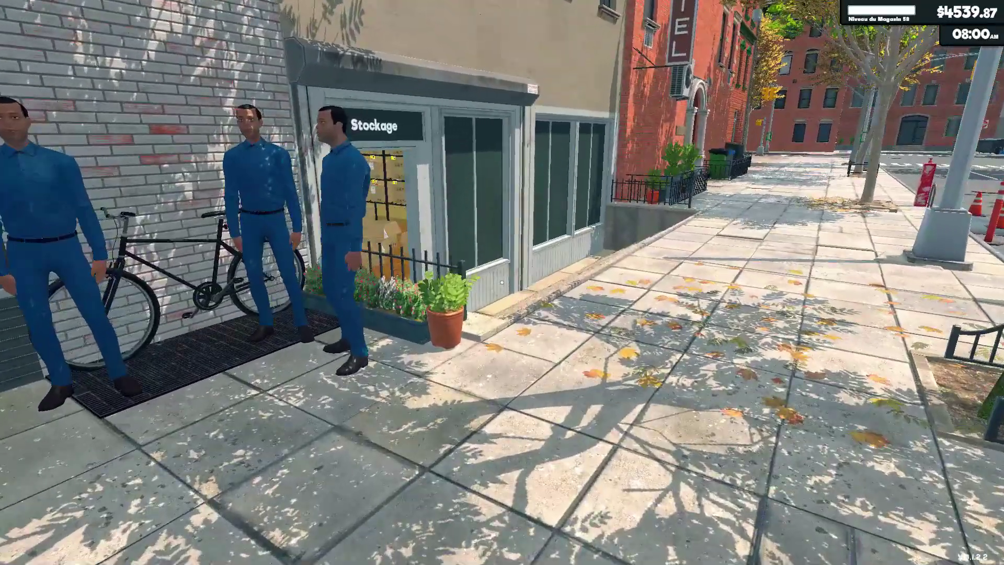
pyautogui.press('w')
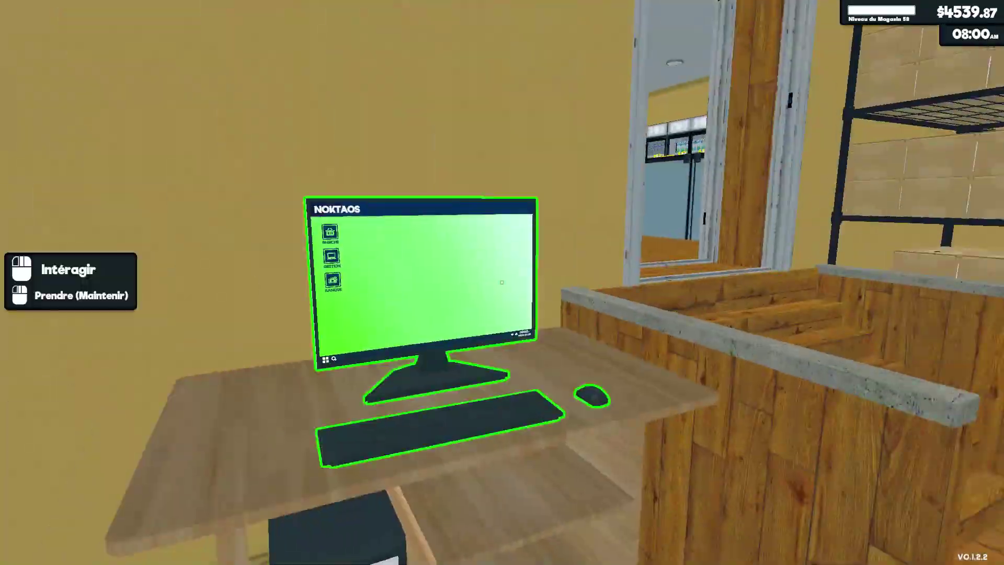
pyautogui.click(502, 282)
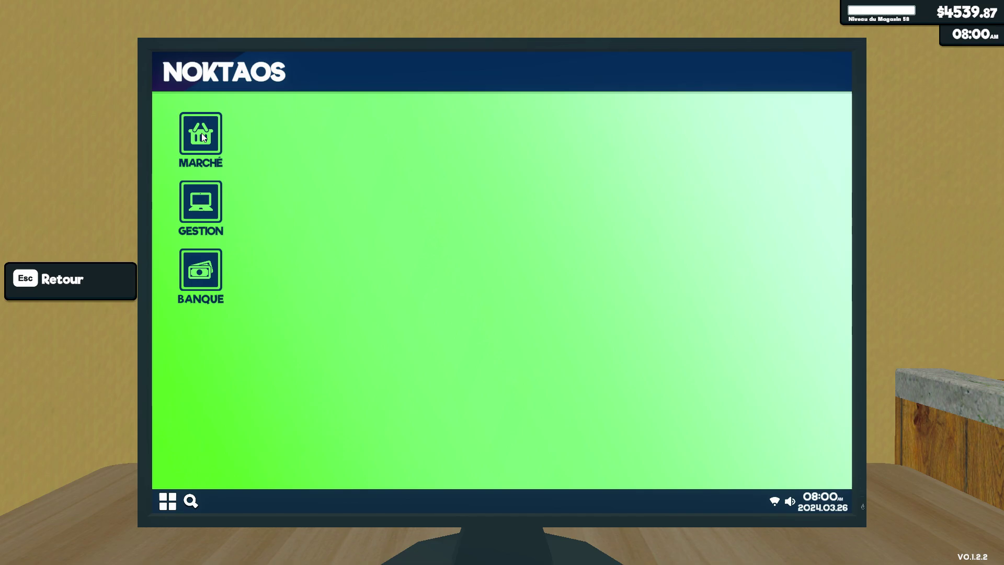
pyautogui.click(204, 137)
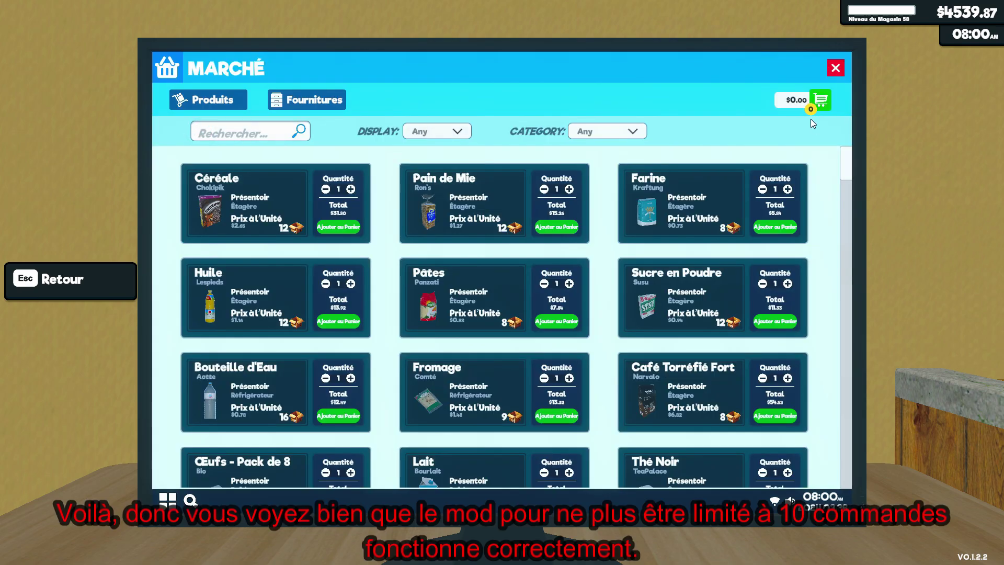
# Add 20 boxes of Chokipik Céréale to the cart and open the cart
pyautogui.tripleClick(350, 227)
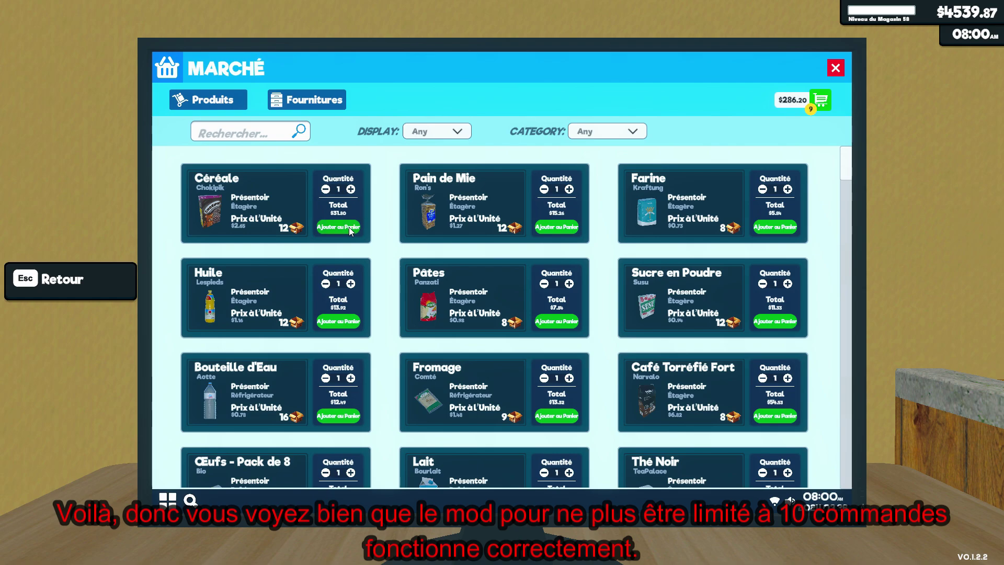
pyautogui.doubleClick(349, 227)
pyautogui.click(819, 101)
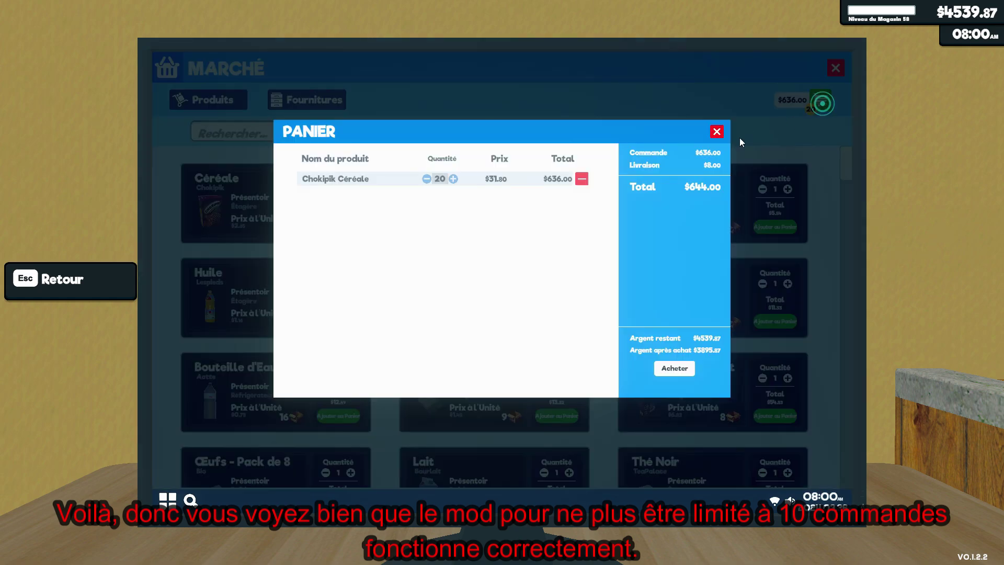
# Set the cart quantity of Chokipik Céréale to 500 and raise it to 5000 to test the order limit
pyautogui.doubleClick(444, 180)
pyautogui.write('500')
pyautogui.click(493, 229)
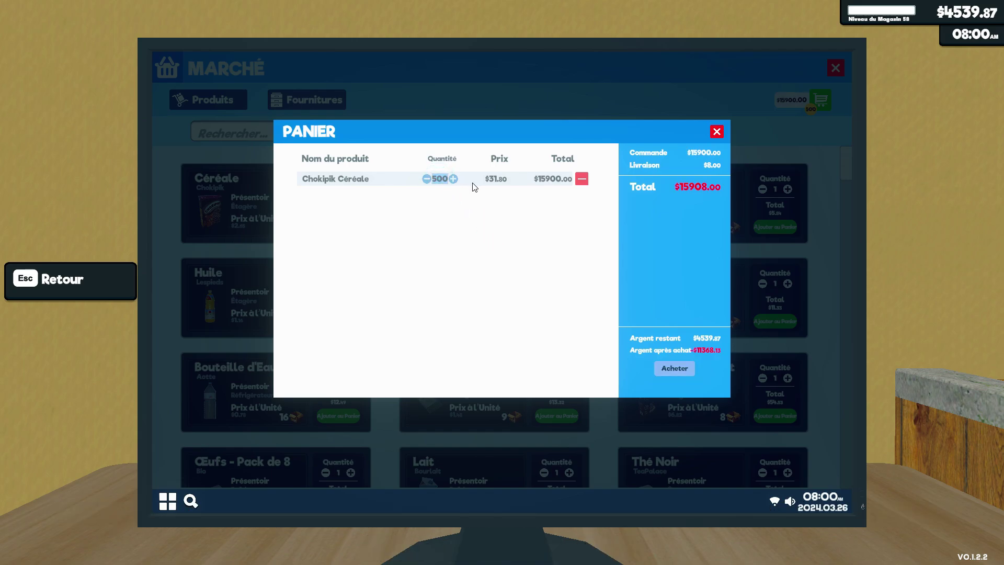
pyautogui.write('0')
pyautogui.click(523, 239)
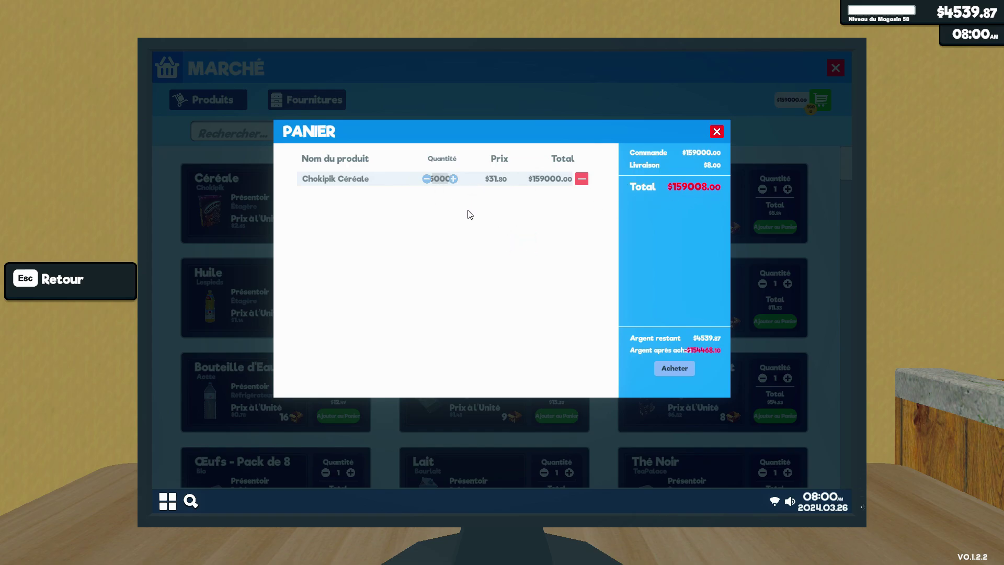
# Remove the Chokipik Céréale order from the cart and close the cart
pyautogui.click(716, 132)
pyautogui.click(820, 102)
pyautogui.click(582, 176)
pyautogui.click(717, 131)
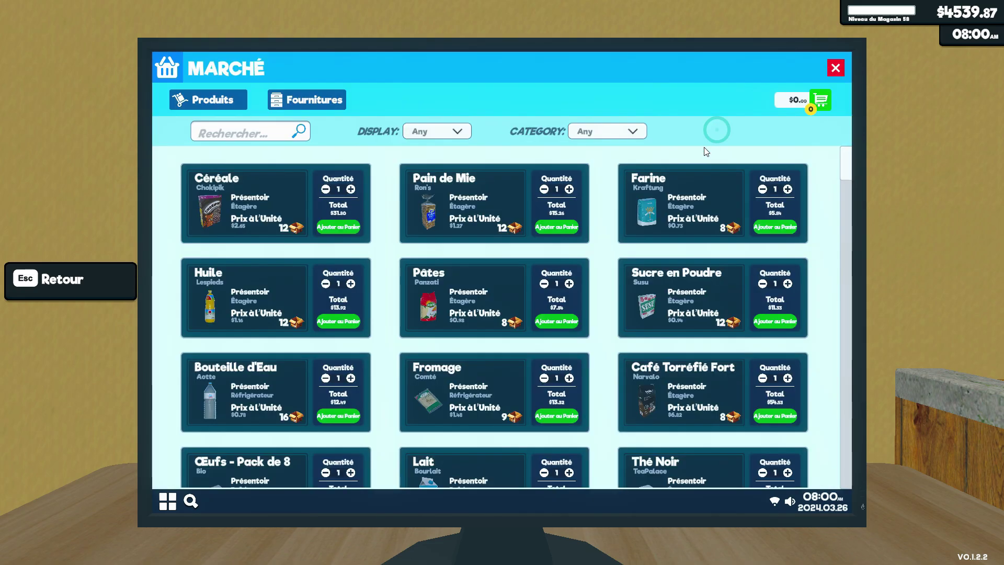
# Leave the store's computer and quit the game to the desktop
pyautogui.press('Escape')
pyautogui.press('Escape')
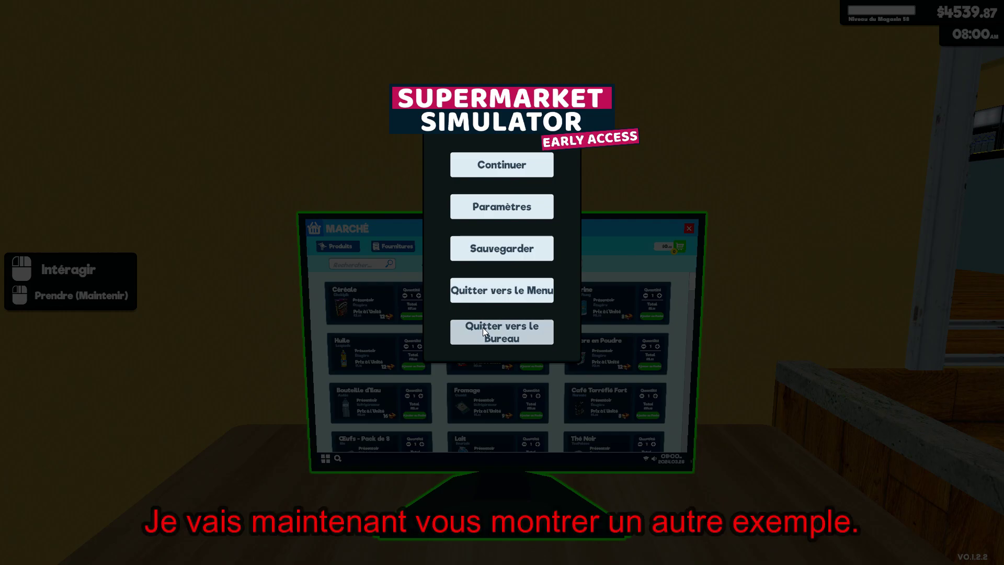
pyautogui.click(507, 343)
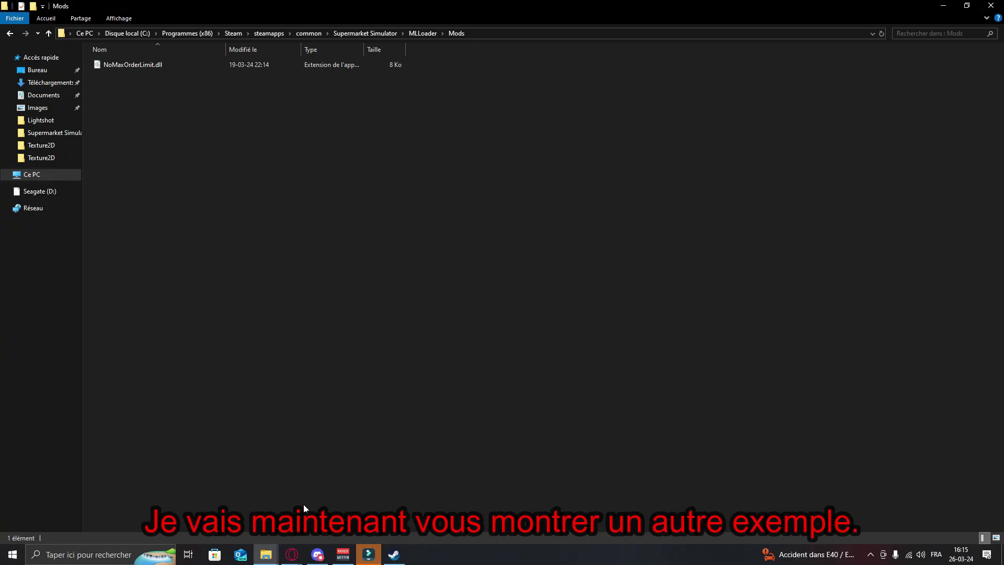
# Switch to the Opera browser, return to the Supermarket Simulator mods list and open the RDC Stock Manager mod page
pyautogui.click(292, 554)
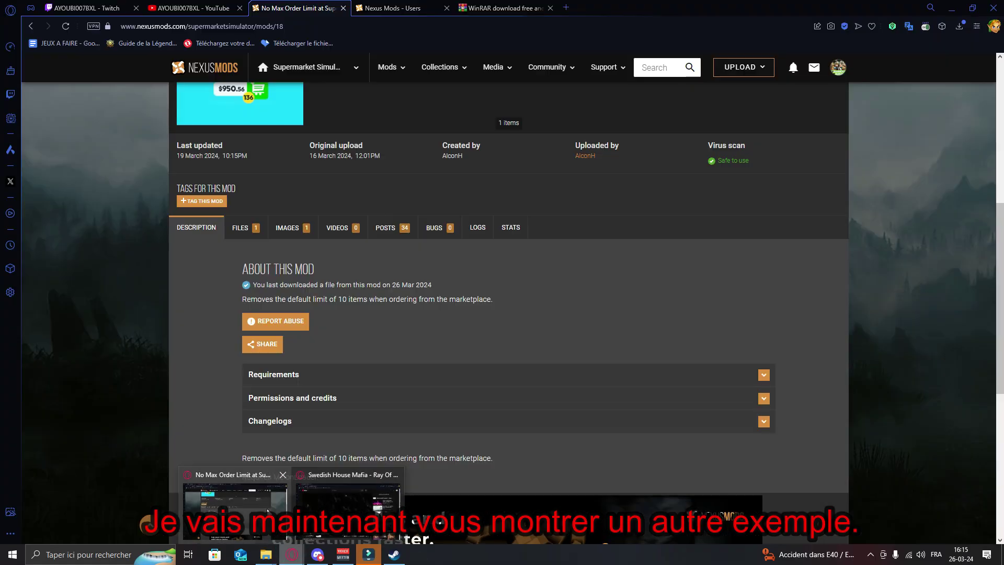
pyautogui.click(267, 512)
pyautogui.scroll(4, 502, 347)
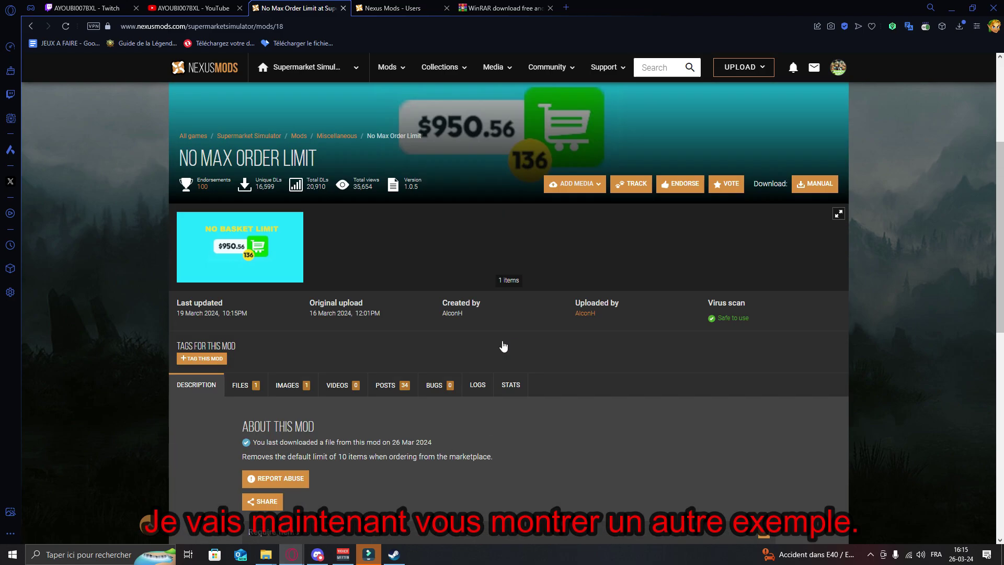
pyautogui.scroll(-5, 356, 317)
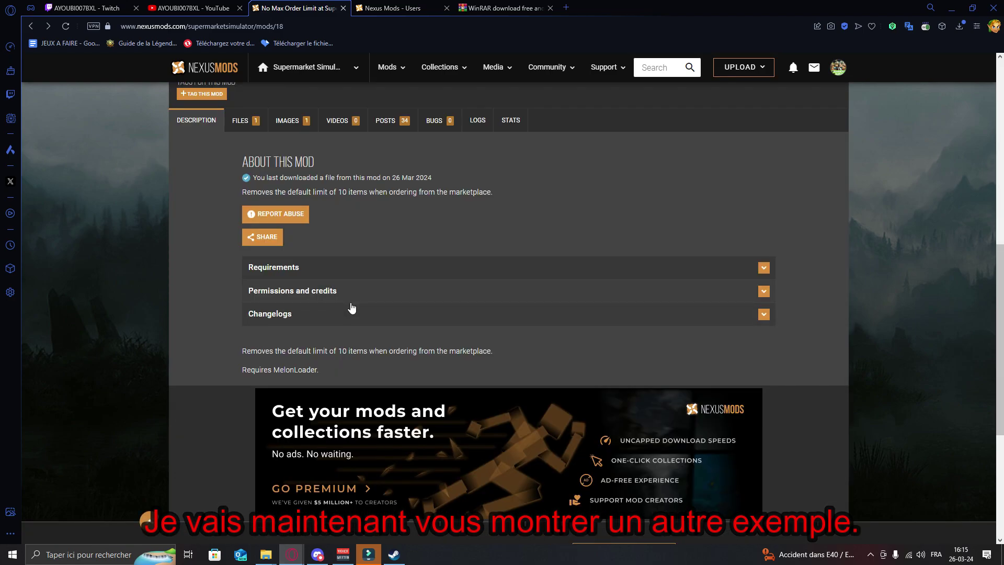
pyautogui.scroll(5, 352, 307)
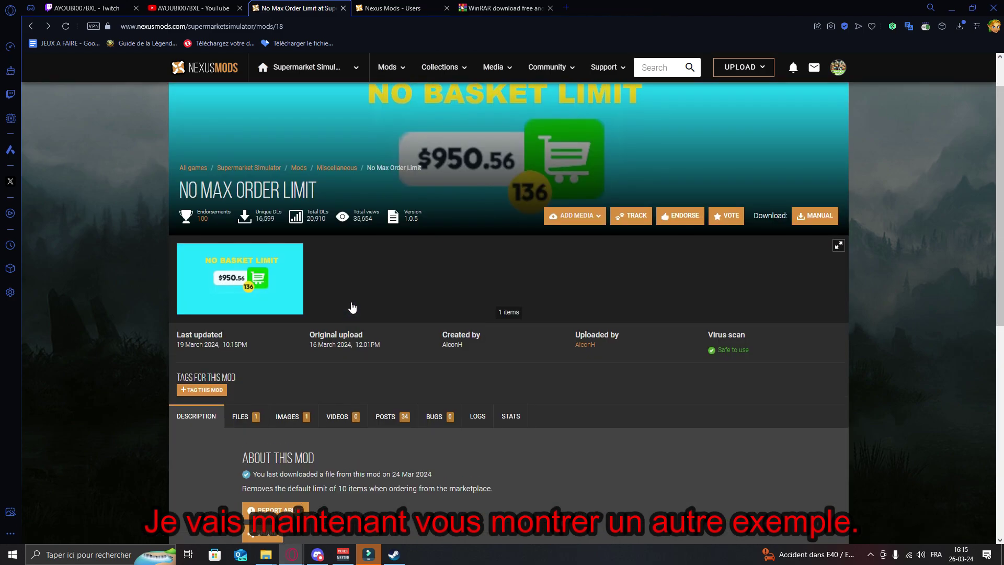
pyautogui.hotkey('alt', 'Left')
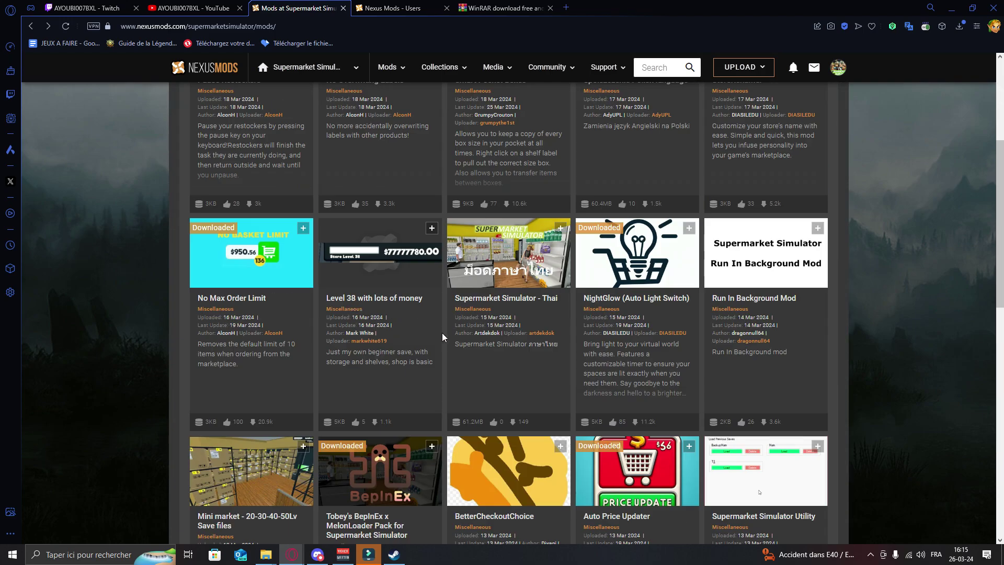
pyautogui.scroll(2, 470, 384)
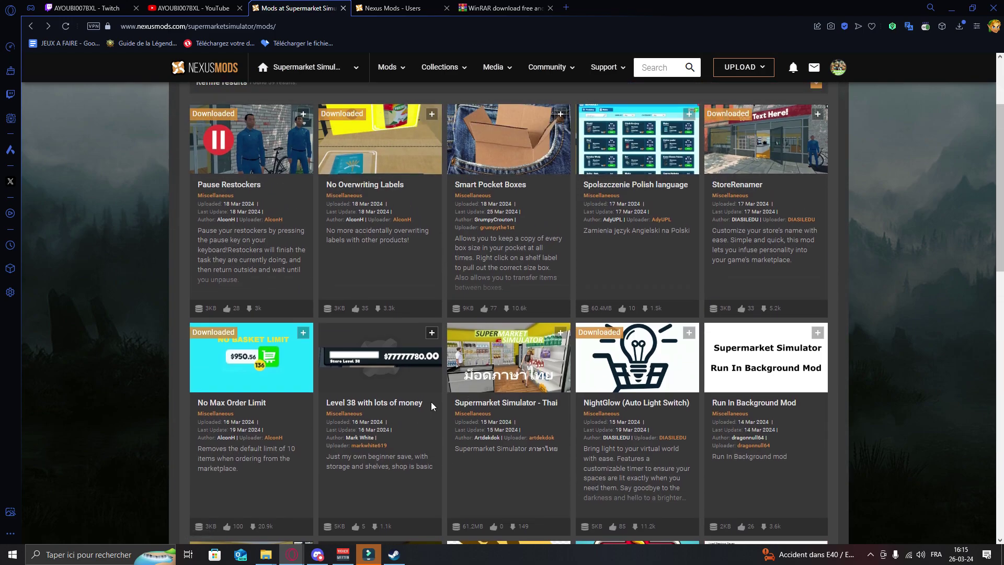
pyautogui.scroll(-8, 431, 402)
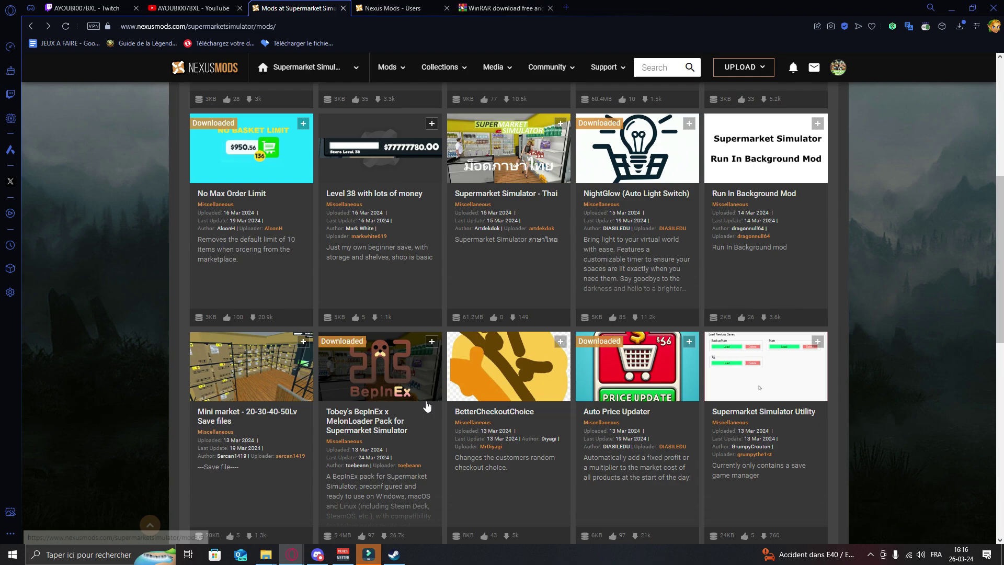
pyautogui.scroll(-3, 427, 406)
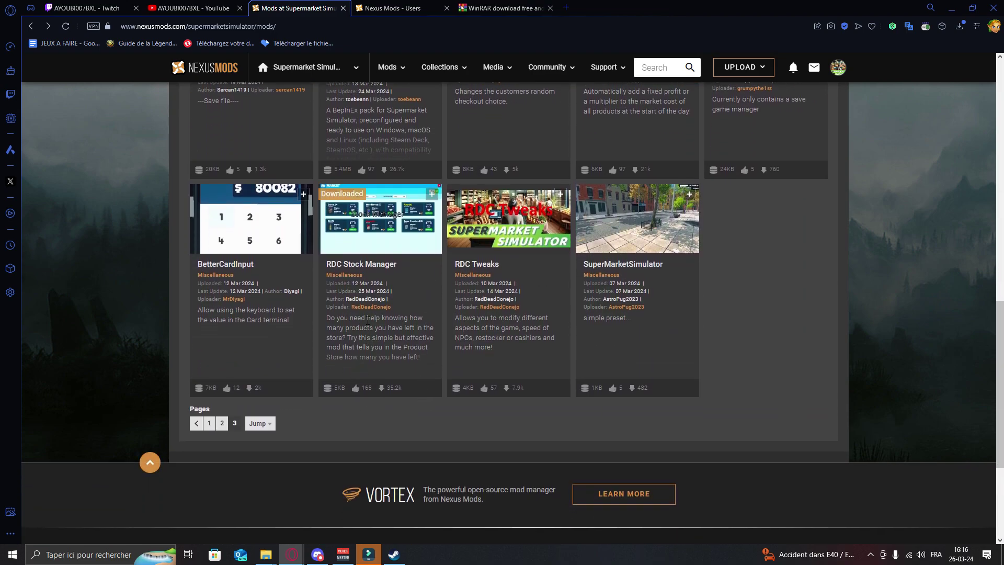
pyautogui.click(376, 215)
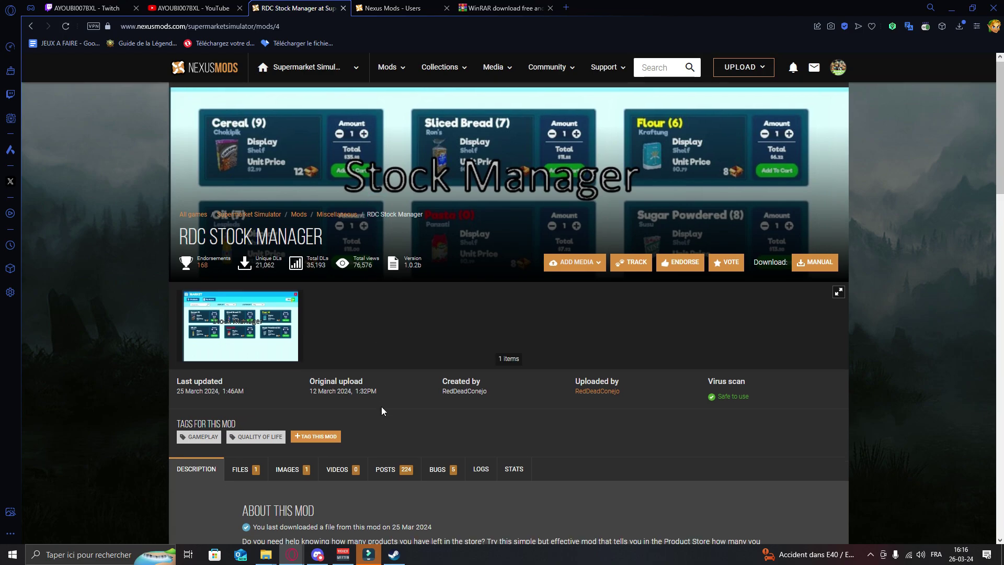
# Read through the RDC Stock Manager description, including its installation instructions and config file location
pyautogui.scroll(-6, 382, 406)
pyautogui.scroll(-7, 469, 369)
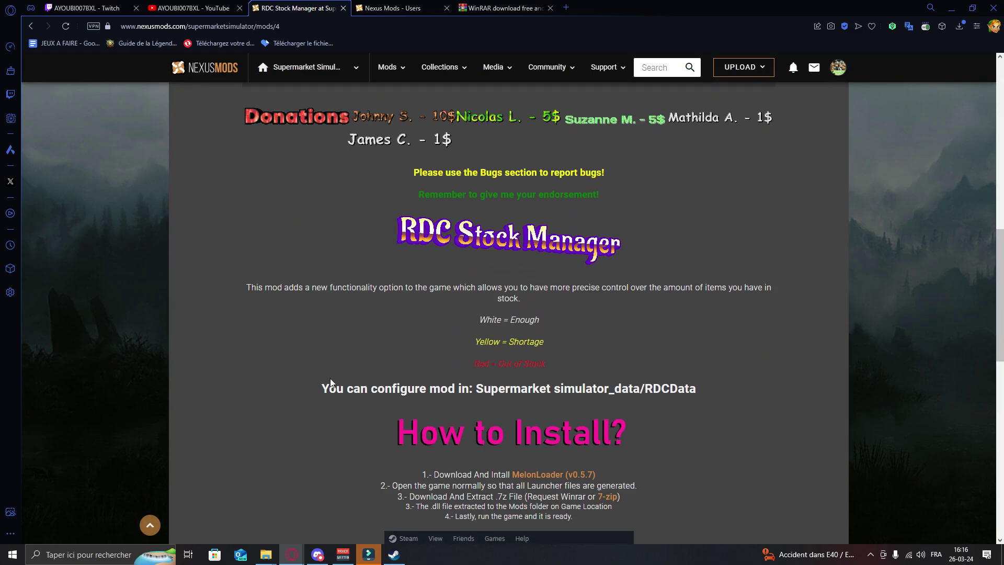
pyautogui.scroll(-4, 333, 376)
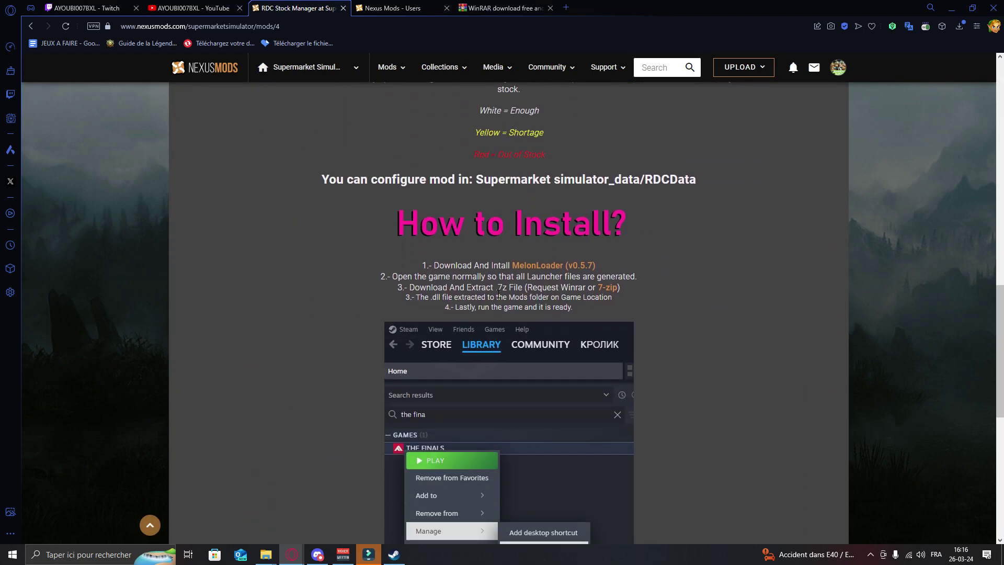
pyautogui.scroll(-7, 278, 369)
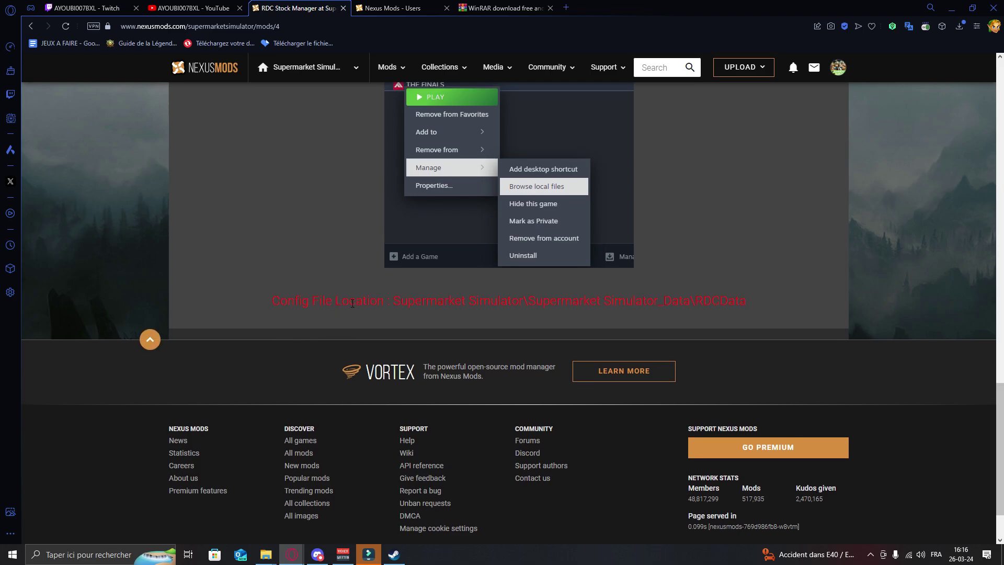
pyautogui.scroll(13, 333, 344)
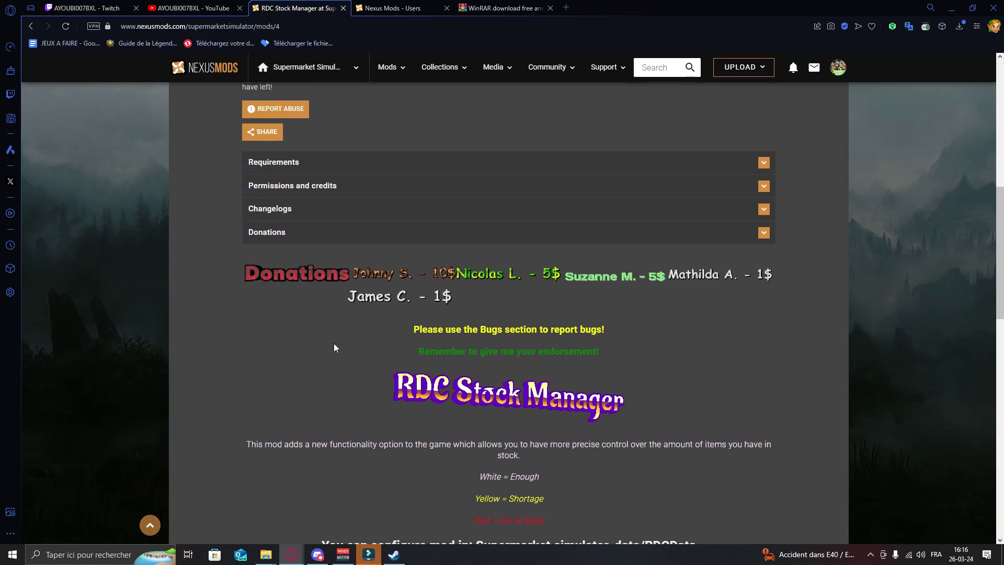
pyautogui.scroll(6, 334, 345)
pyautogui.scroll(3, 732, 259)
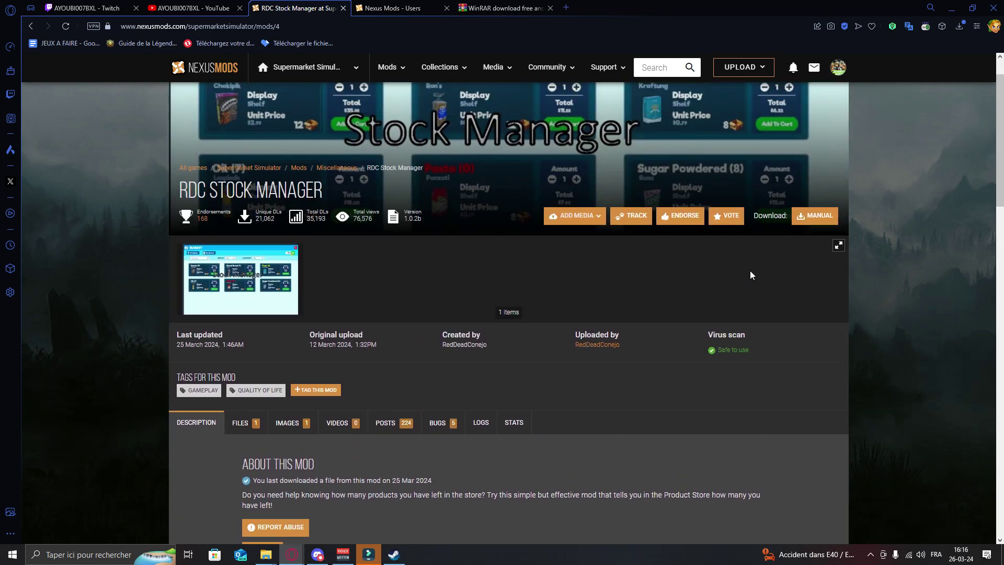
# Download the RDC Stock Manager archive manually, using the free slow download
pyautogui.click(818, 221)
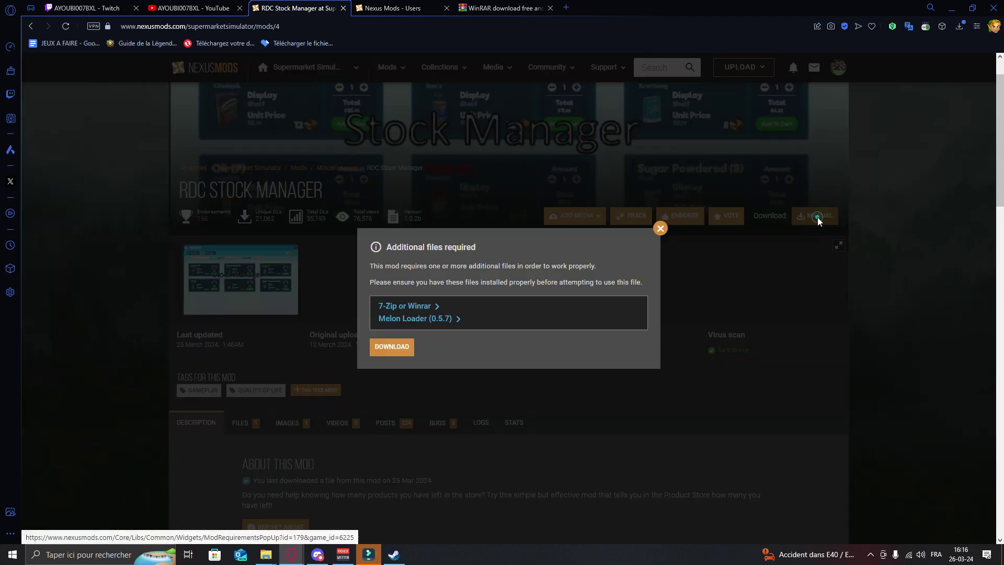
pyautogui.click(404, 347)
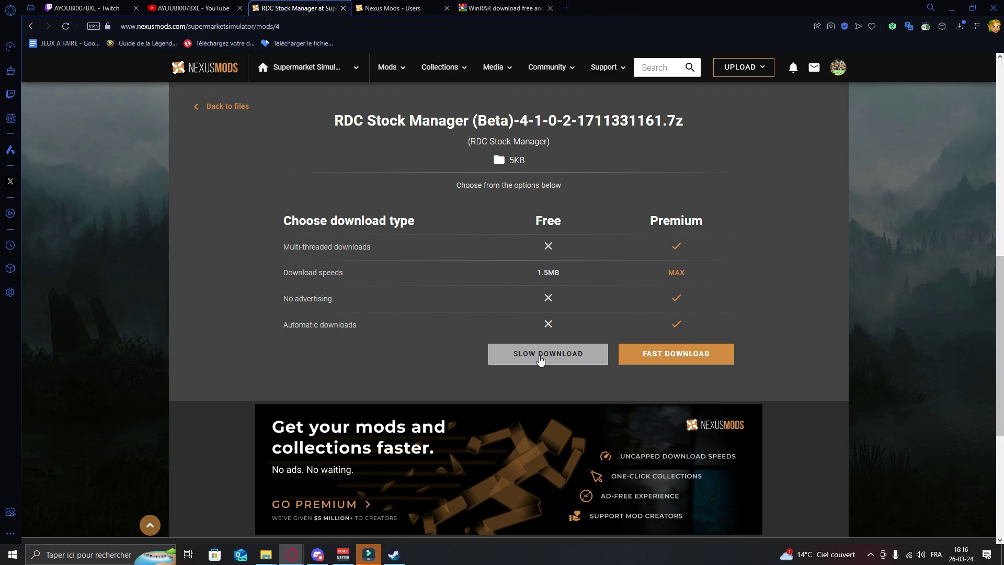
pyautogui.click(539, 359)
# Return to the mod's description, translate the page into French and read what the mod does
pyautogui.scroll(2, 438, 282)
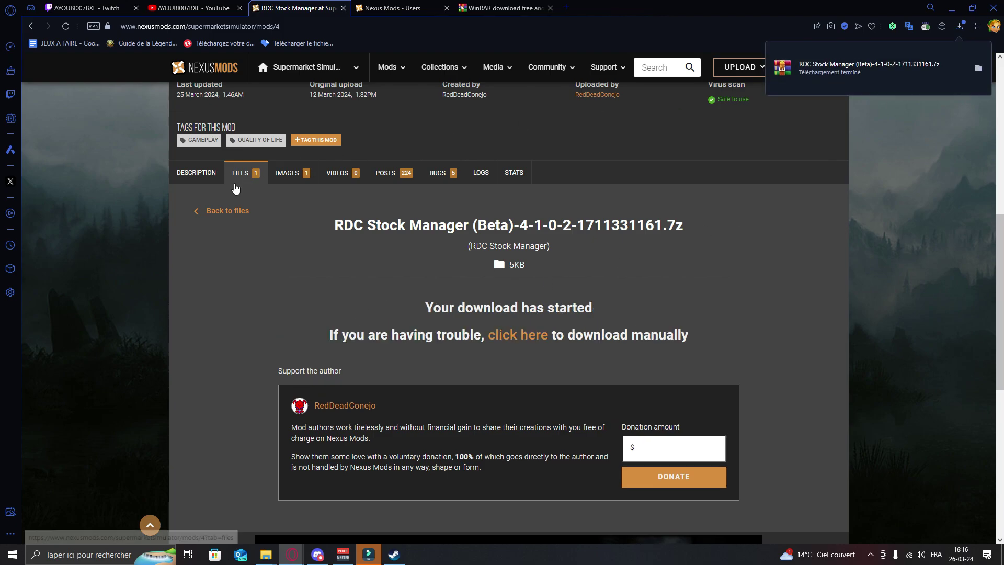
pyautogui.click(198, 174)
pyautogui.scroll(-1, 424, 361)
pyautogui.scroll(-3, 423, 358)
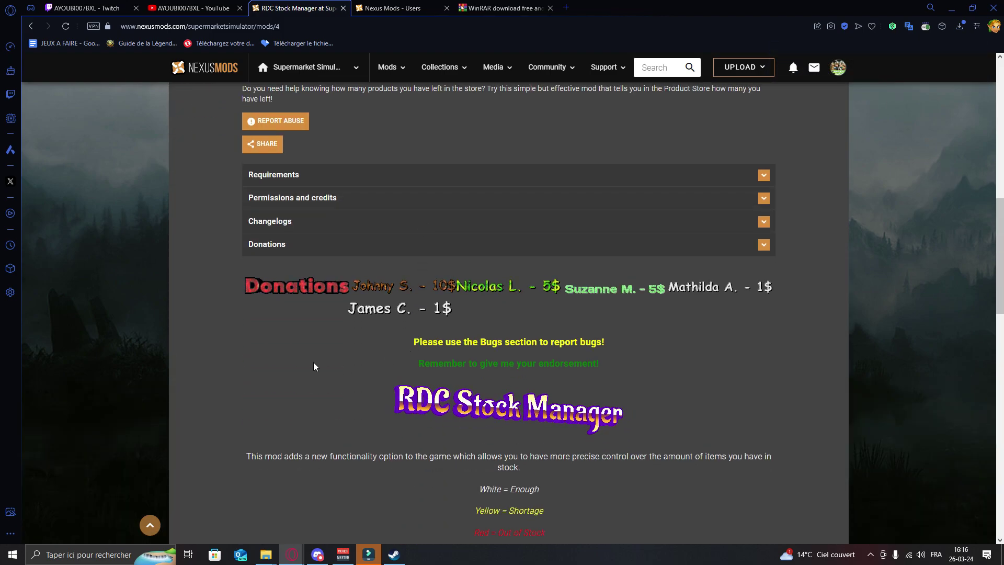
pyautogui.scroll(2, 313, 362)
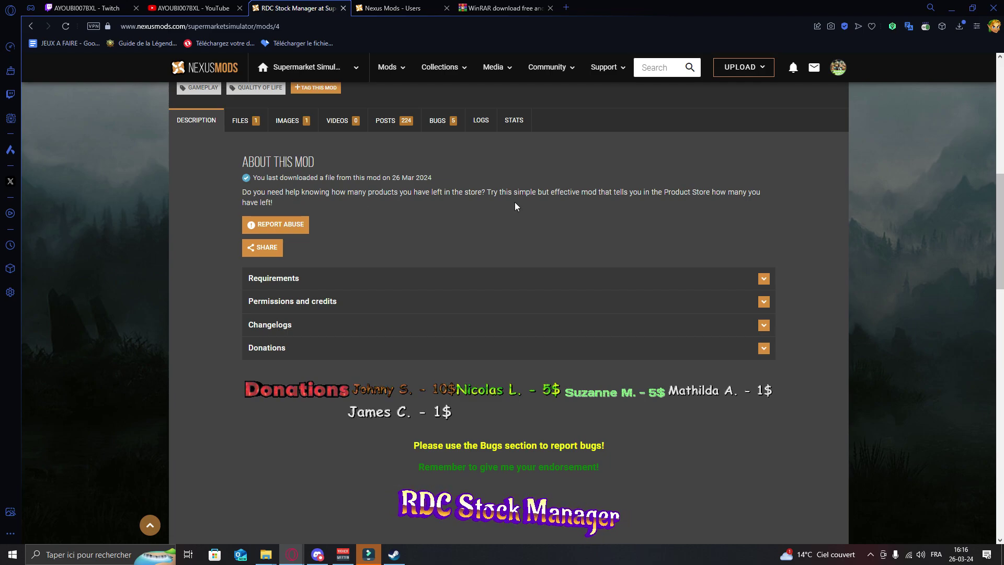
pyautogui.rightClick(476, 237)
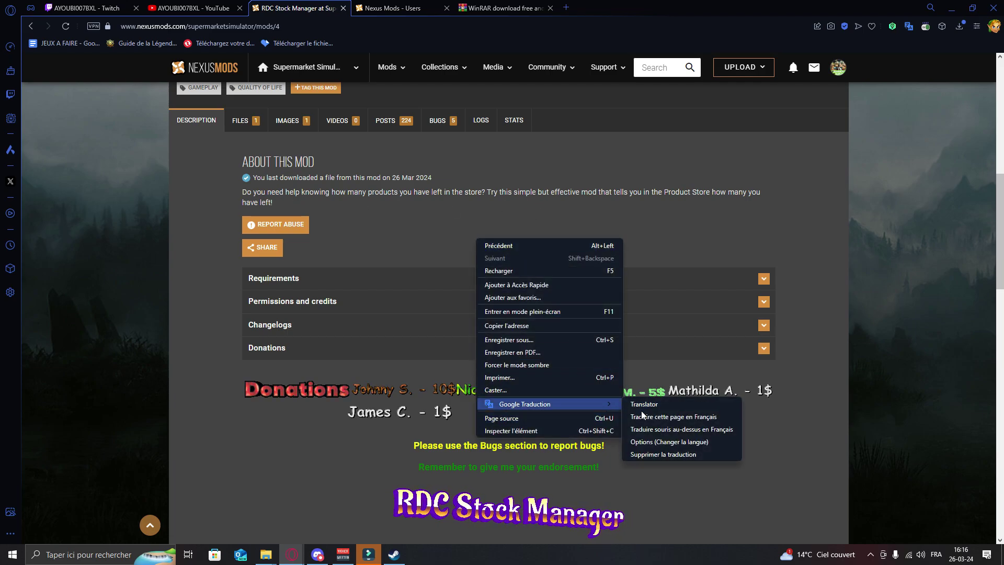
pyautogui.click(404, 231)
pyautogui.scroll(1, 406, 237)
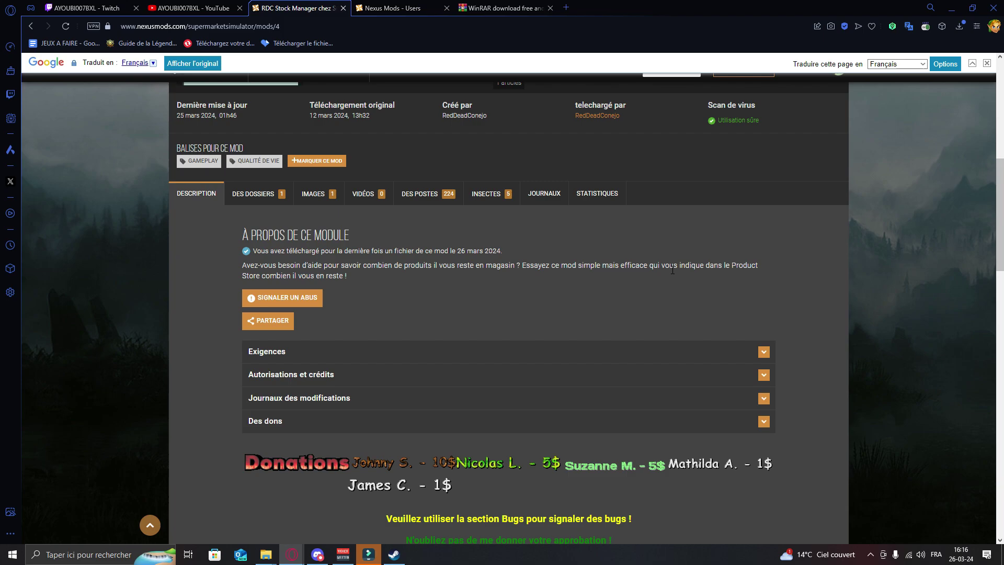
pyautogui.moveTo(522, 265); pyautogui.dragTo(463, 286)
pyautogui.click(462, 285)
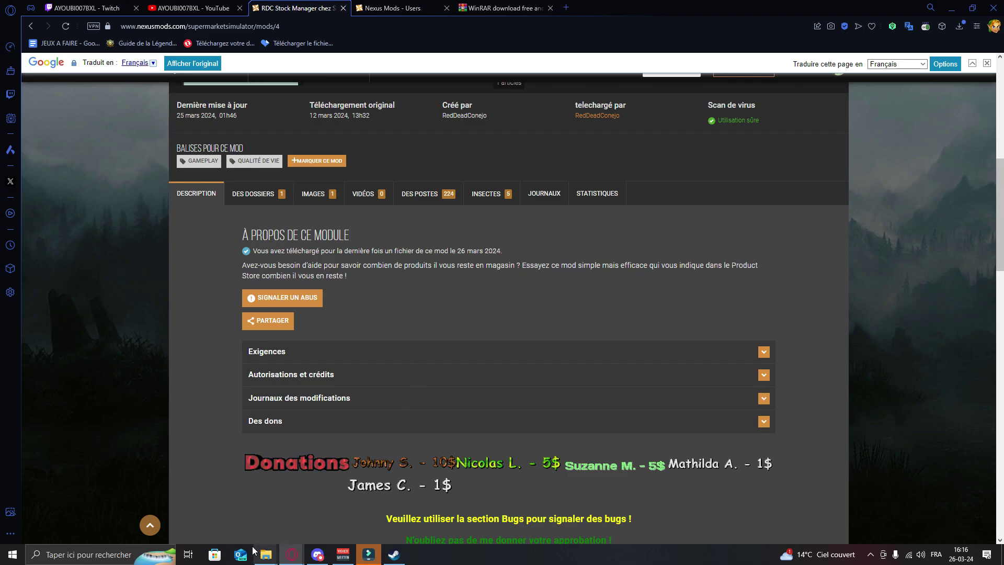
# Switch to File Explorer and create a new folder with the default name in Téléchargements
pyautogui.moveTo(266, 555)
pyautogui.click(300, 516)
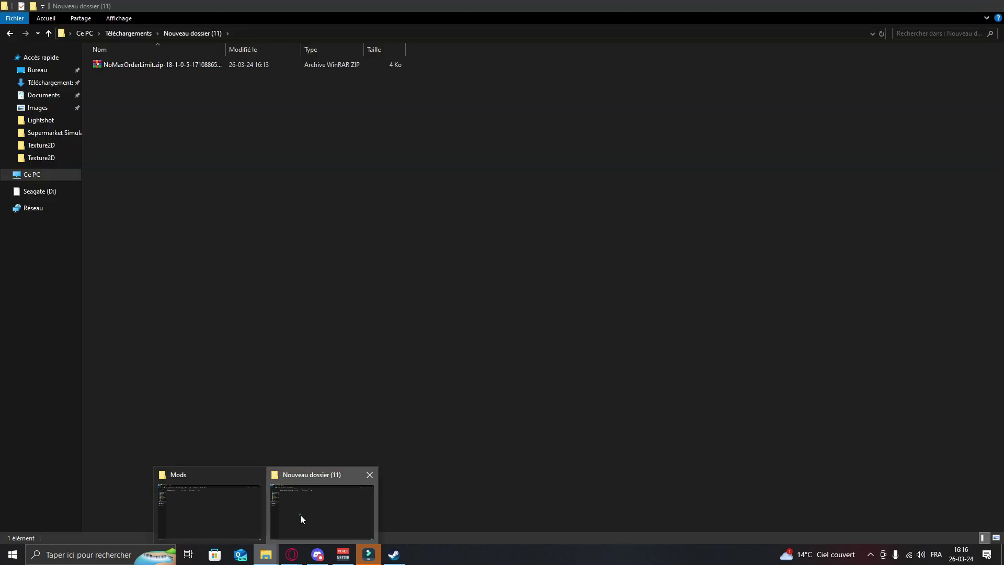
pyautogui.click(132, 36)
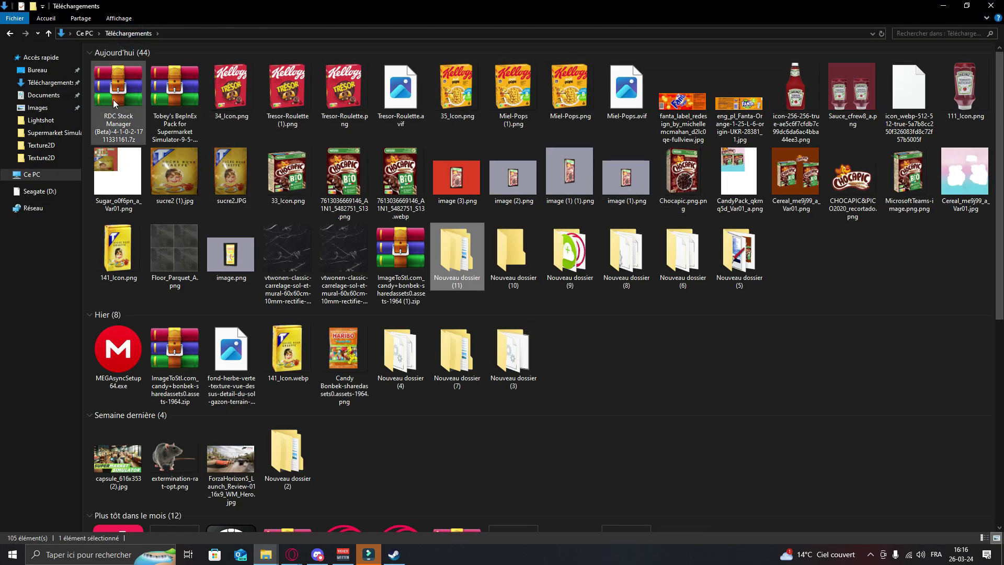
pyautogui.rightClick(774, 247)
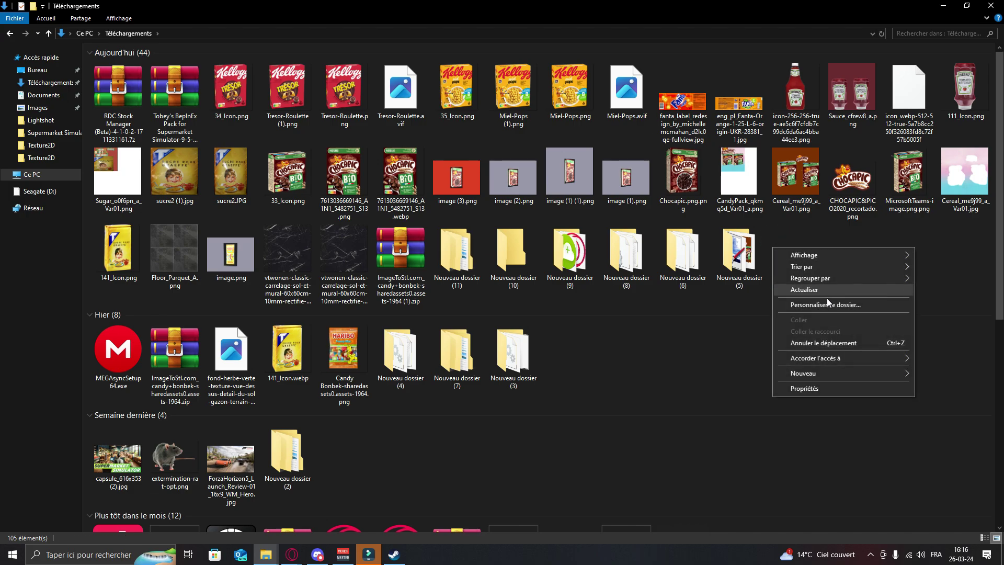
pyautogui.moveTo(816, 373)
pyautogui.click(761, 372)
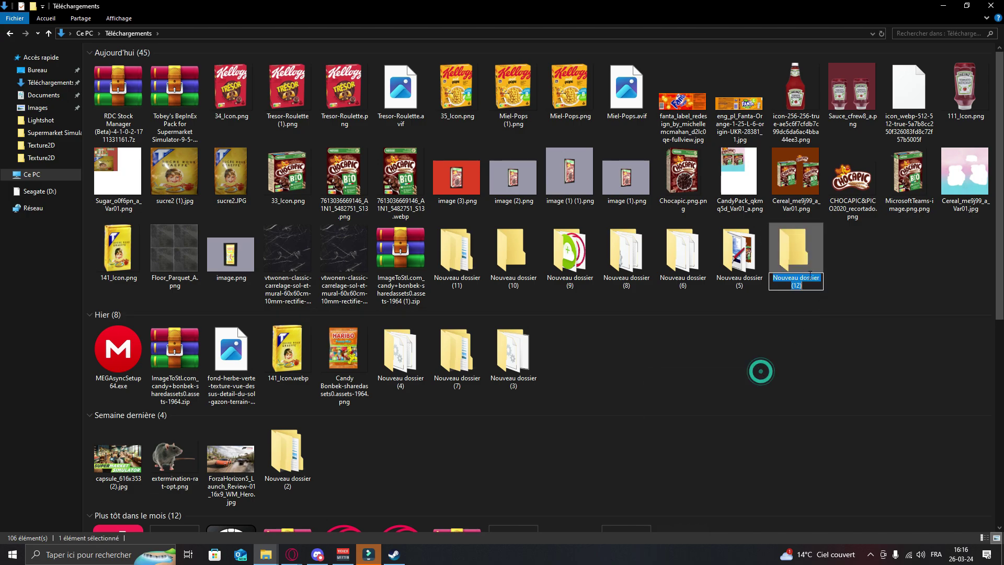
pyautogui.click(855, 274)
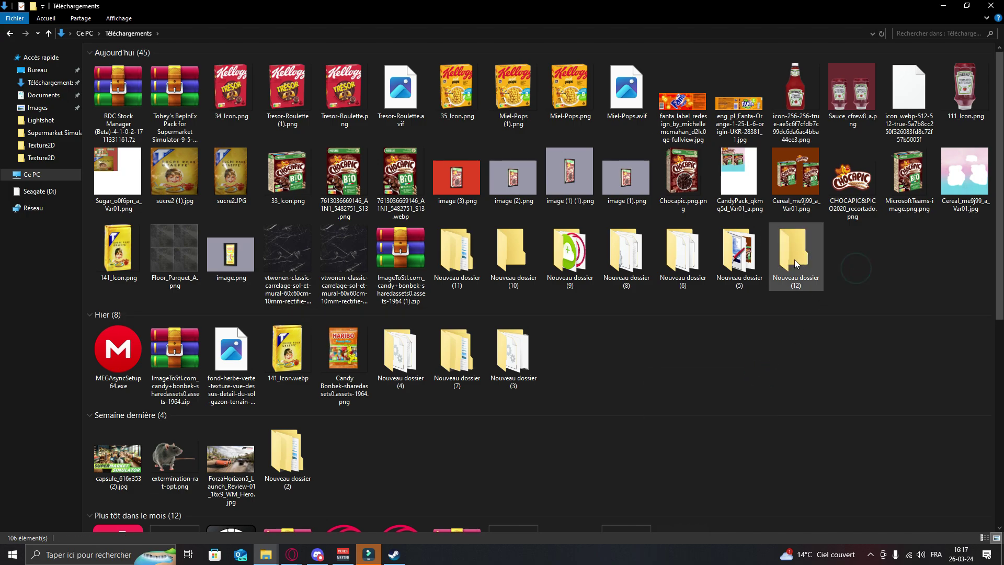
# Move the RDC Stock Manager archive into the new empty folder and open that folder
pyautogui.click(116, 101)
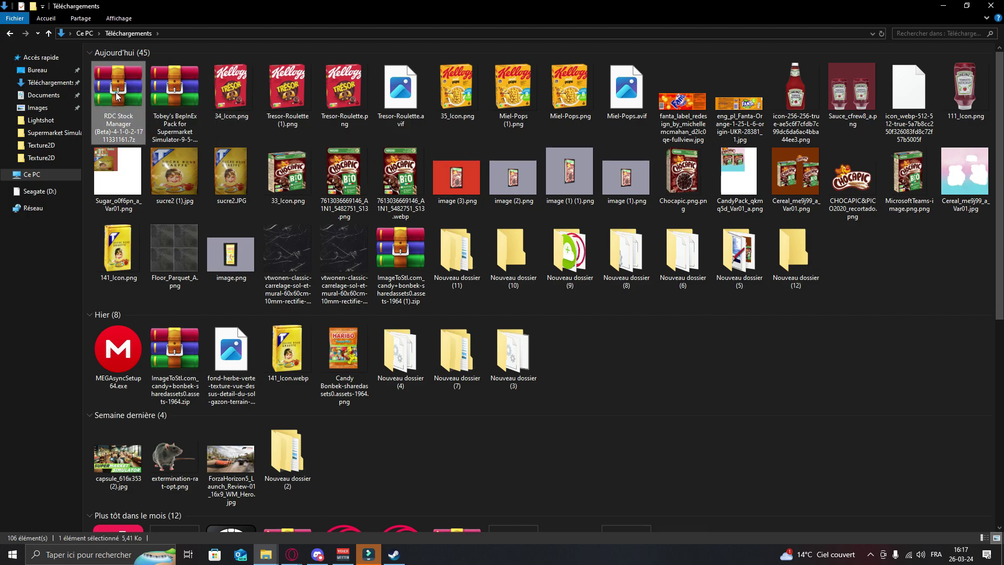
pyautogui.moveTo(116, 95); pyautogui.dragTo(798, 262)
pyautogui.doubleClick(742, 255)
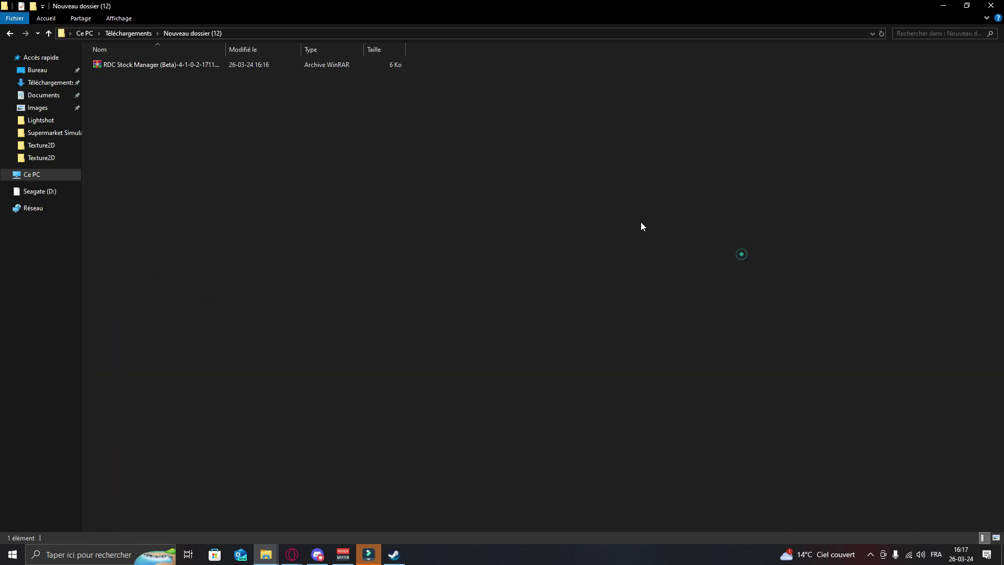
# Extract the RDC Stock Manager archive directly into the current folder
pyautogui.click(166, 67)
pyautogui.rightClick(167, 70)
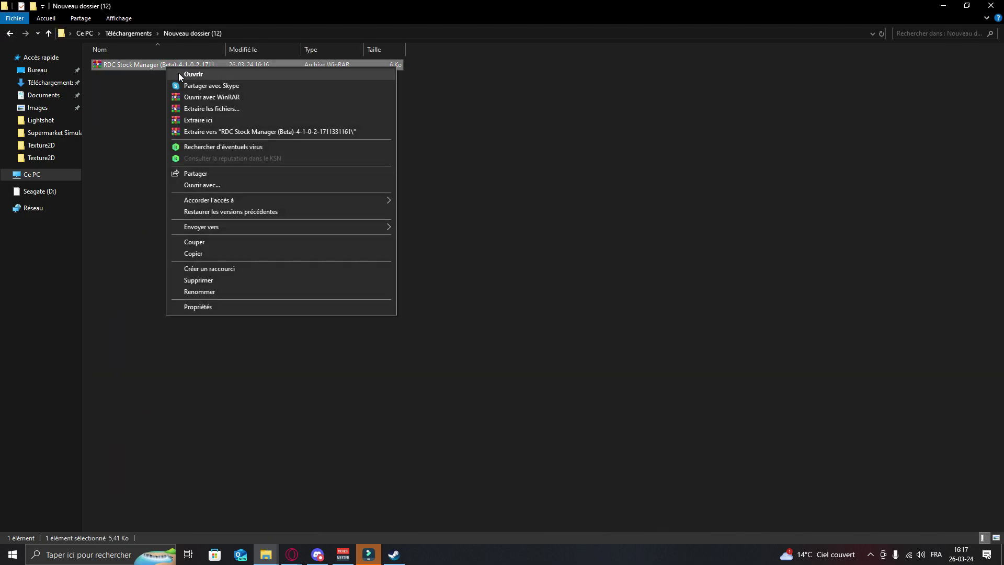
pyautogui.click(208, 113)
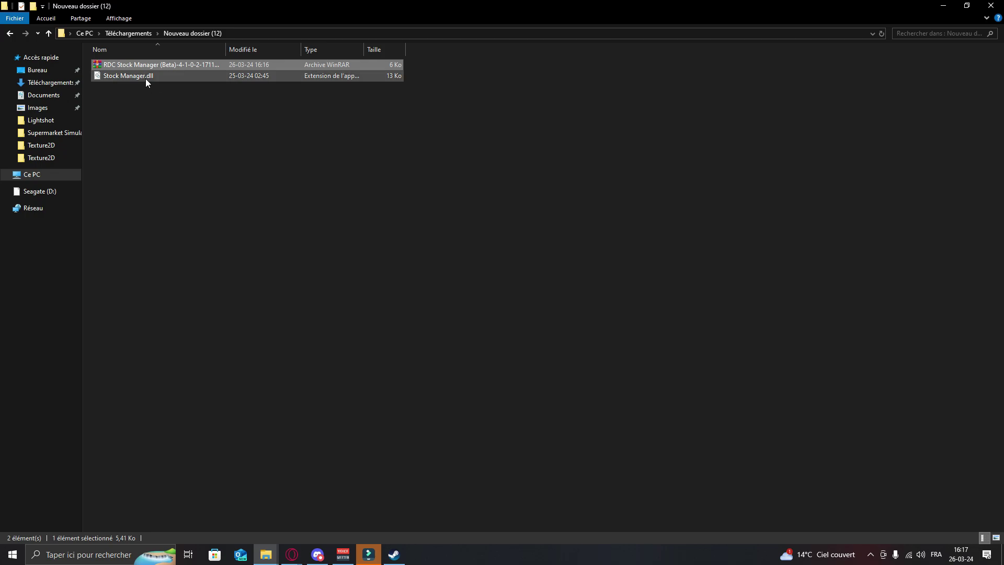
# Transfer the extracted Stock Manager.dll to the game's MLLoader\Mods folder
pyautogui.rightClick(172, 78)
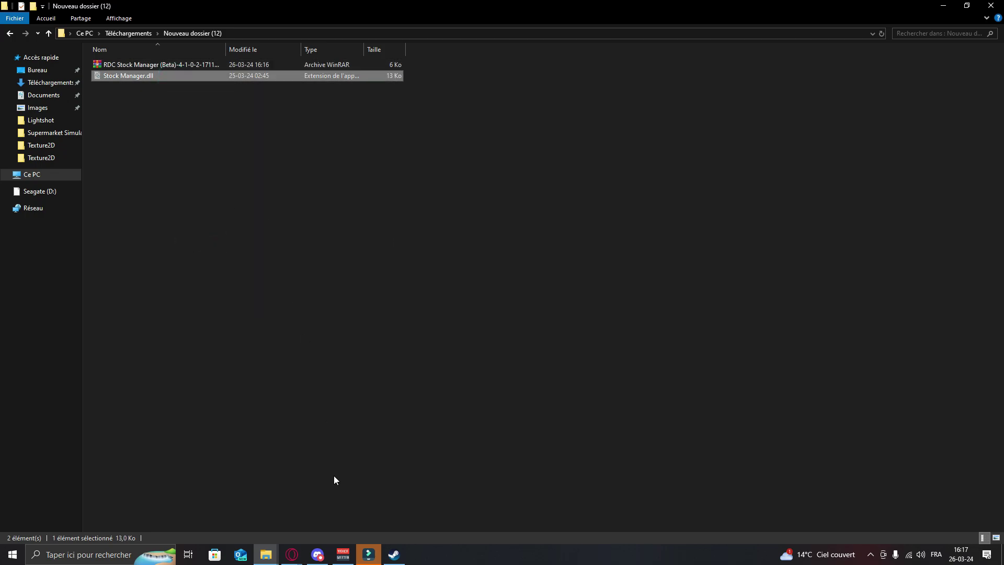
pyautogui.click(219, 499)
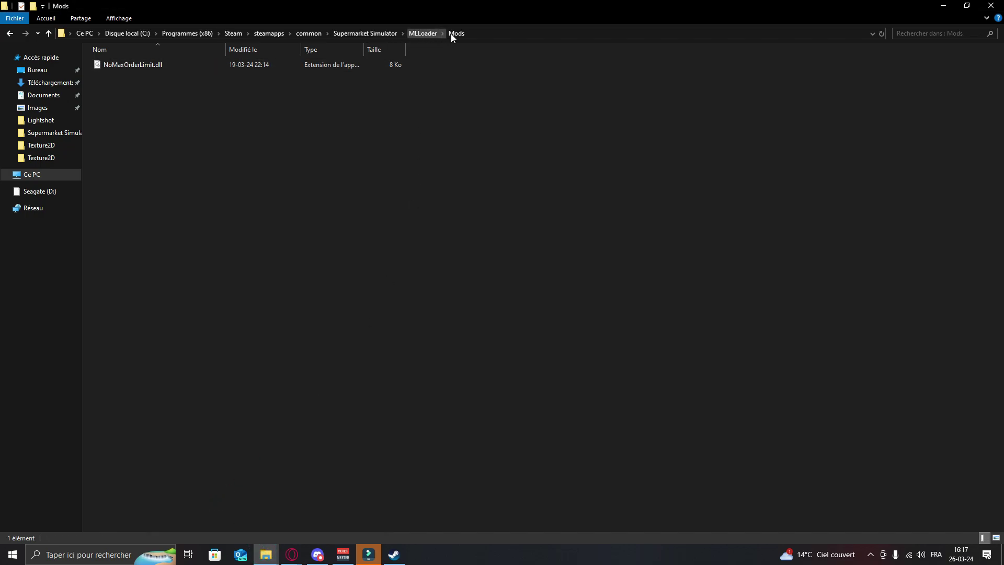
pyautogui.rightClick(314, 119)
pyautogui.click(349, 193)
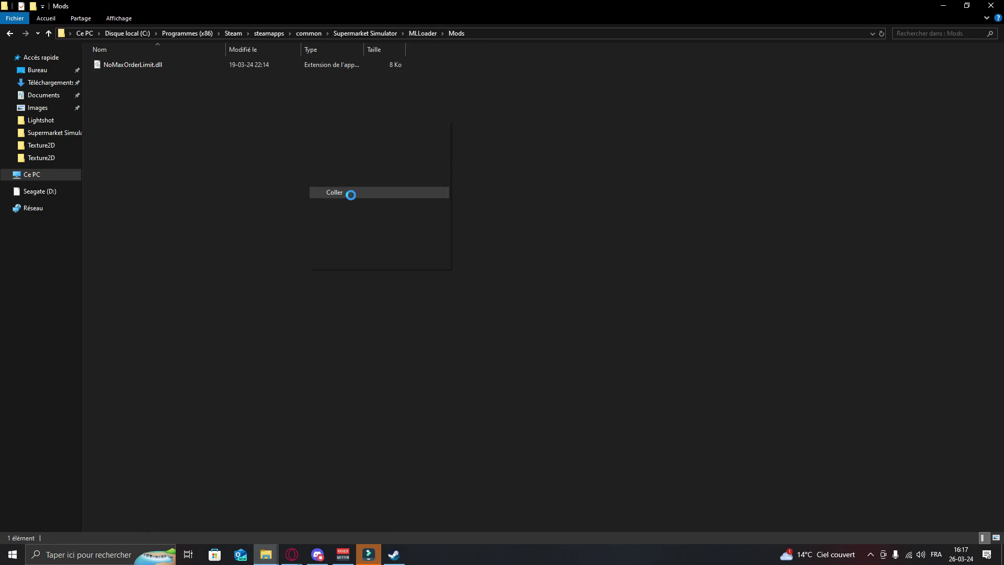
pyautogui.click(199, 138)
# Launch Supermarket Simulator from Windows search and continue the saved game
pyautogui.click(117, 558)
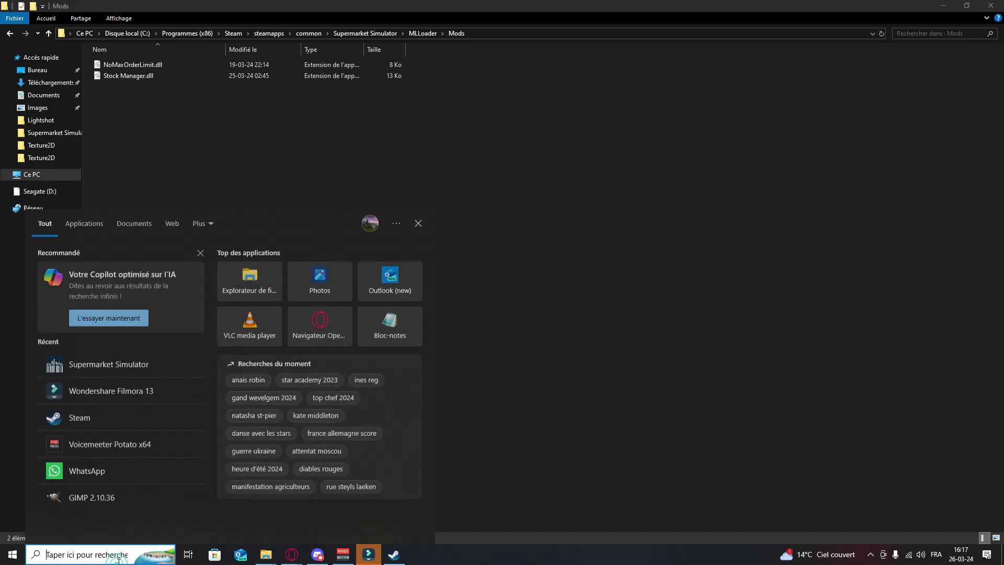
pyautogui.write('su')
pyautogui.click(120, 269)
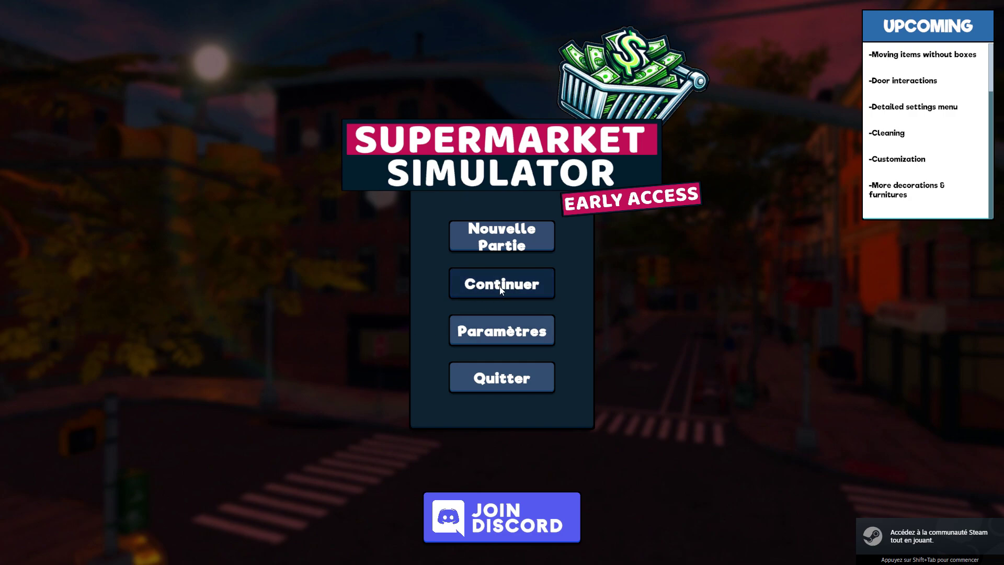
pyautogui.click(500, 287)
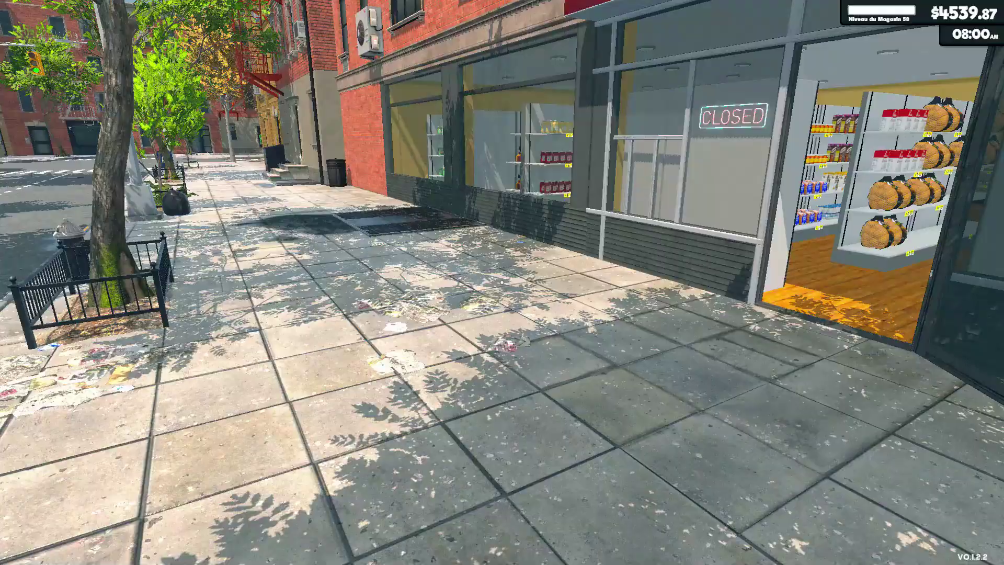
# Enter the store, check the product stock counts in the computer's Marché app, and leave the computer
pyautogui.press('w')
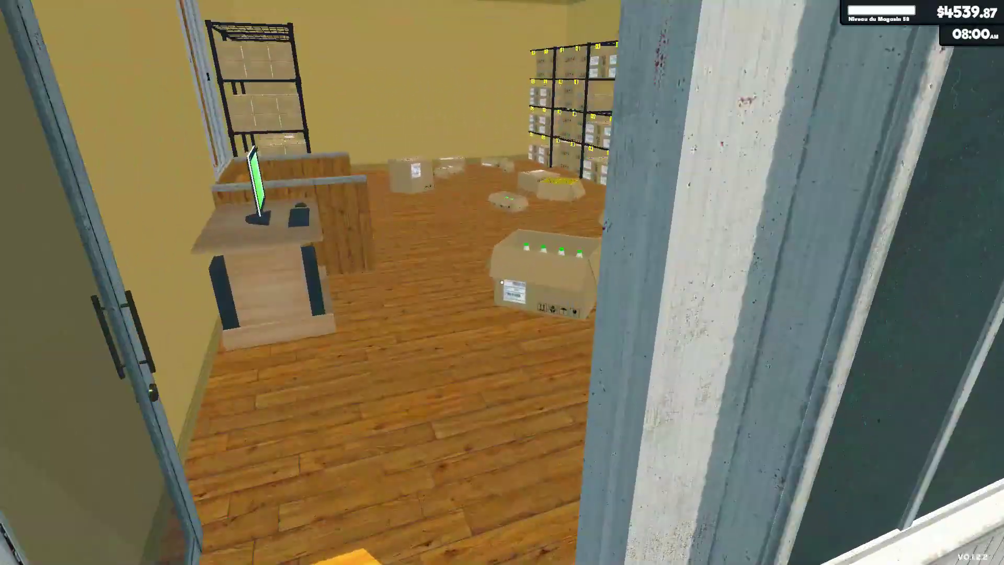
pyautogui.click(502, 283)
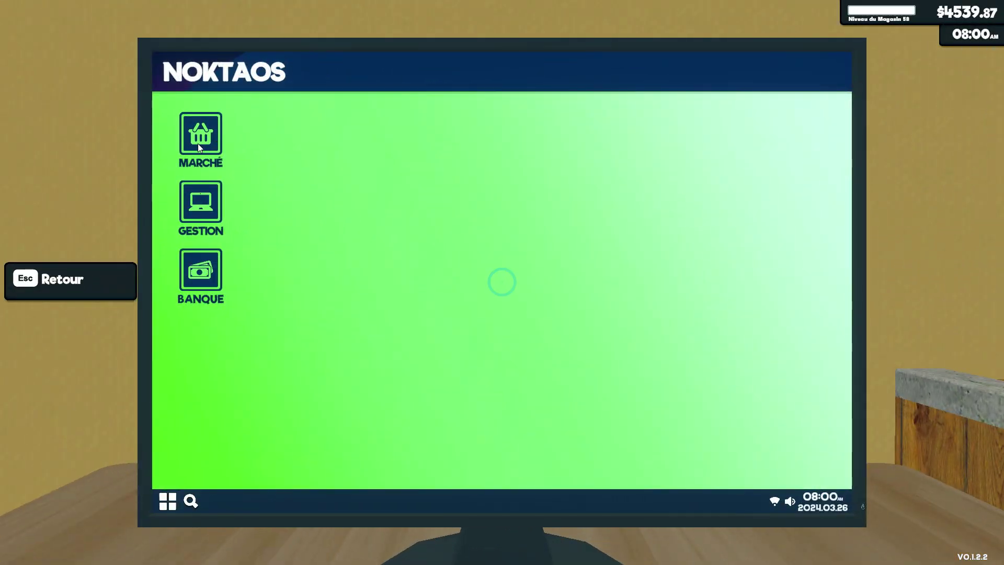
pyautogui.click(199, 142)
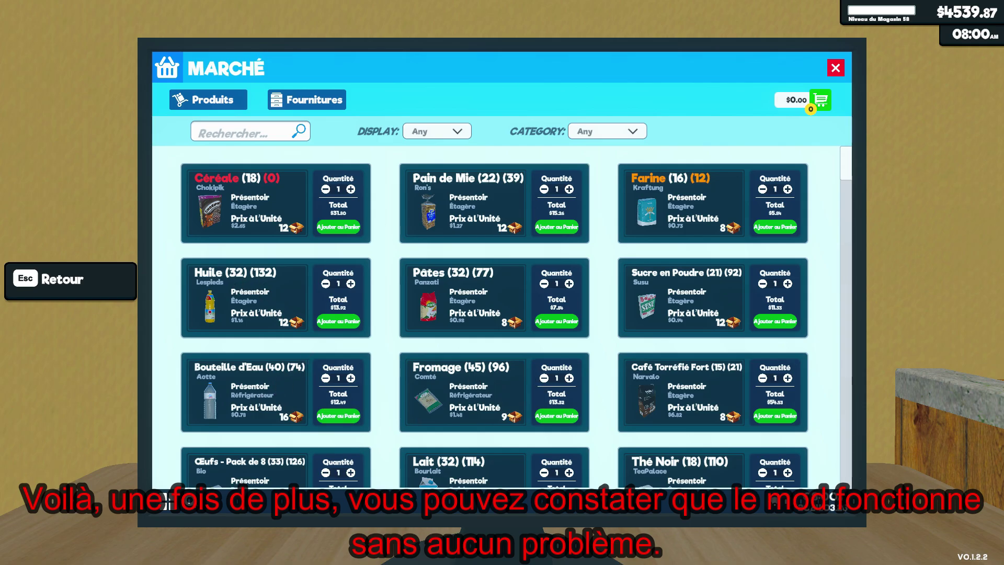
pyautogui.press('Escape')
pyautogui.press('Escape')
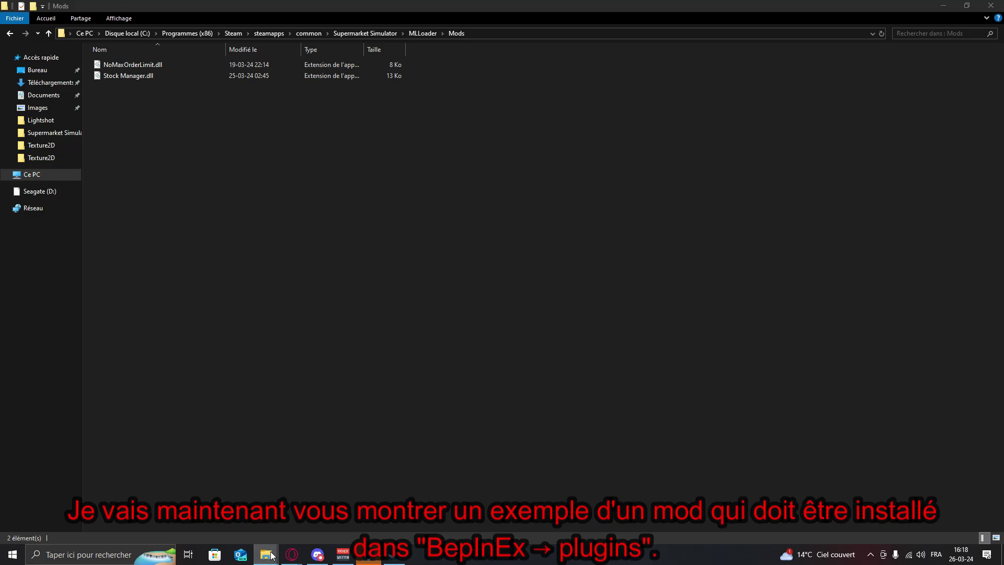
# Switch to the browser, return to the Supermarket Simulator mod list on Nexus Mods and dismiss the page translation
pyautogui.moveTo(269, 552)
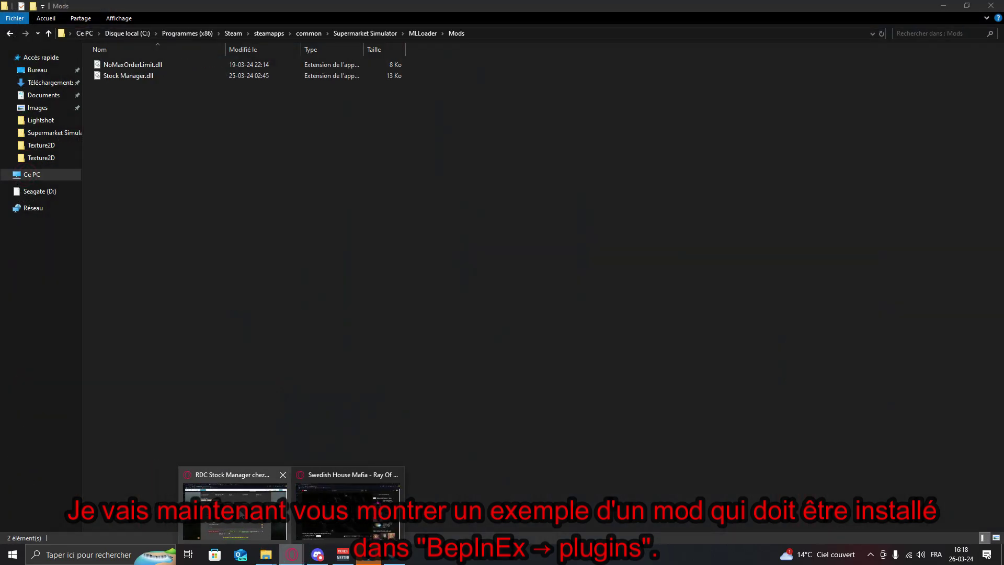
pyautogui.click(241, 510)
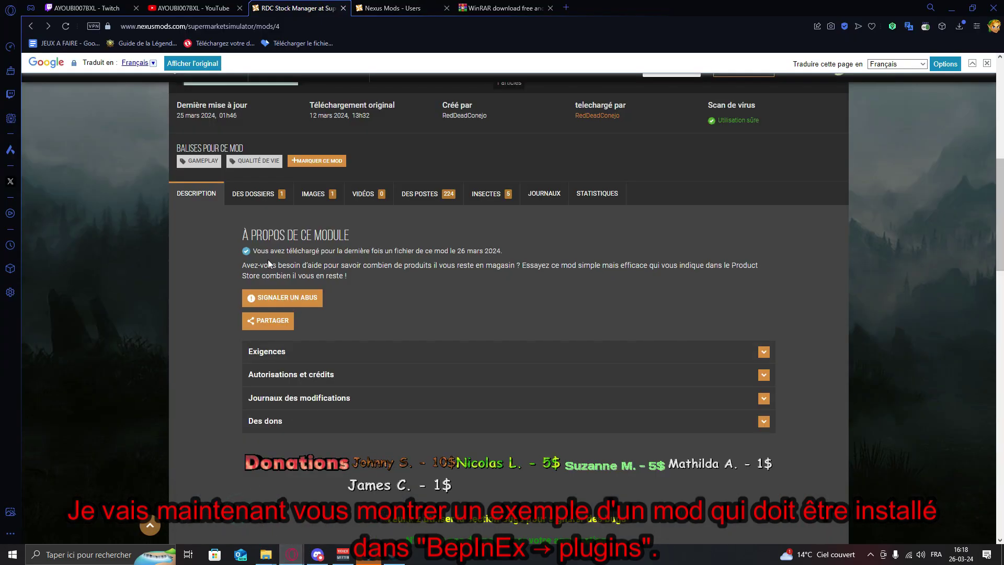
pyautogui.scroll(4, 265, 205)
pyautogui.click(320, 203)
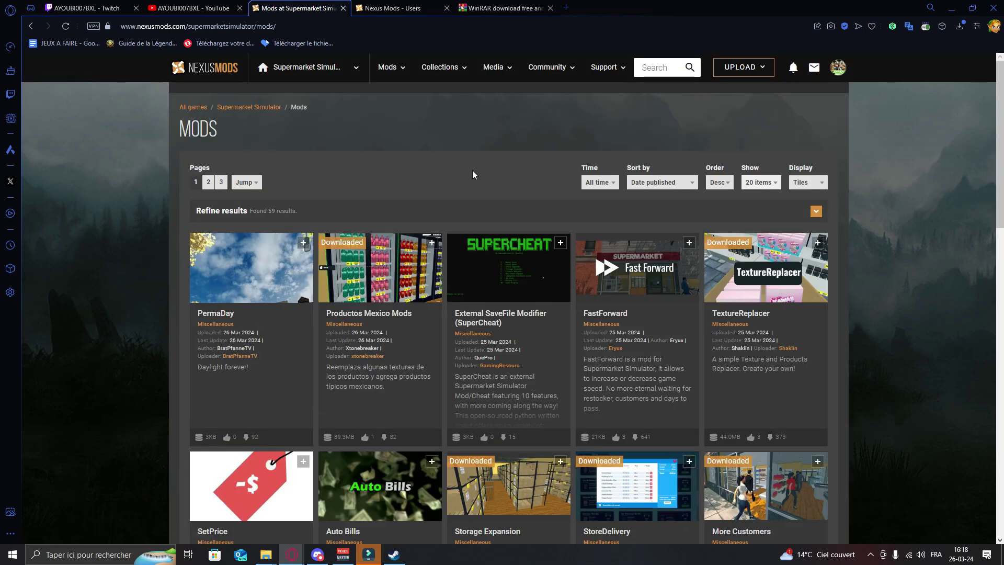
pyautogui.scroll(-2, 518, 265)
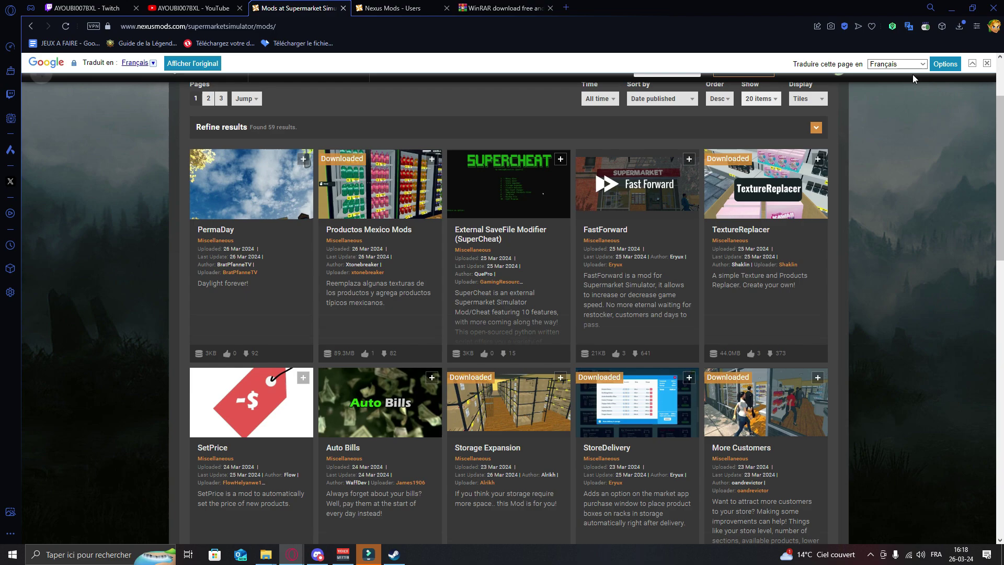
pyautogui.click(987, 64)
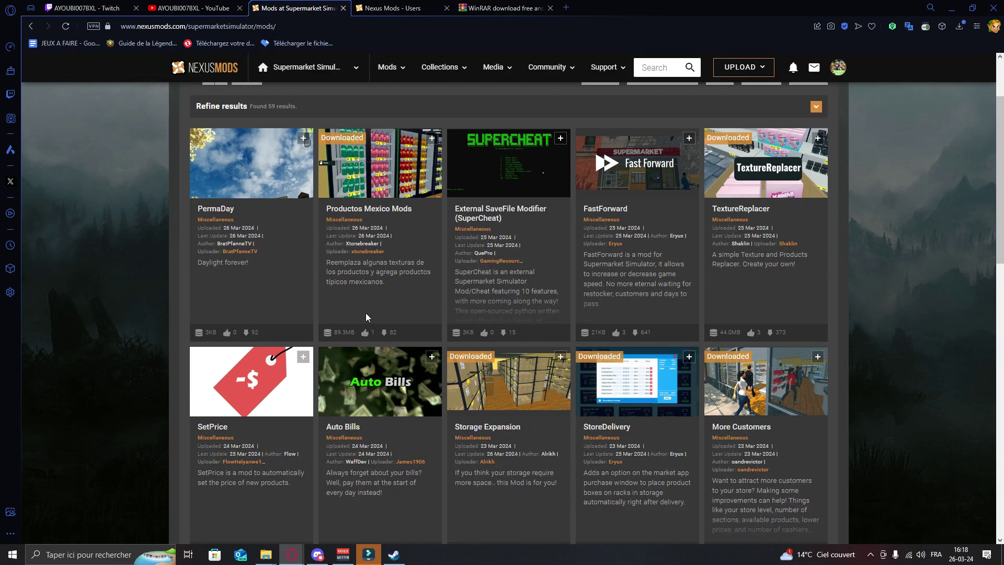
# Find the StoreDelivery mod in the list and open its page
pyautogui.scroll(-1, 377, 316)
pyautogui.scroll(-2, 545, 387)
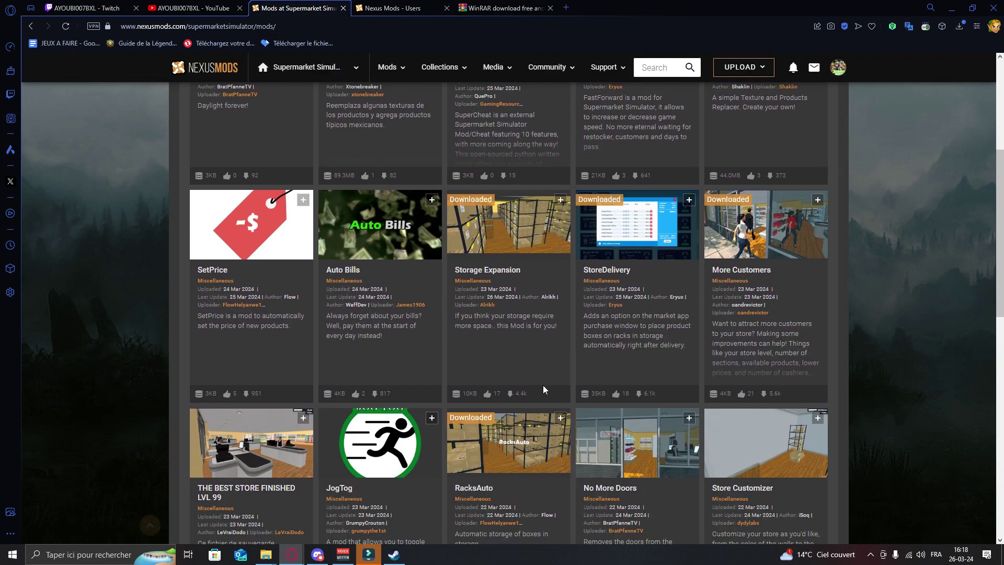
pyautogui.click(645, 252)
# Examine the StoreDelivery page for how the mod works, its requirements, and its installation and configuration instructions
pyautogui.scroll(-8, 316, 414)
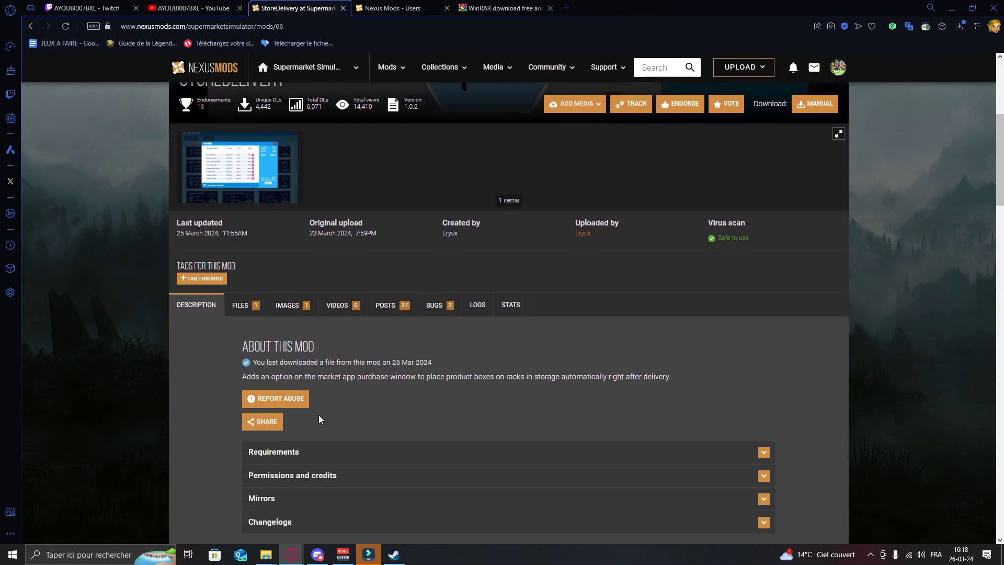
pyautogui.scroll(-9, 463, 448)
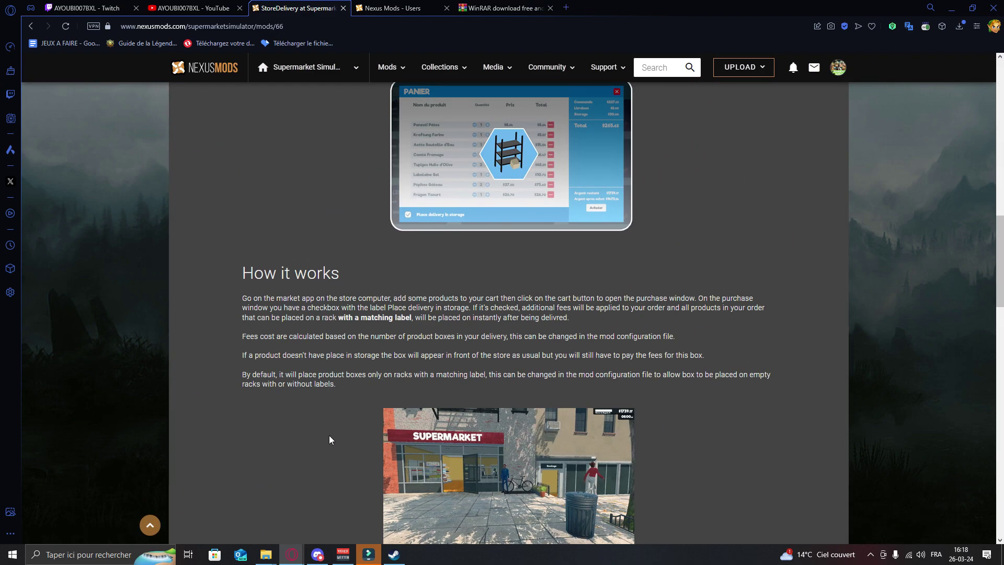
pyautogui.scroll(-4, 305, 342)
pyautogui.scroll(-2, 258, 376)
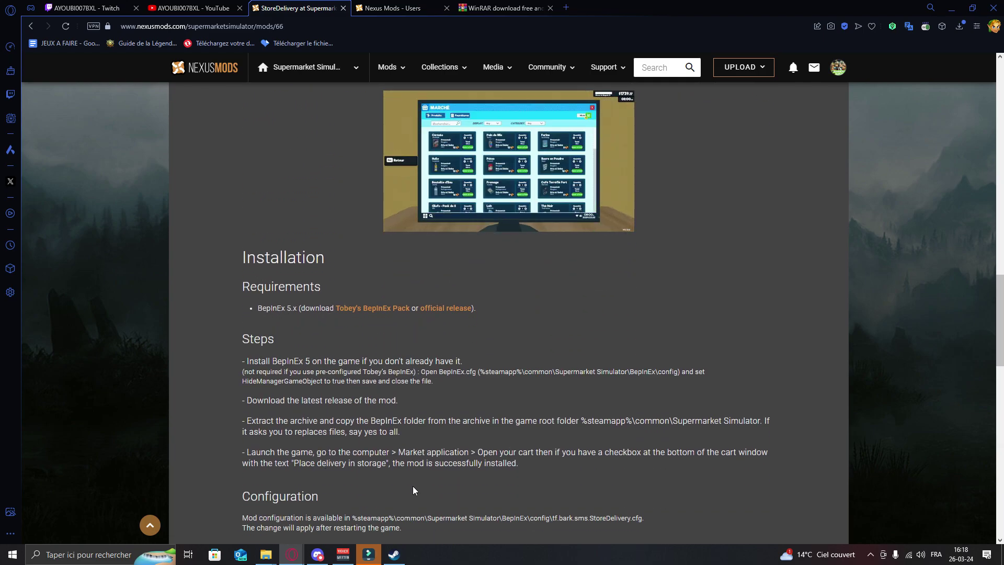
pyautogui.scroll(-7, 679, 429)
pyautogui.scroll(4, 664, 441)
pyautogui.scroll(15, 733, 444)
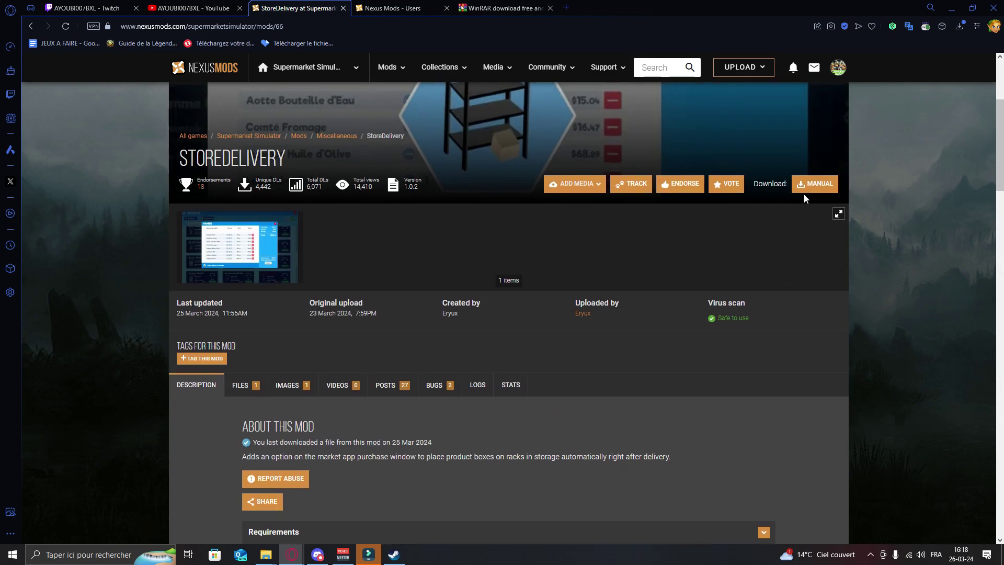
# Download the StoreDelivery 1.0.2 archive manually using the free slow download
pyautogui.click(809, 193)
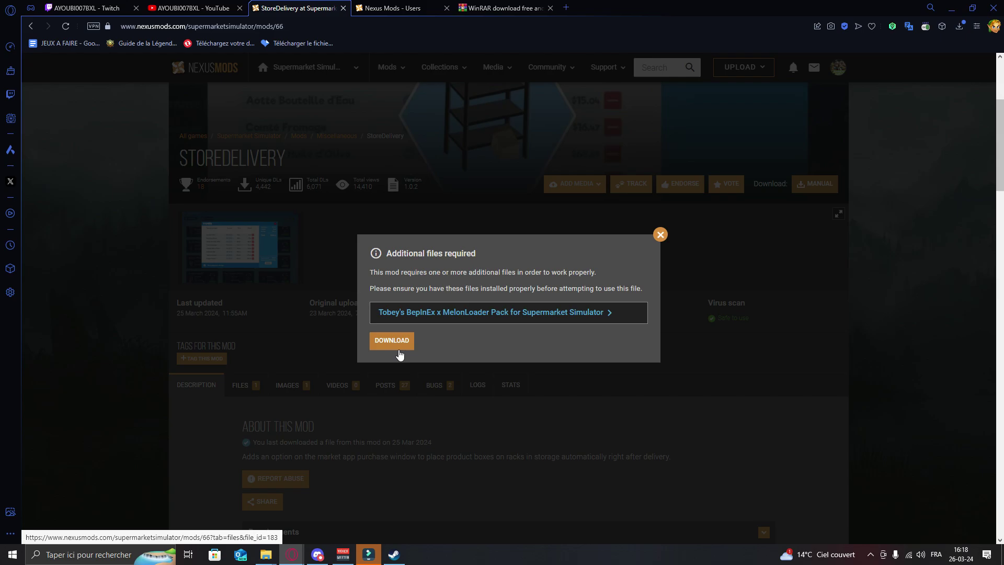
pyautogui.click(402, 343)
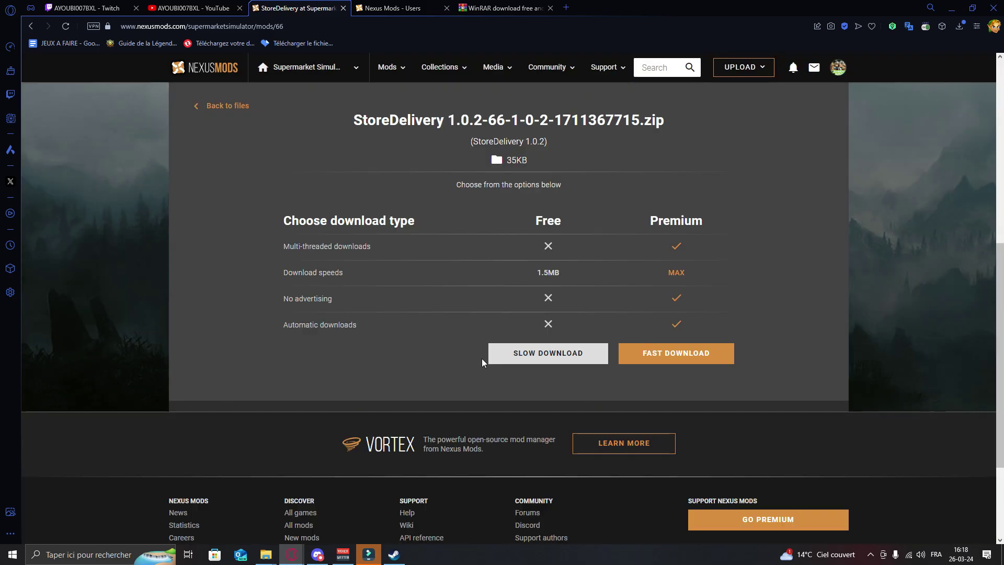
pyautogui.click(533, 354)
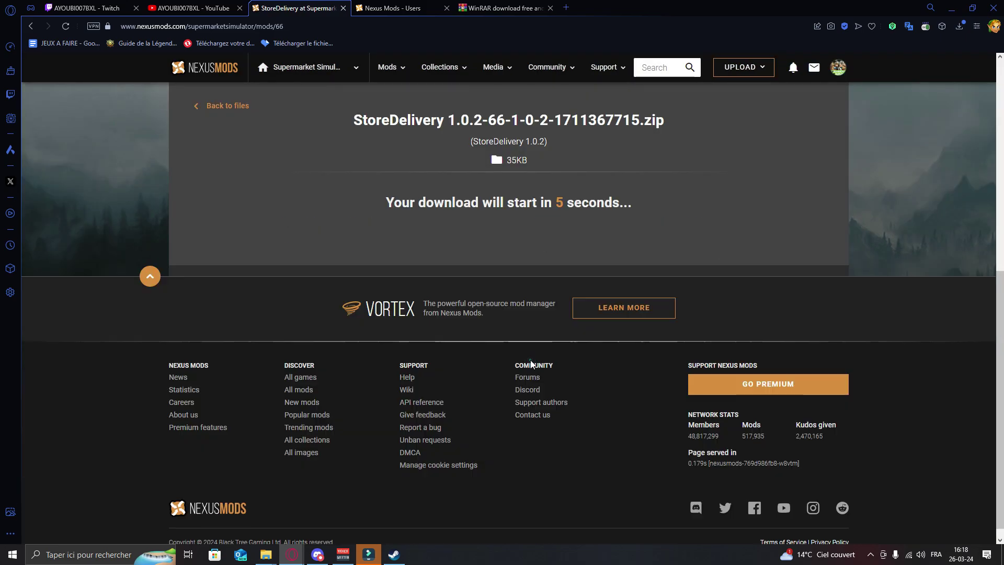
pyautogui.scroll(1, 500, 268)
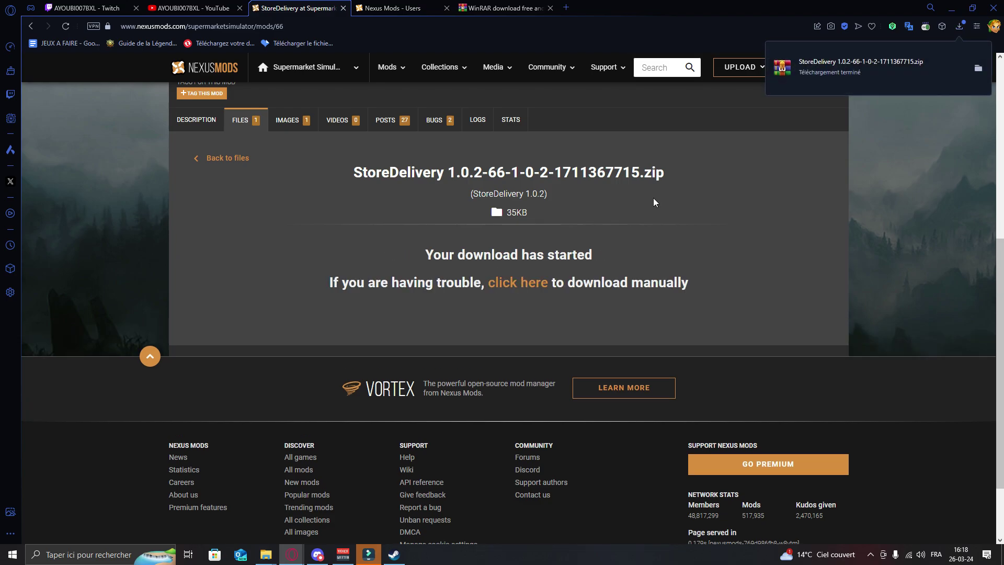
# Switch to File Explorer and create another new folder in Téléchargements, keeping the default name
pyautogui.moveTo(266, 555)
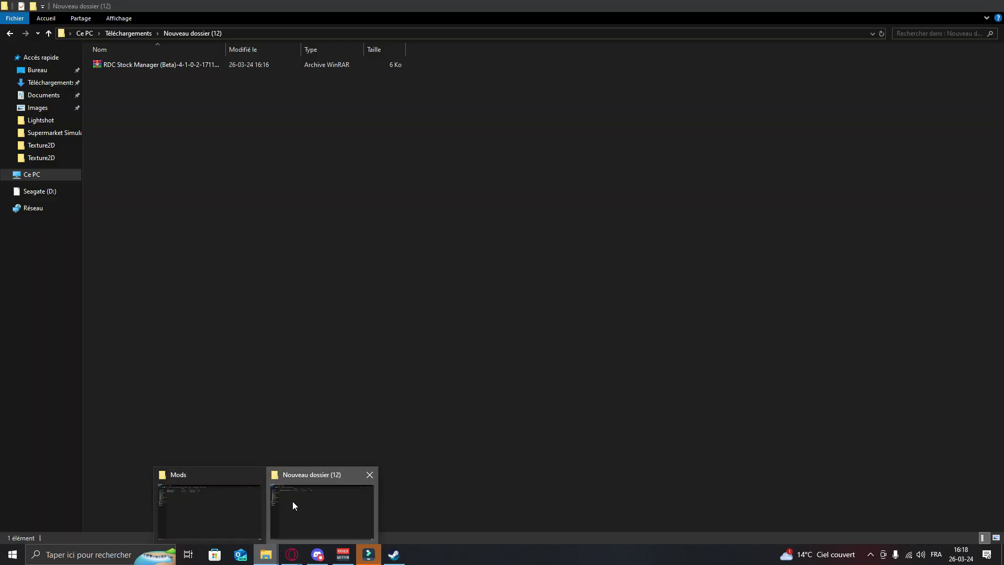
pyautogui.click(293, 501)
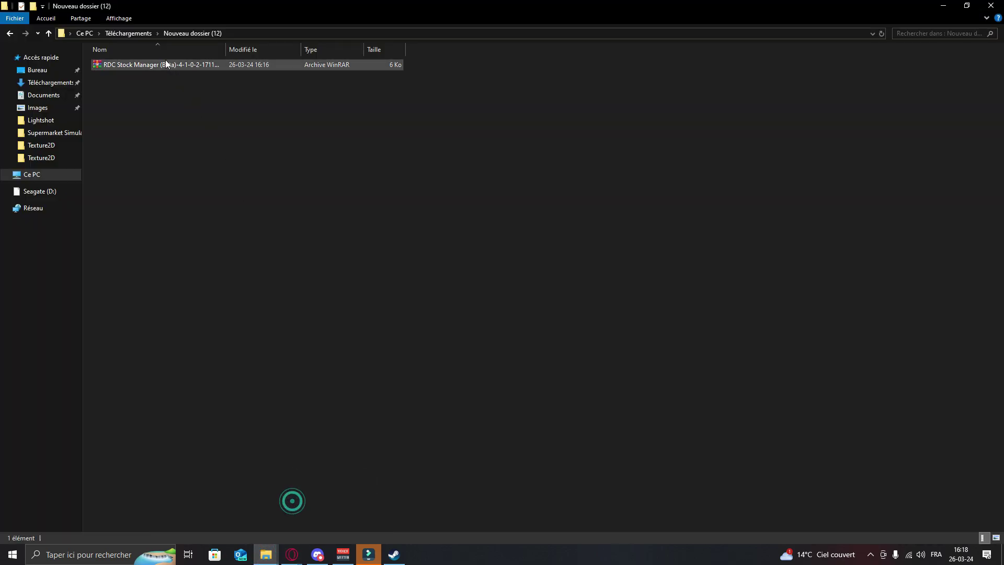
pyautogui.click(136, 32)
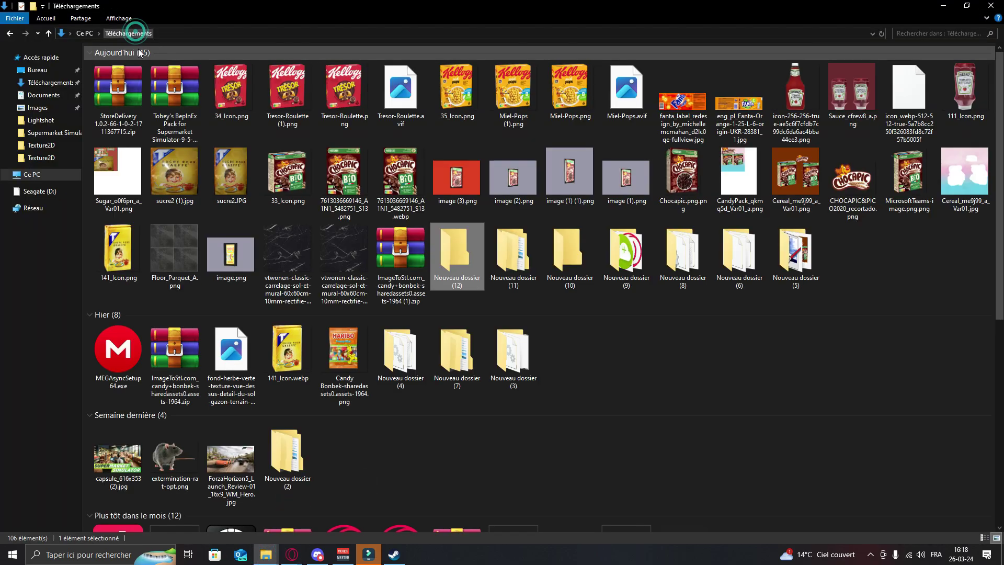
pyautogui.rightClick(849, 256)
pyautogui.moveTo(948, 390)
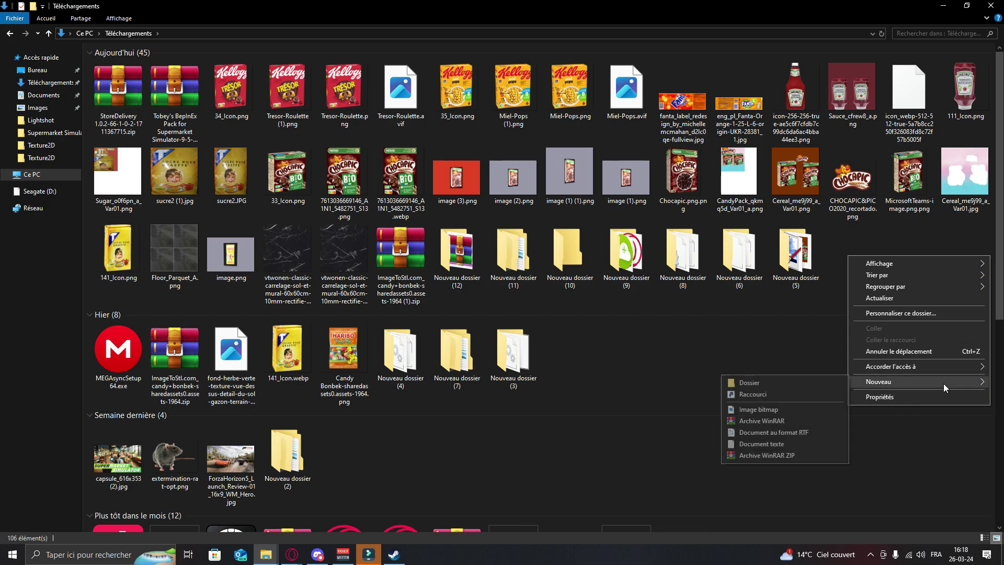
pyautogui.click(824, 382)
pyautogui.click(909, 255)
# Move the StoreDelivery archive into the new empty folder and open that folder
pyautogui.click(120, 102)
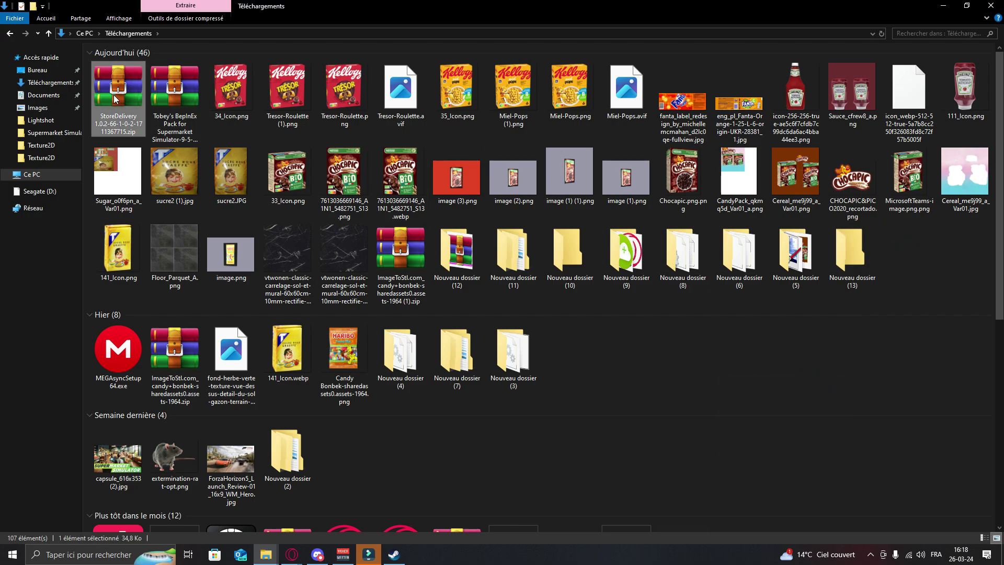
pyautogui.moveTo(120, 102); pyautogui.dragTo(850, 259)
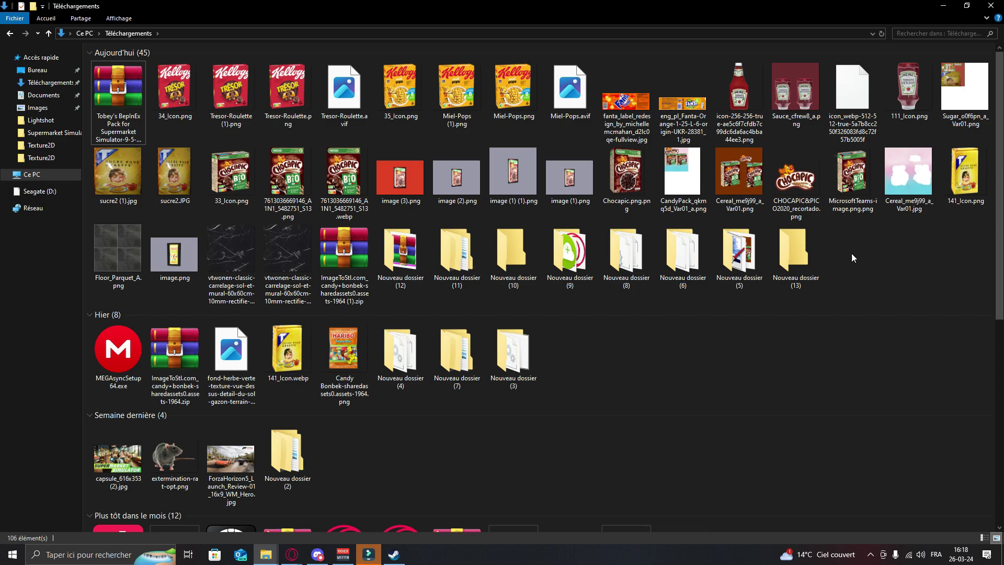
pyautogui.doubleClick(804, 256)
# Extract the StoreDelivery archive into the current folder and open the extracted StoreDelivery-1.0.2 folder
pyautogui.rightClick(162, 64)
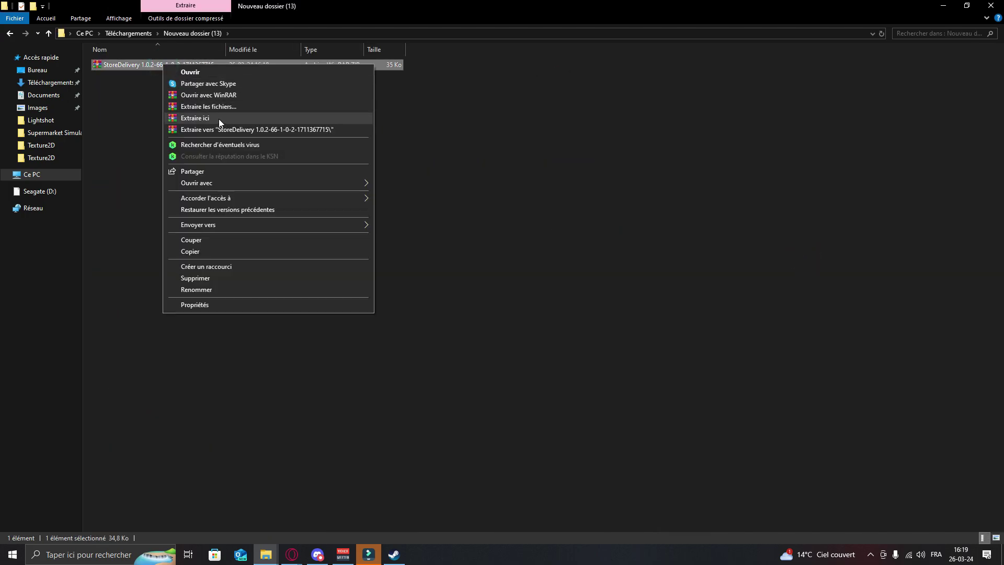
pyautogui.click(218, 118)
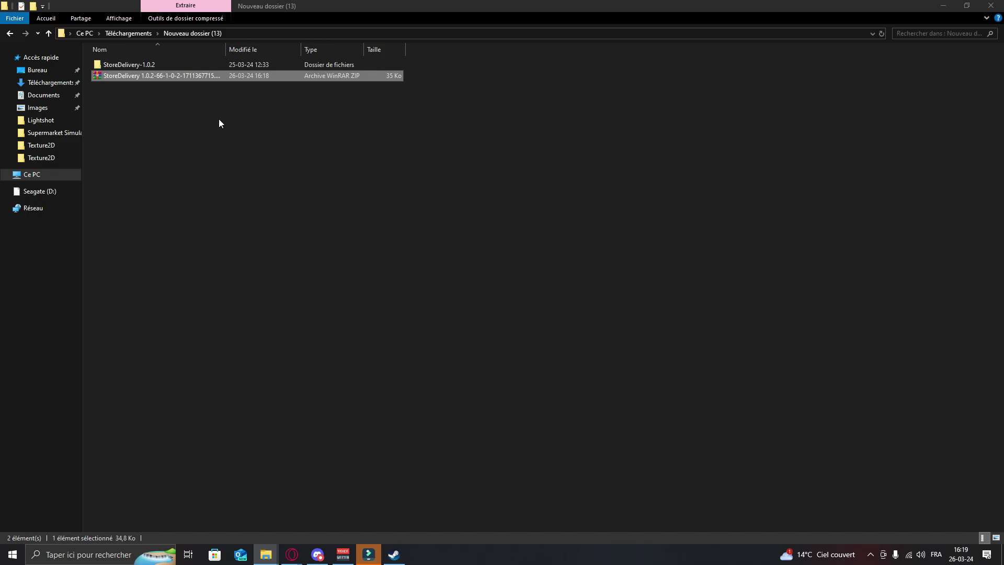
pyautogui.doubleClick(131, 65)
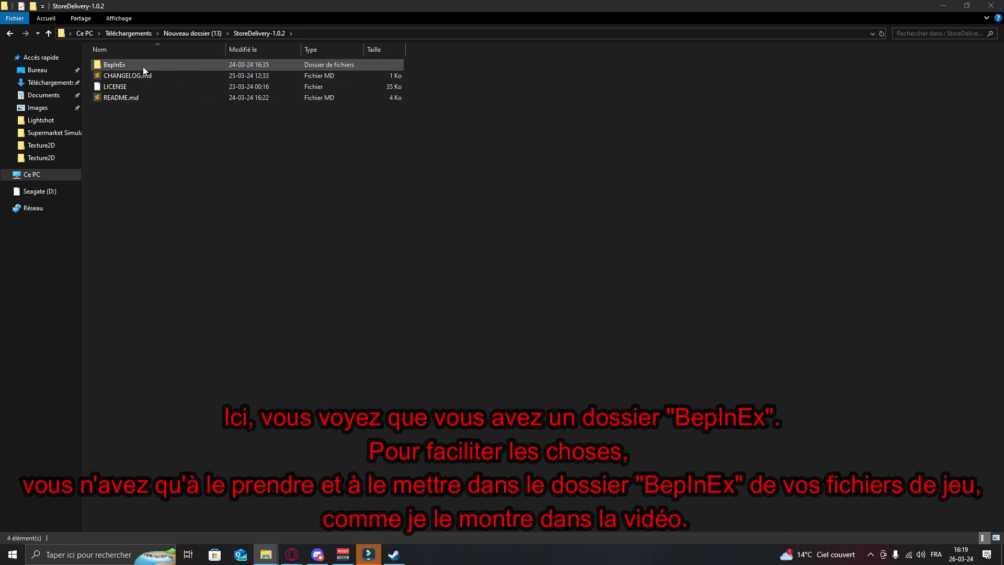
# Inspect the config and plugins folders inside the extracted BepInEx folder, and return to the StoreDelivery-1.0.2 folder
pyautogui.doubleClick(149, 64)
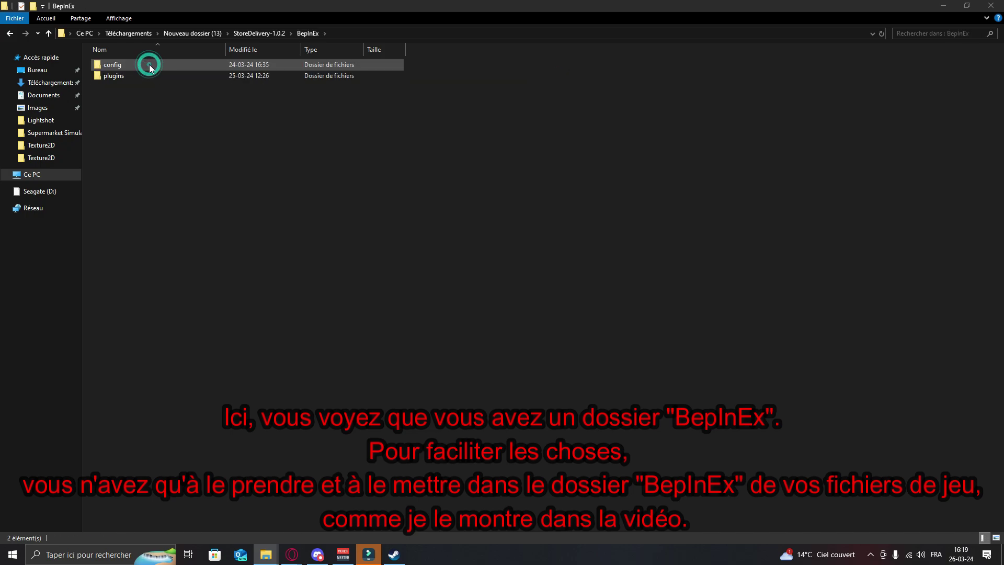
pyautogui.doubleClick(162, 67)
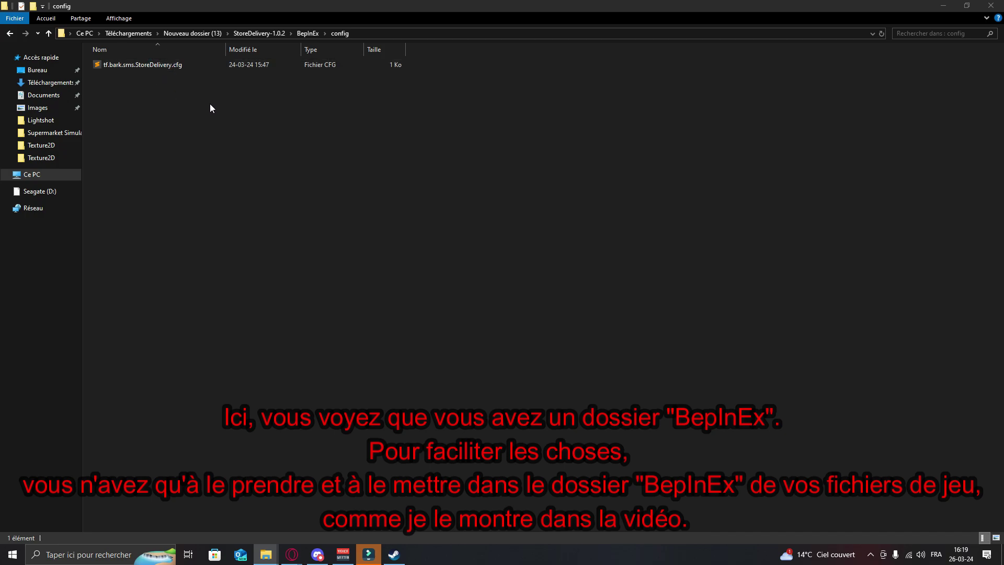
pyautogui.press('BackSpace')
pyautogui.doubleClick(160, 77)
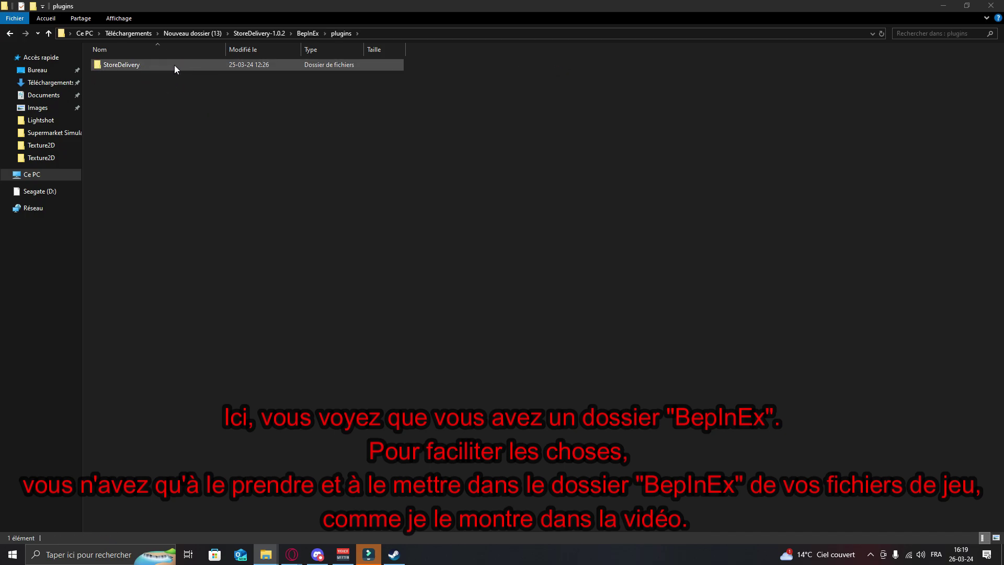
pyautogui.doubleClick(177, 65)
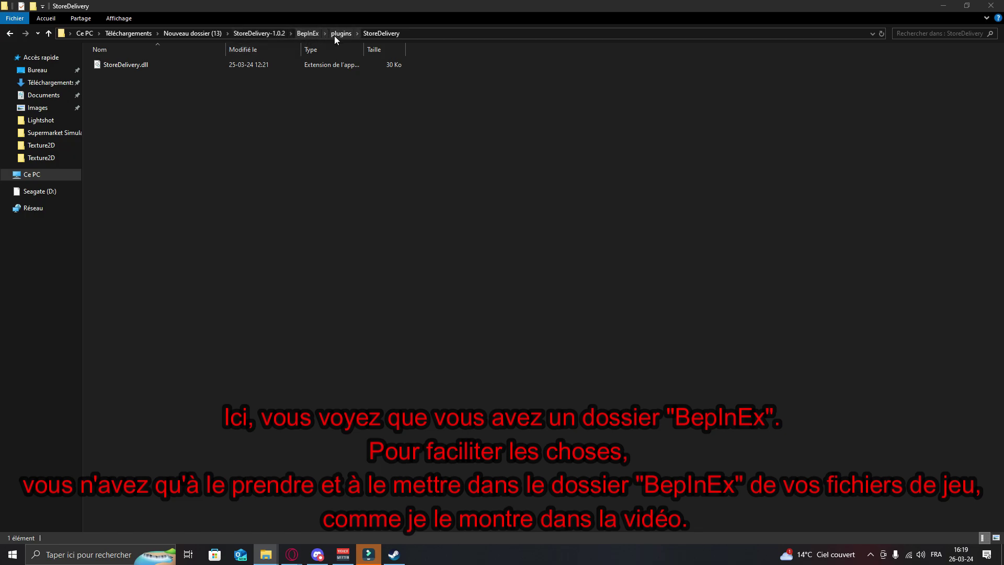
pyautogui.click(271, 33)
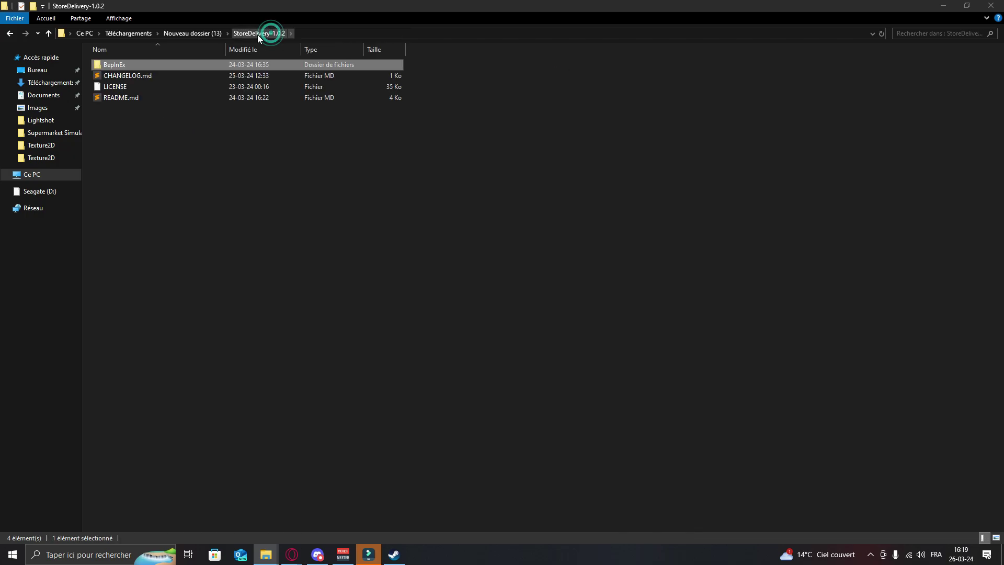
# Copy the BepInEx folder from StoreDelivery-1.0.2 and paste it into the game's Supermarket Simulator folder
pyautogui.rightClick(157, 65)
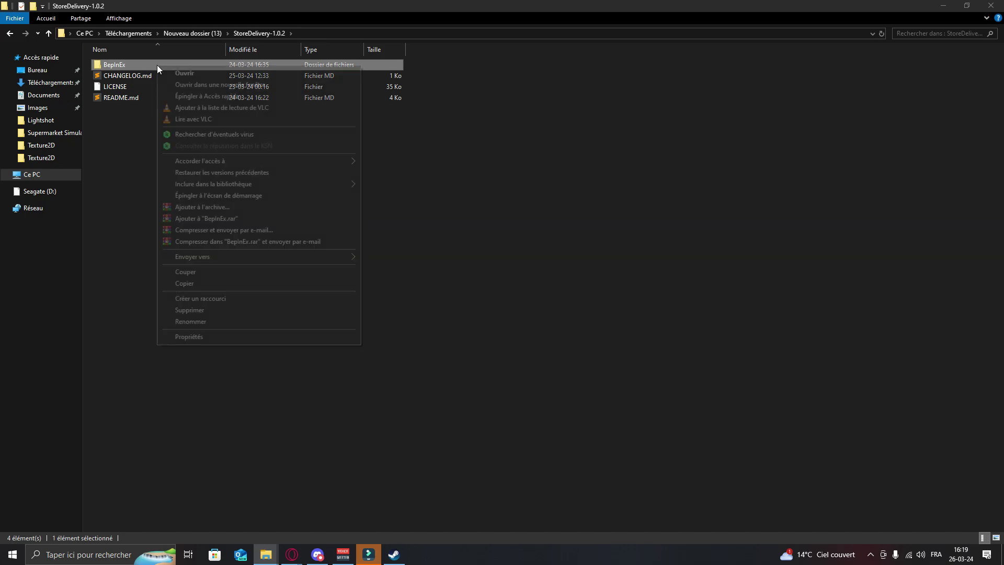
pyautogui.click(218, 283)
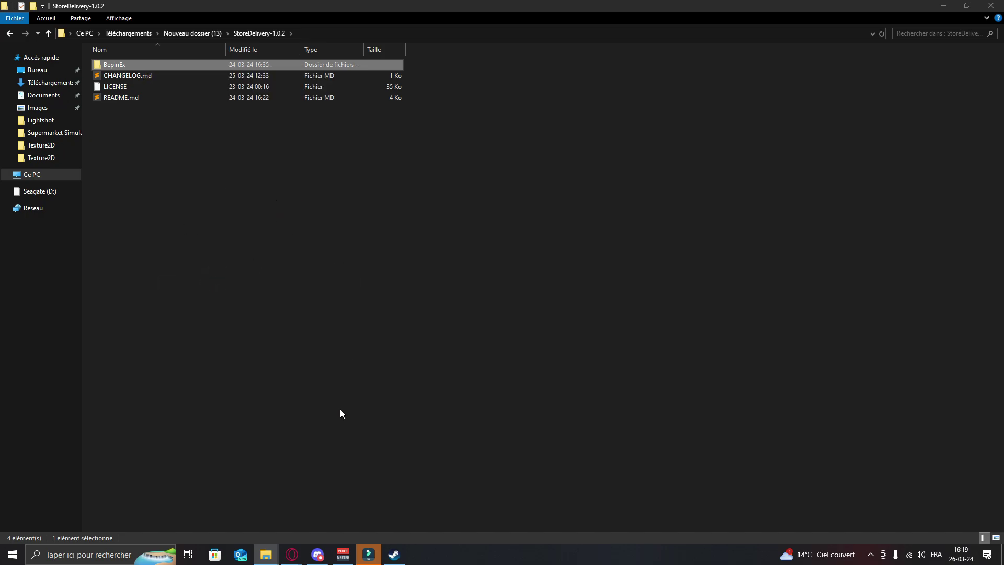
pyautogui.click(271, 554)
pyautogui.click(205, 514)
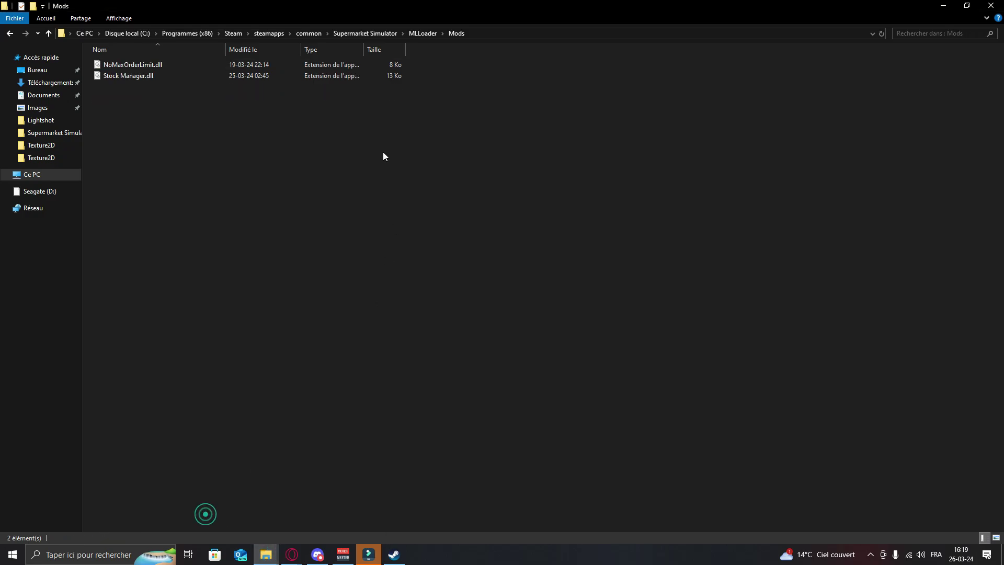
pyautogui.click(366, 32)
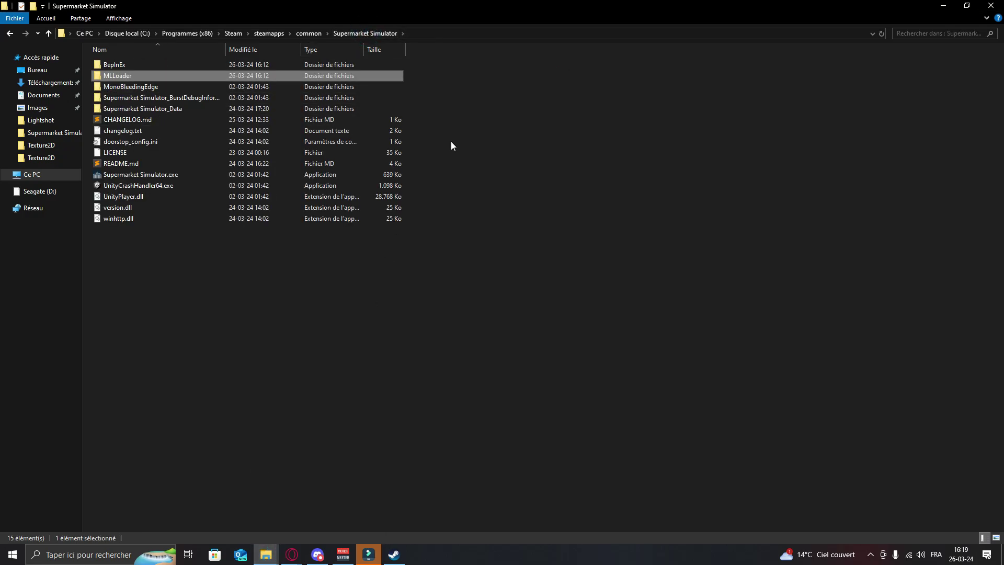
pyautogui.click(536, 135)
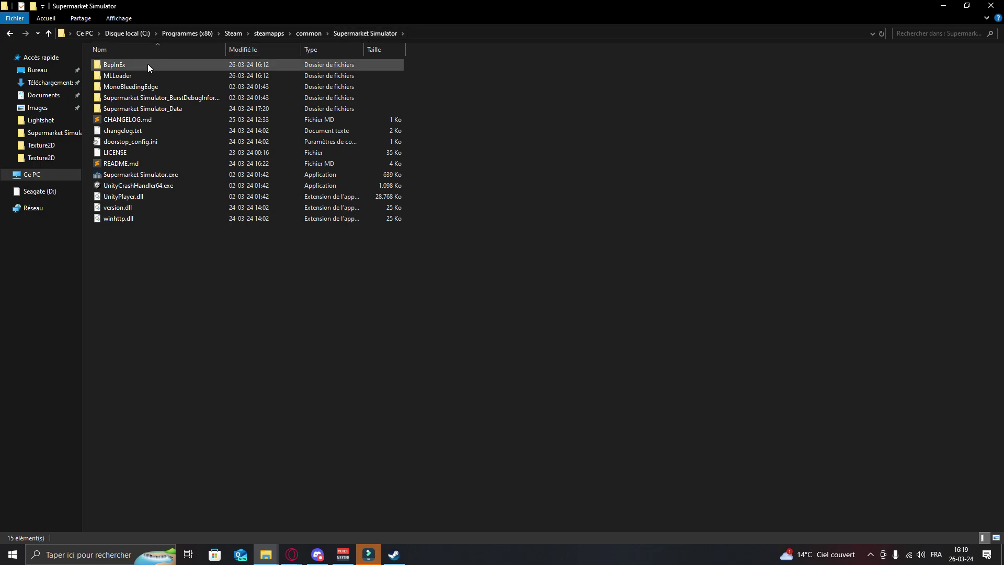
pyautogui.rightClick(469, 104)
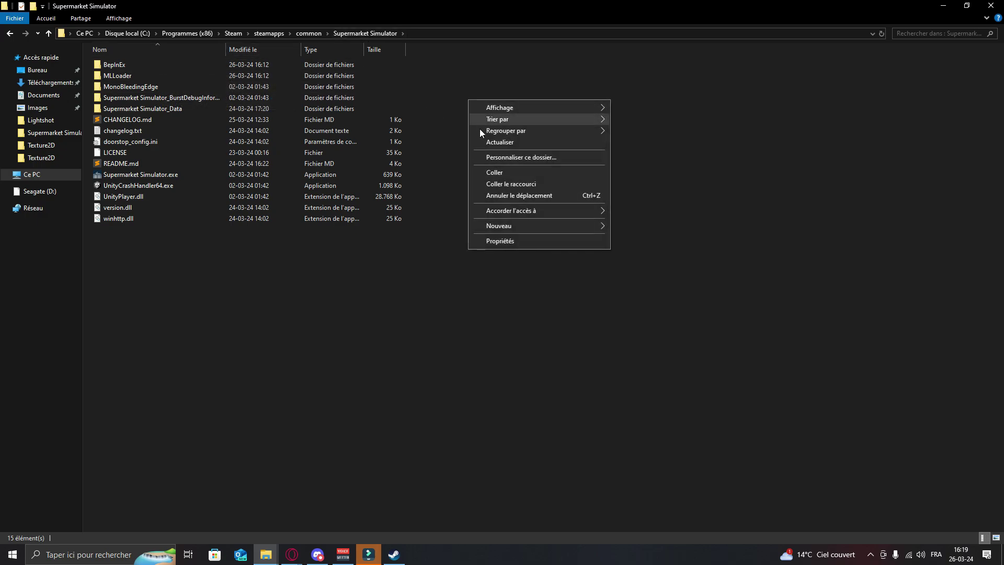
pyautogui.click(497, 172)
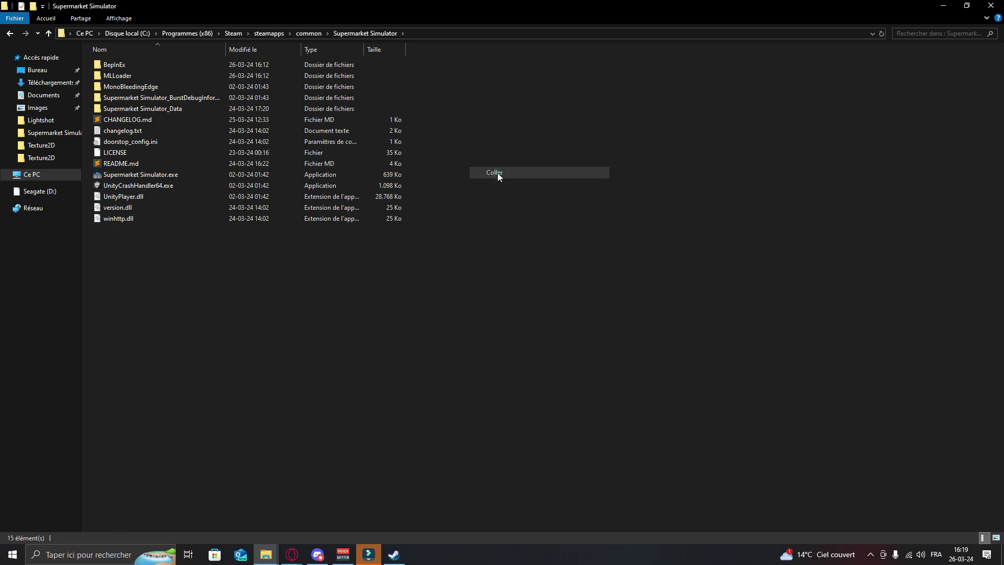
# Check the StoreDelivery folder inside the game's BepInEx plugins folder
pyautogui.doubleClick(143, 66)
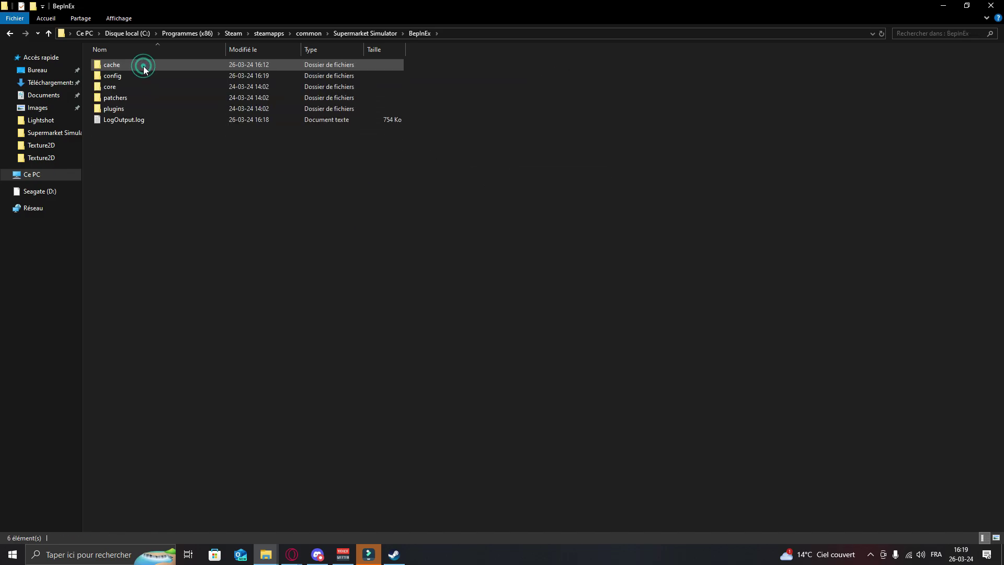
pyautogui.doubleClick(137, 110)
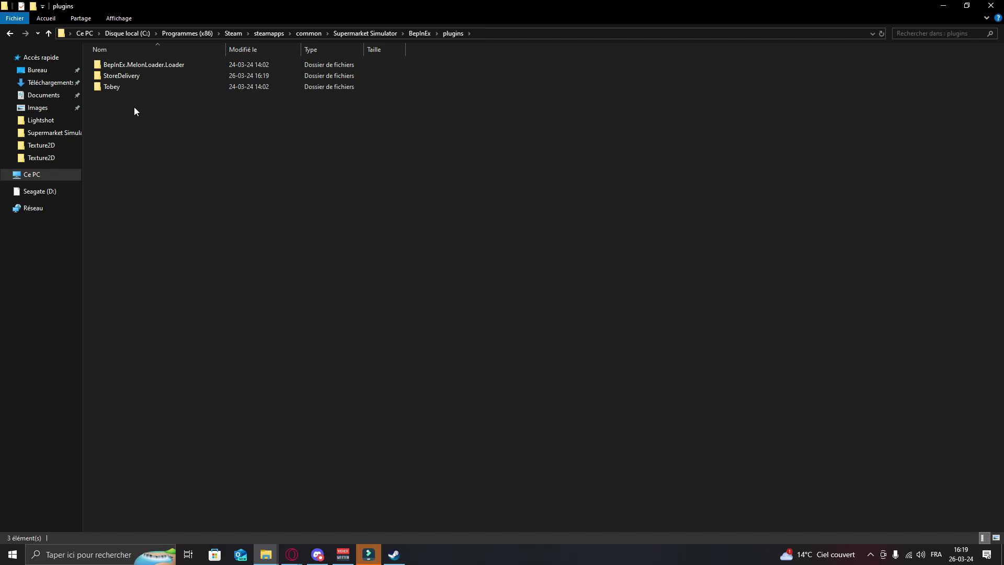
pyautogui.doubleClick(158, 76)
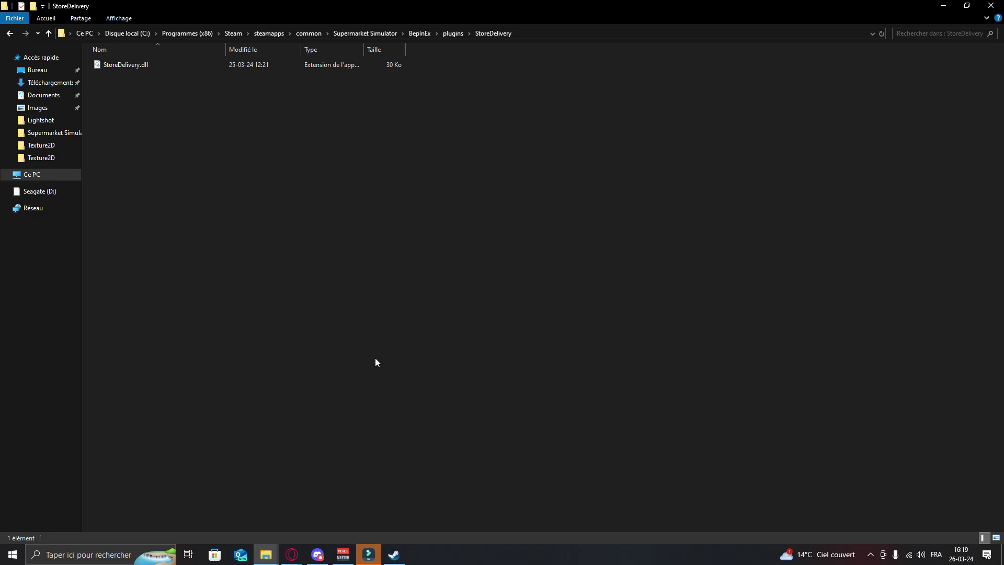
# Launch Supermarket Simulator from the Windows search and continue the saved game
pyautogui.click(79, 555)
pyautogui.write('su')
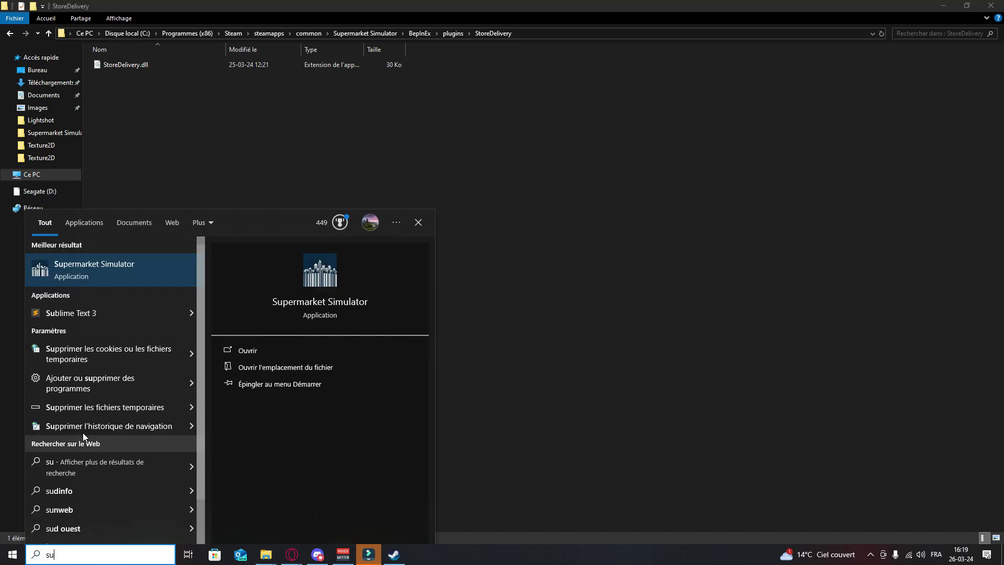
pyautogui.click(109, 276)
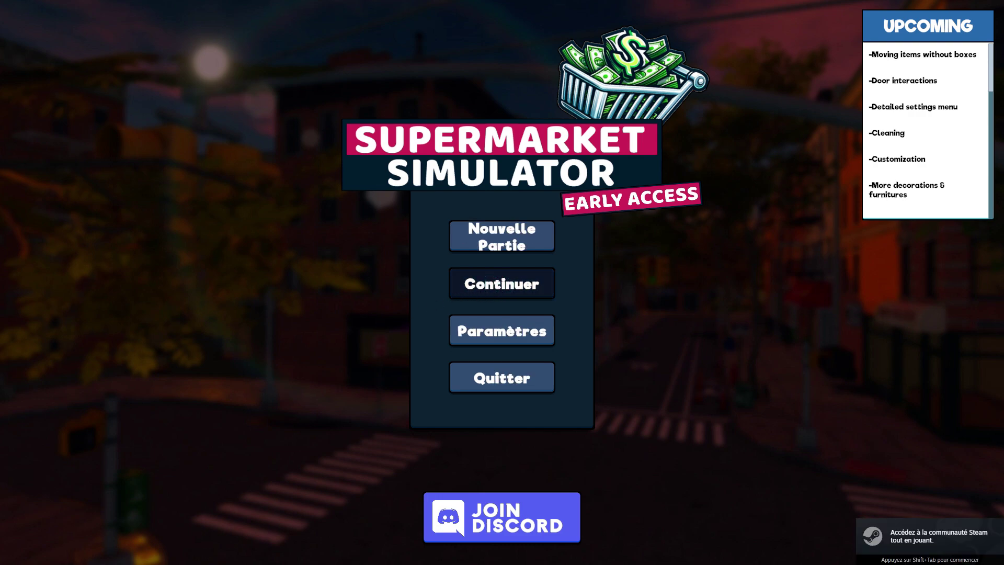
pyautogui.click(502, 283)
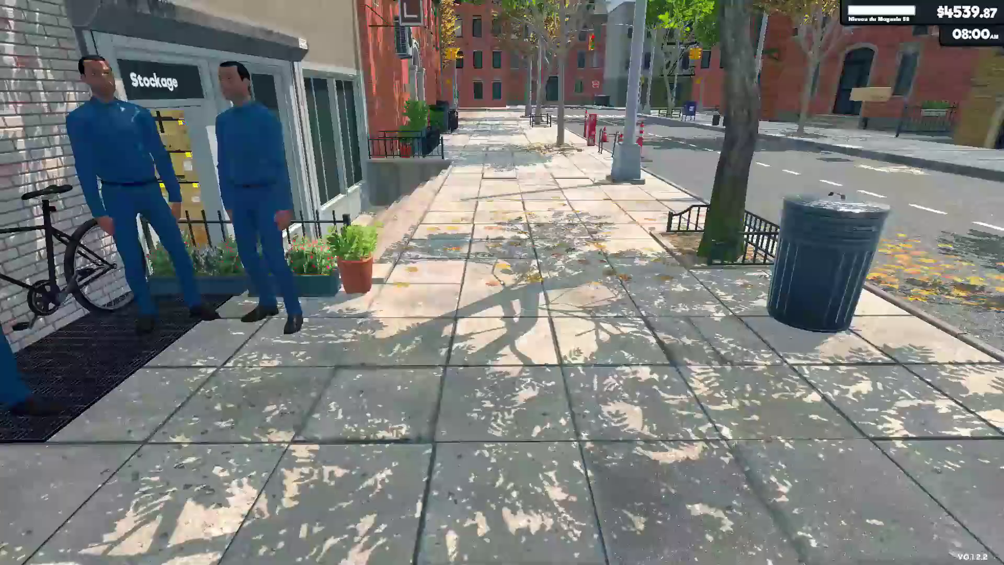
# Open the Marché app on the storage room computer, add one box of Bourlait Lait and view the cart
pyautogui.press('w')
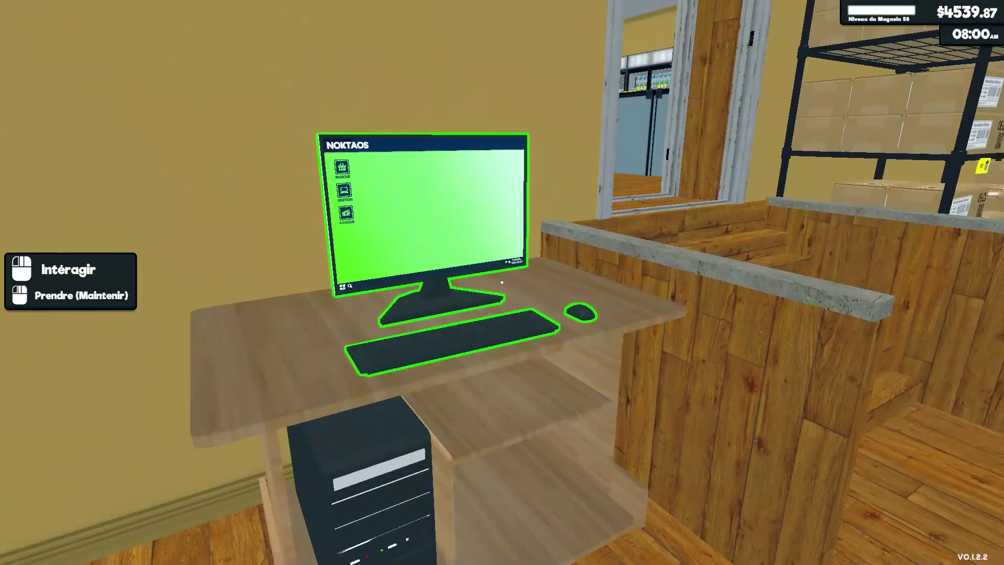
pyautogui.click(502, 282)
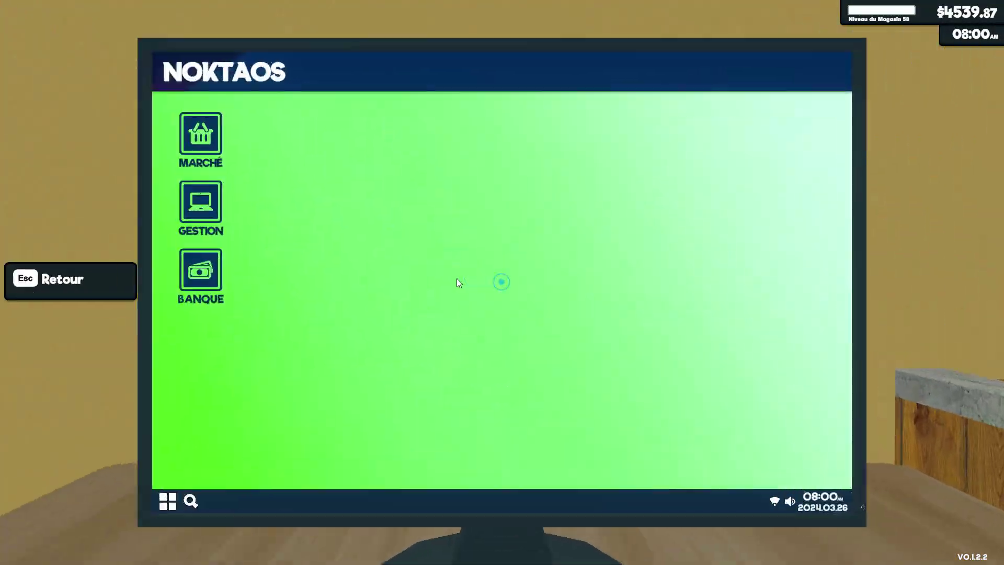
pyautogui.click(211, 135)
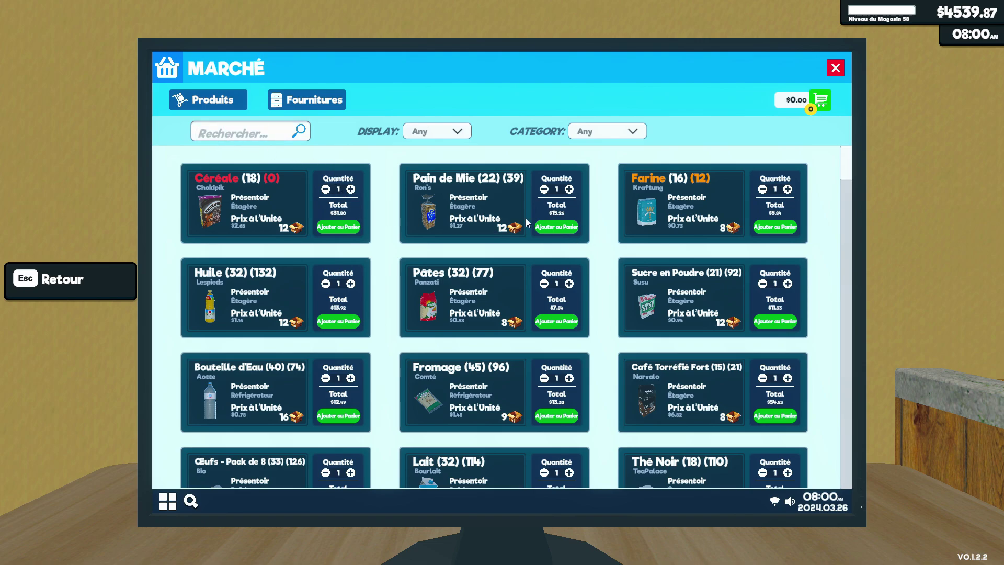
pyautogui.scroll(-3, 516, 376)
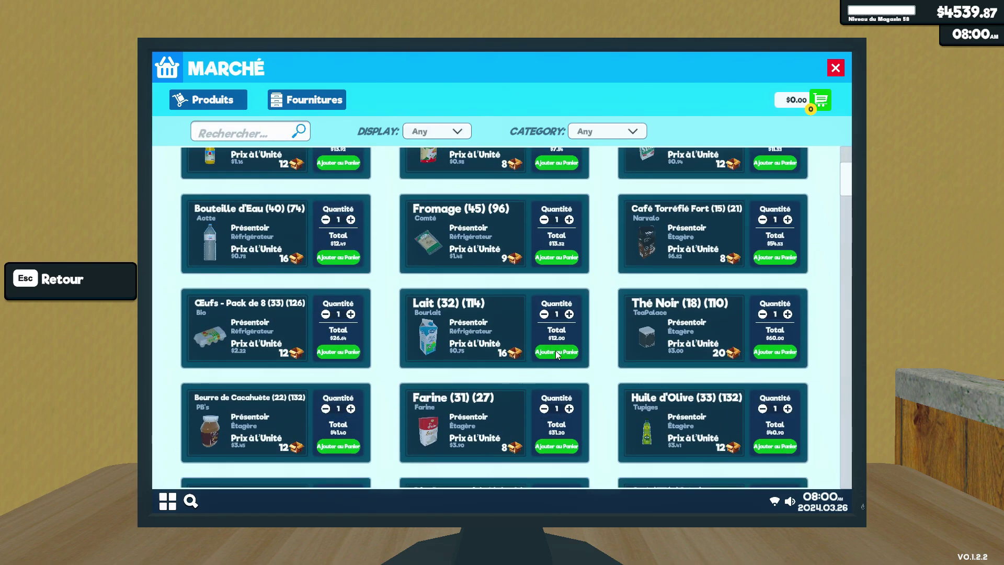
pyautogui.click(556, 351)
pyautogui.click(813, 103)
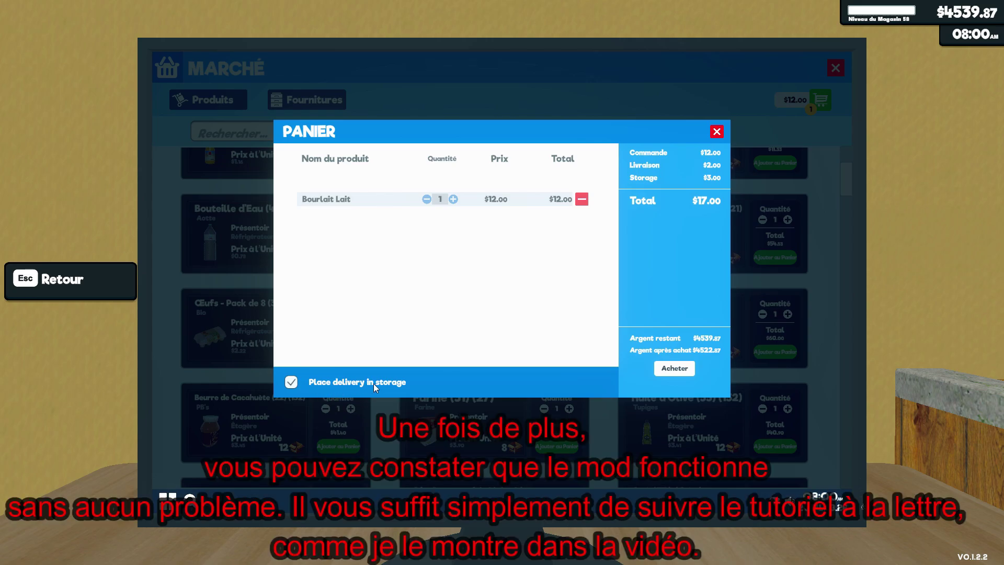
# Turn Place delivery in storage off and back on, buy the milk order and leave the computer
pyautogui.click(292, 383)
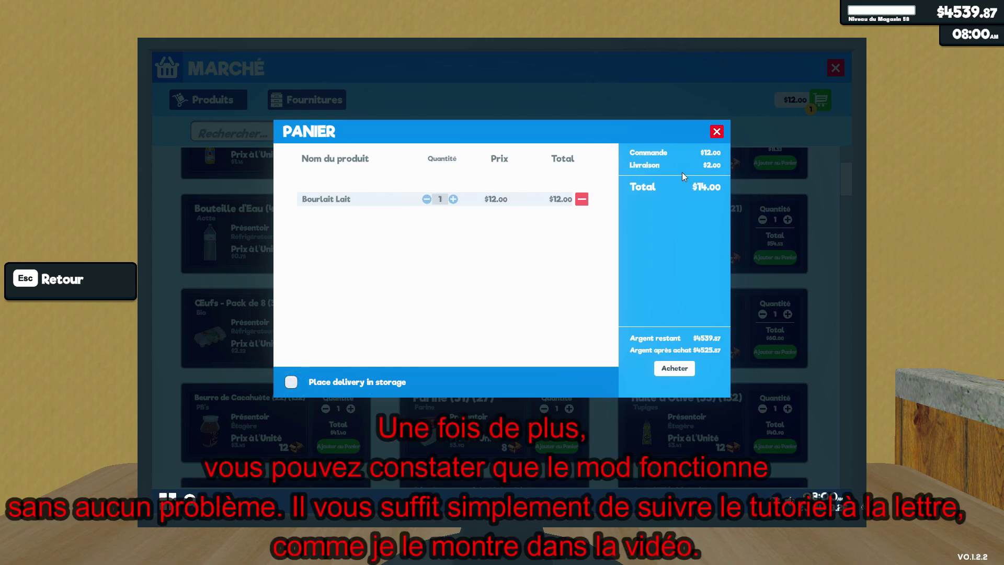
pyautogui.click(291, 382)
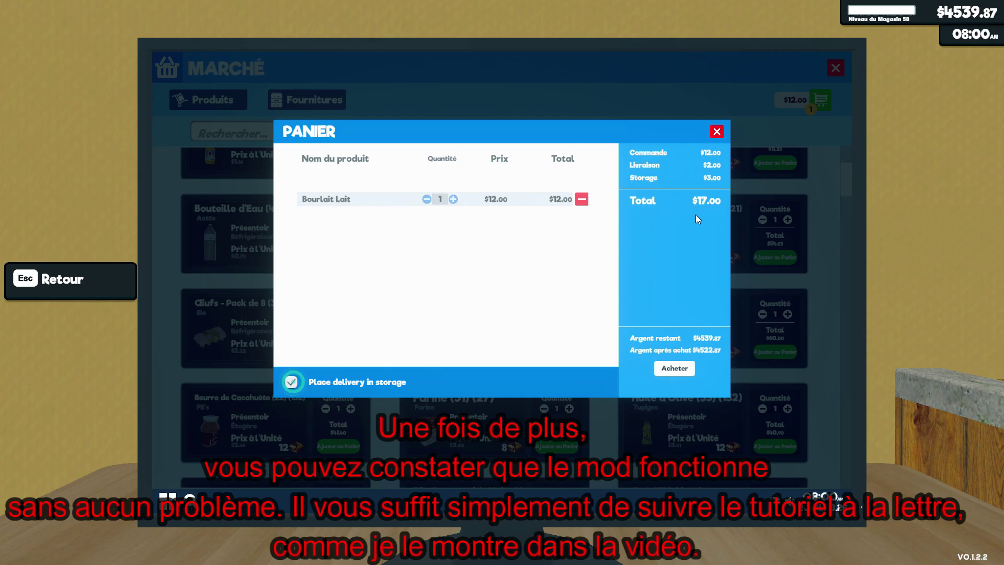
pyautogui.click(680, 368)
pyautogui.press('Escape')
# Look outside the storage entrance and inspect the storage room shelves for the delivery
pyautogui.press('w')
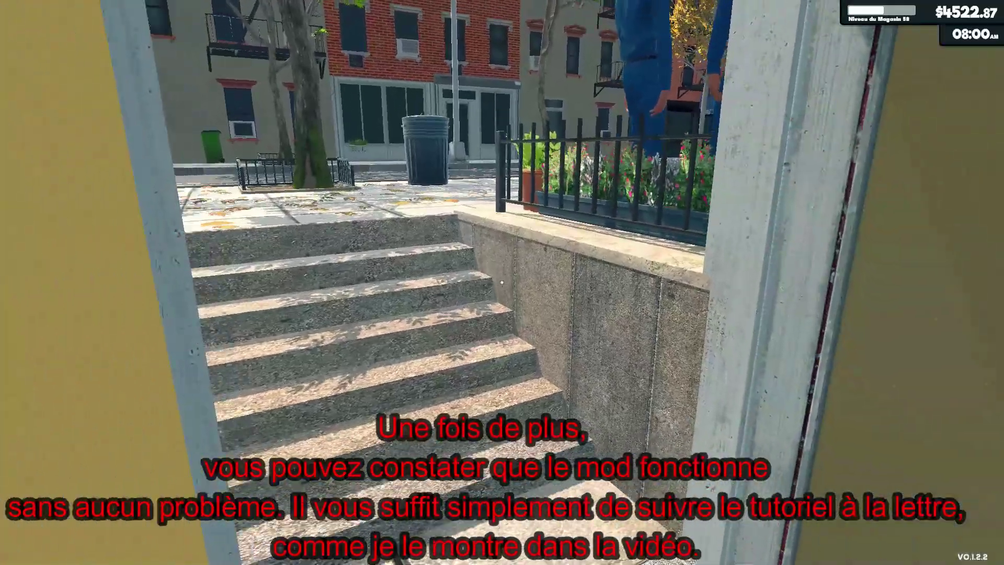
pyautogui.press('w')
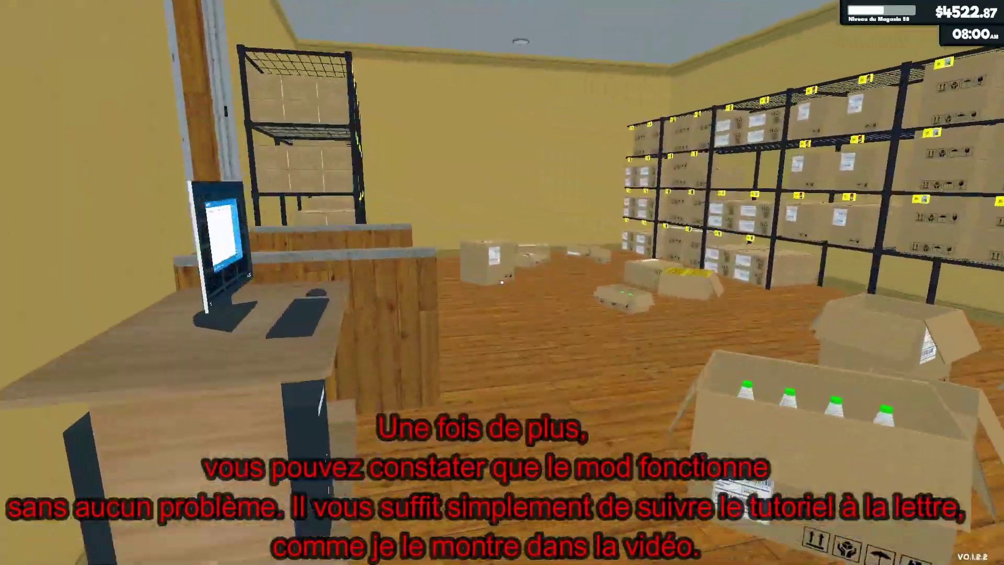
pyautogui.press('w')
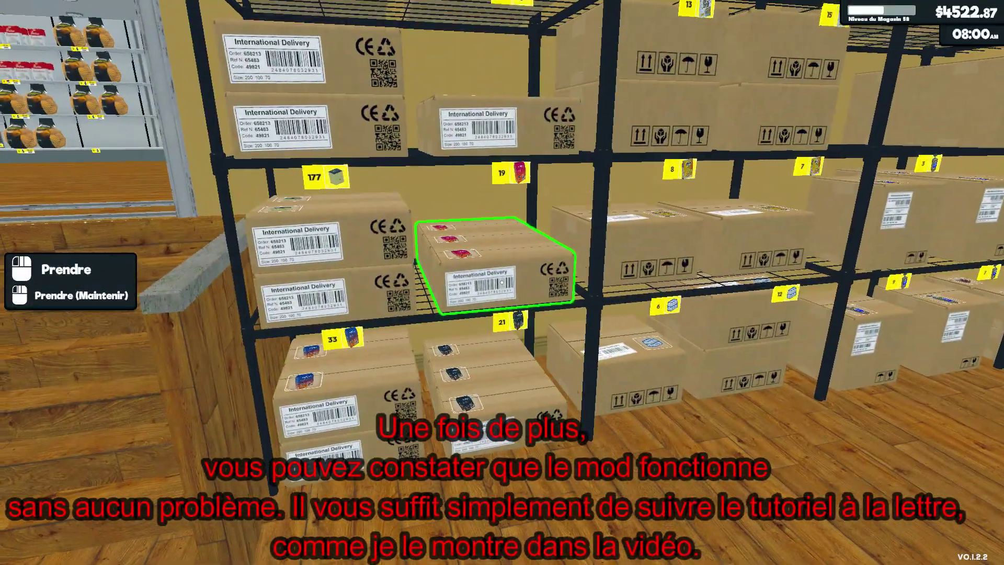
pyautogui.press('w')
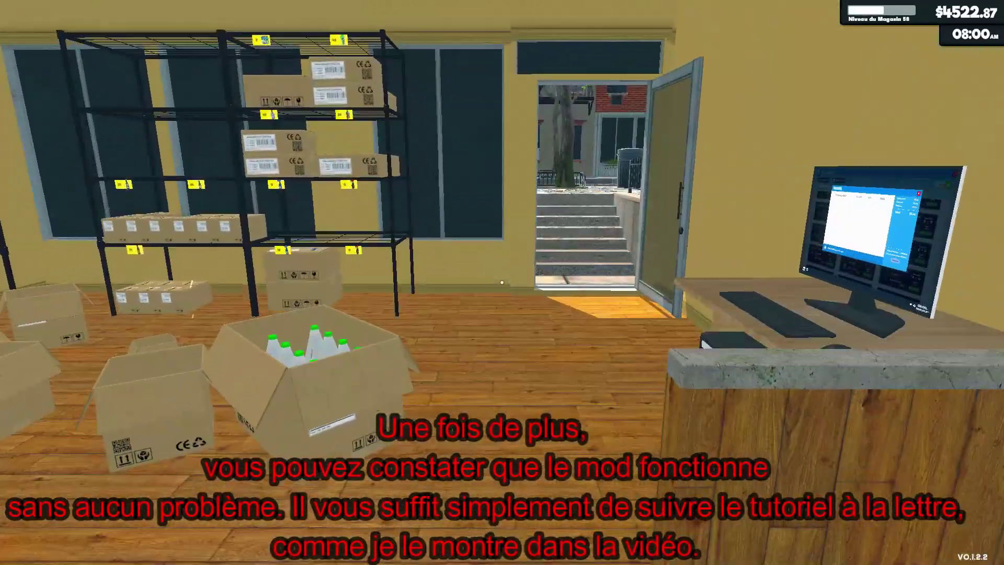
# Search the in-game market for "caf" and buy one box of Café Torréfié Léger with delivery placed in storage
pyautogui.click(503, 282)
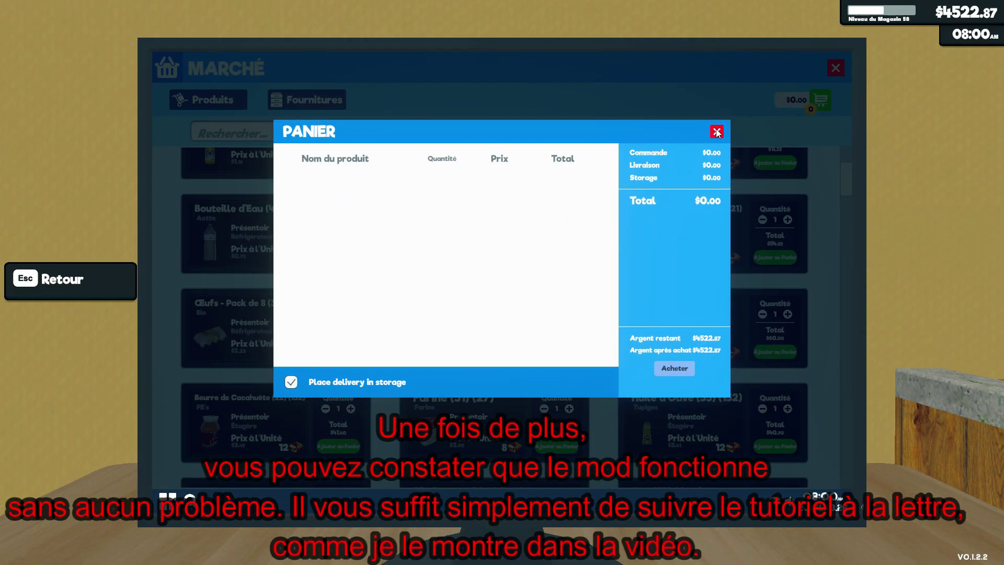
pyautogui.click(716, 132)
pyautogui.click(247, 135)
pyautogui.write('caf')
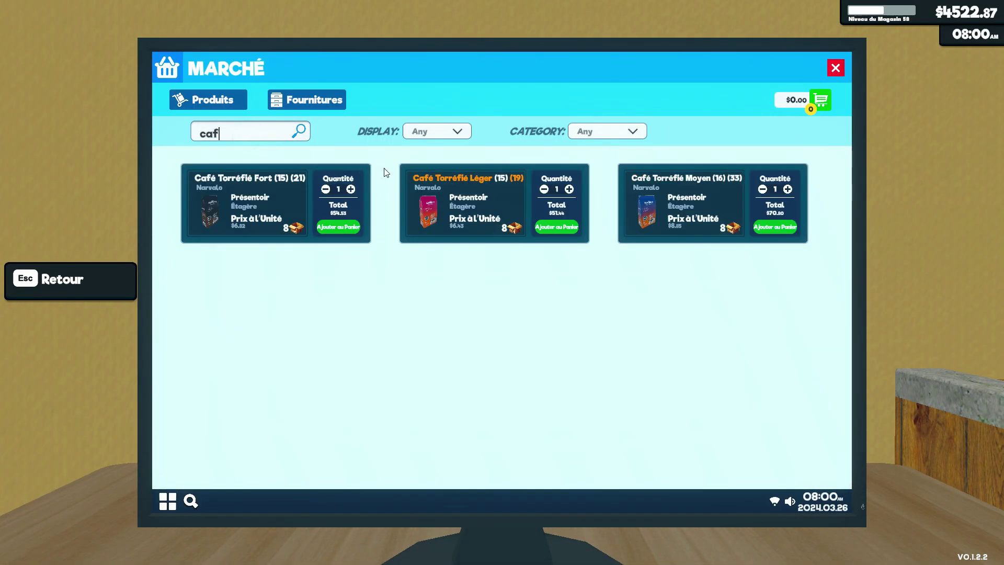
pyautogui.click(557, 226)
pyautogui.click(821, 99)
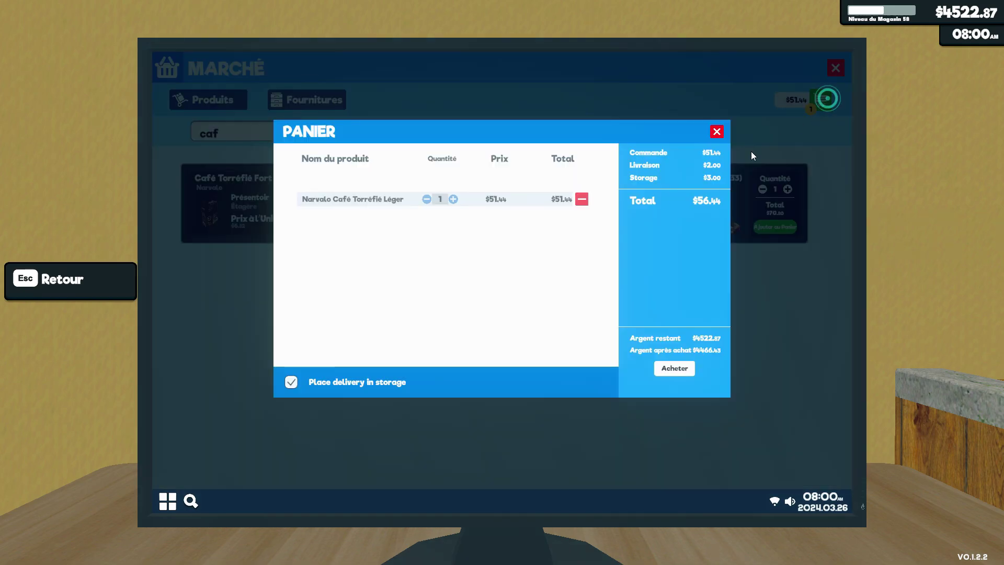
pyautogui.click(675, 368)
pyautogui.press('Escape')
# Check the Café Torréfié Léger boxes on the storage shelf and quit the game to the desktop
pyautogui.press('w')
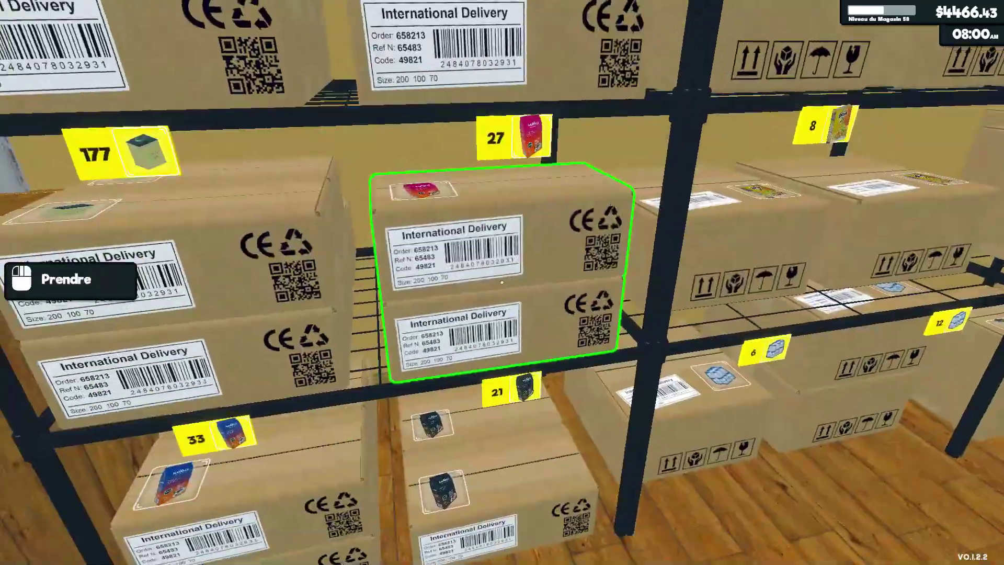
pyautogui.press('Escape')
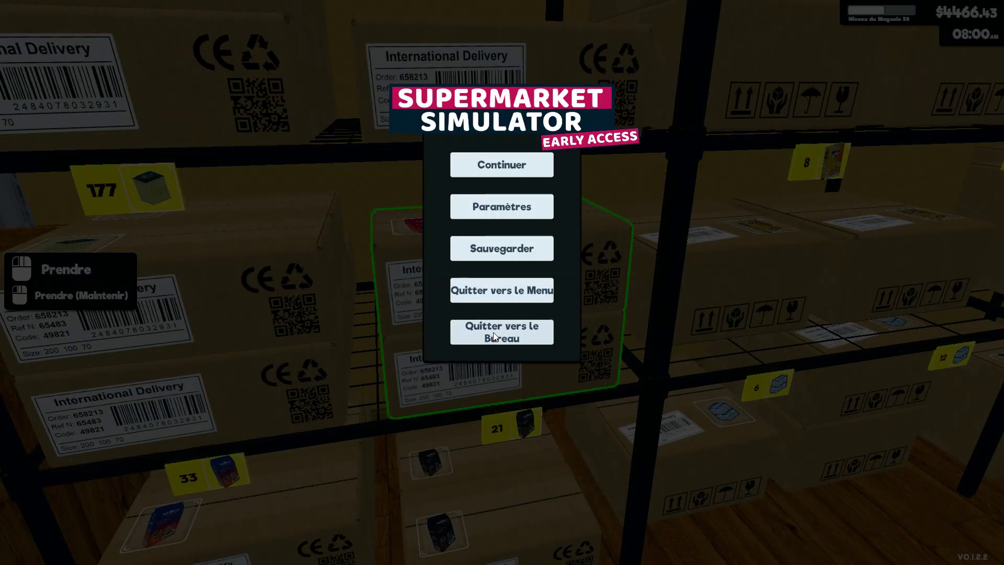
pyautogui.click(493, 332)
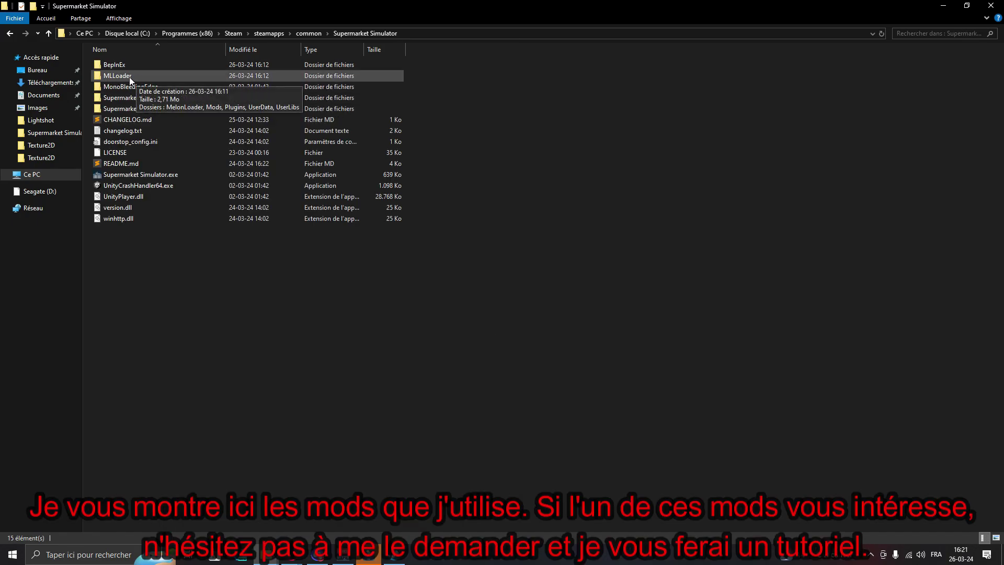
# Review the installed mods in the game's MLLoader\Mods folder and in its BepInEx\plugins folder
pyautogui.doubleClick(129, 76)
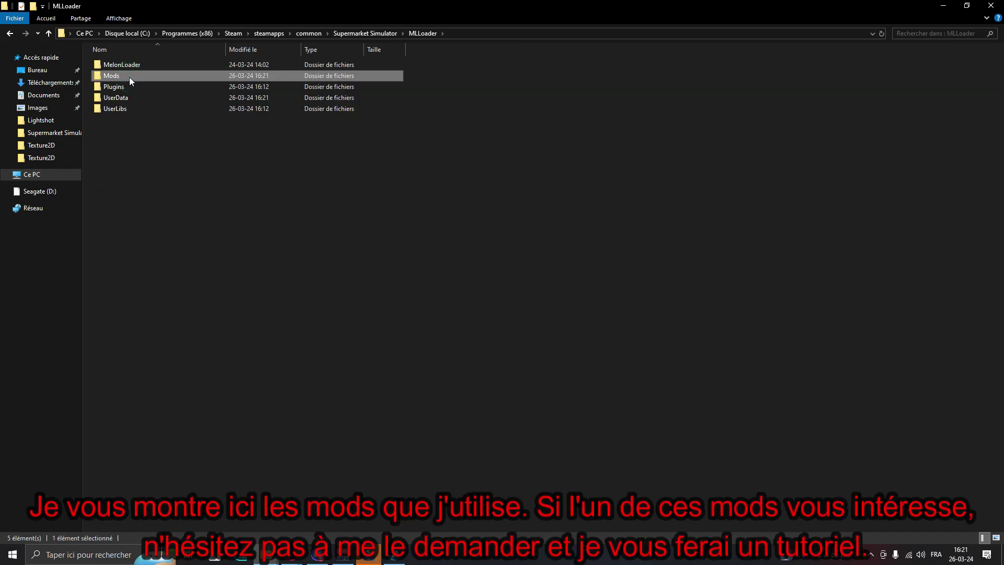
pyautogui.doubleClick(129, 77)
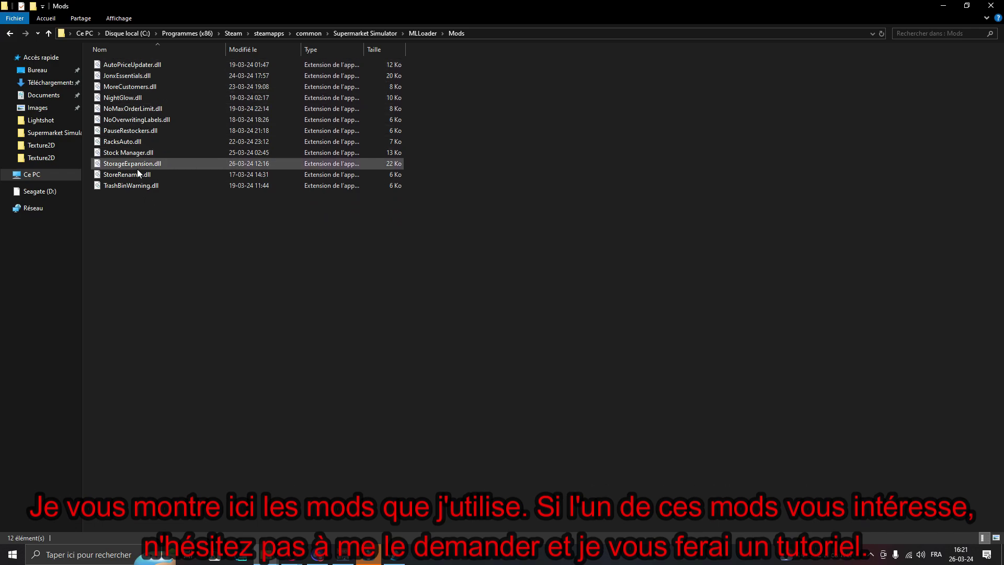
pyautogui.hotkey('alt', 'Left')
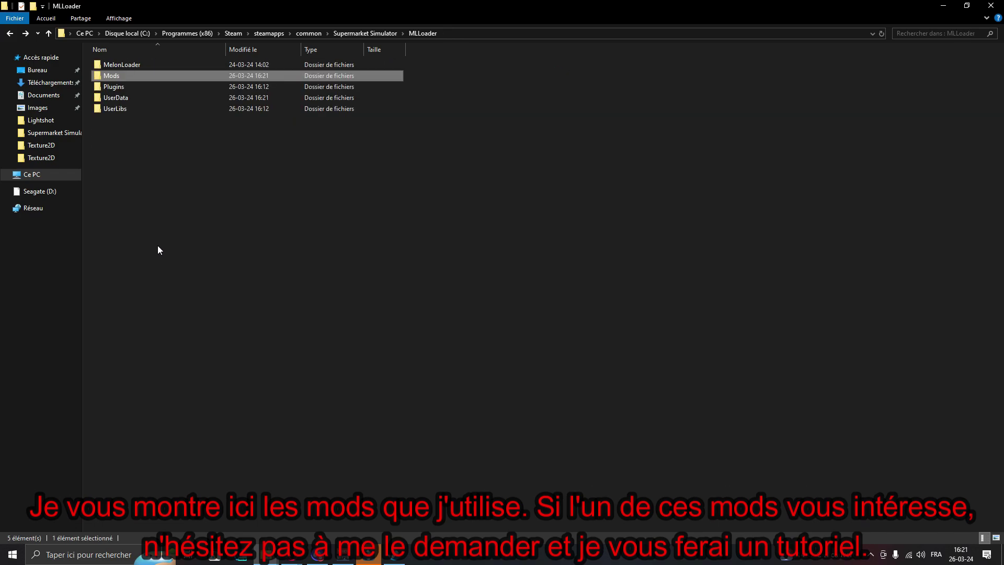
pyautogui.hotkey('alt', 'Left')
pyautogui.doubleClick(130, 62)
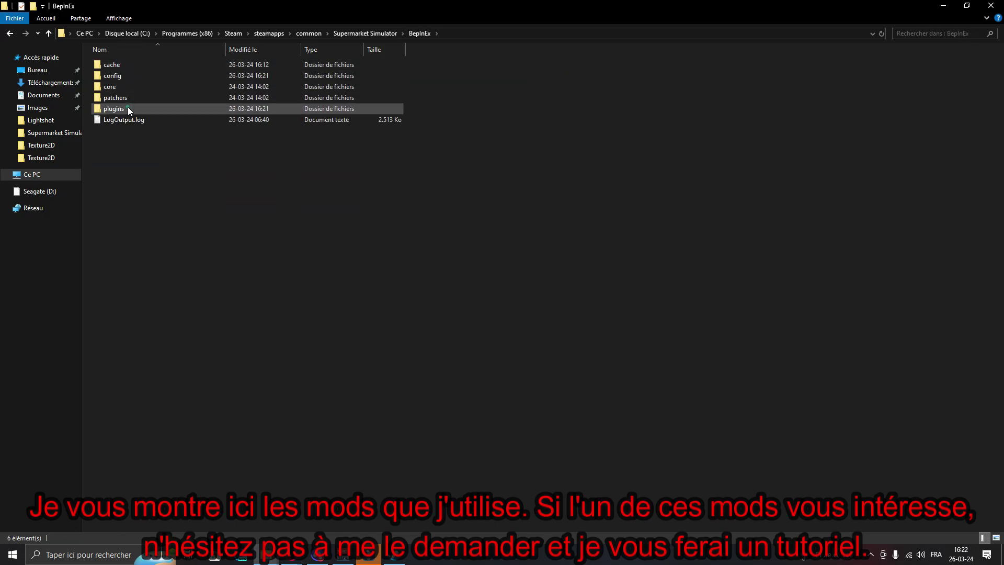
pyautogui.doubleClick(127, 108)
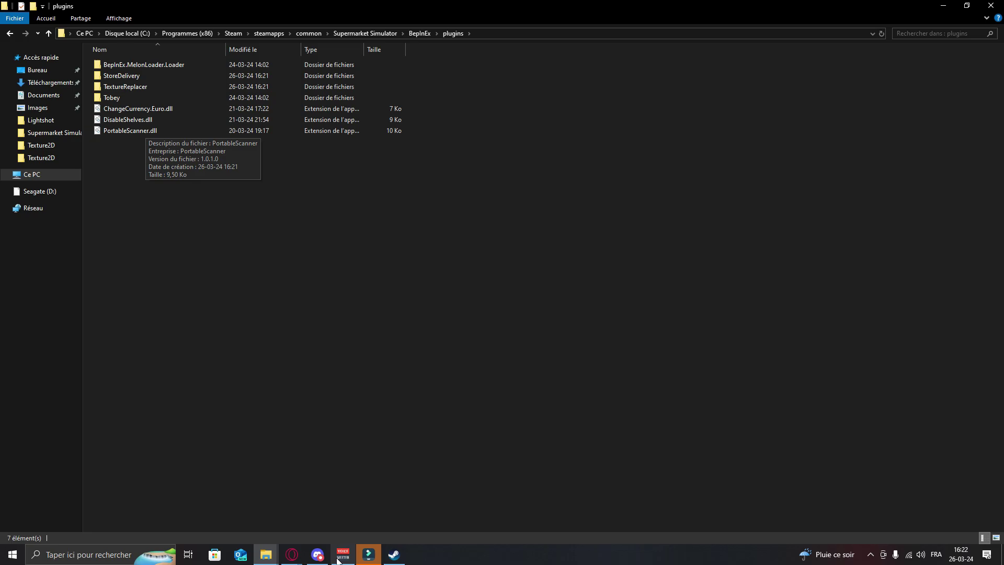
# Launch Supermarket Simulator from the Windows search and continue the saved game
pyautogui.click(105, 556)
pyautogui.write('su')
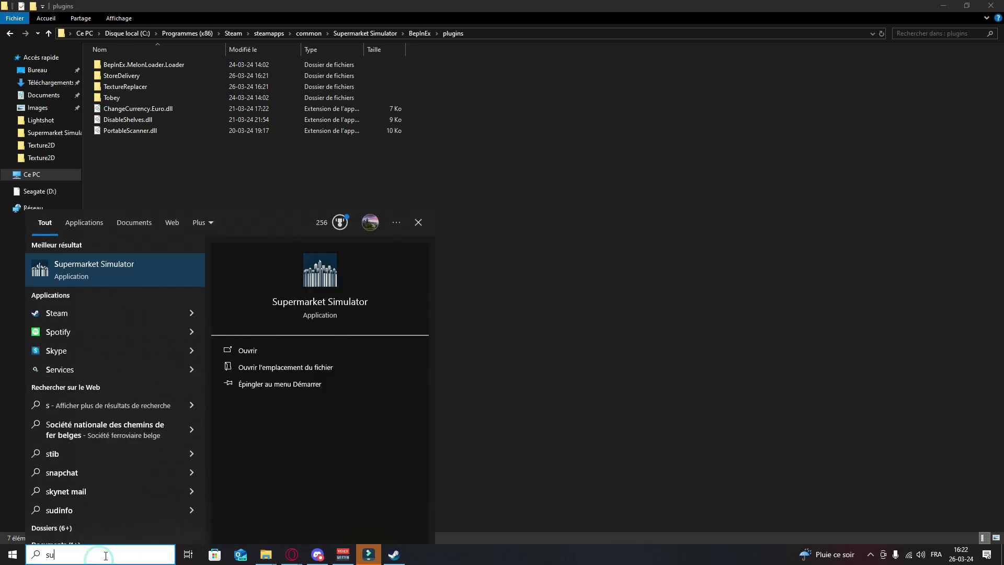
pyautogui.write('p')
pyautogui.click(151, 268)
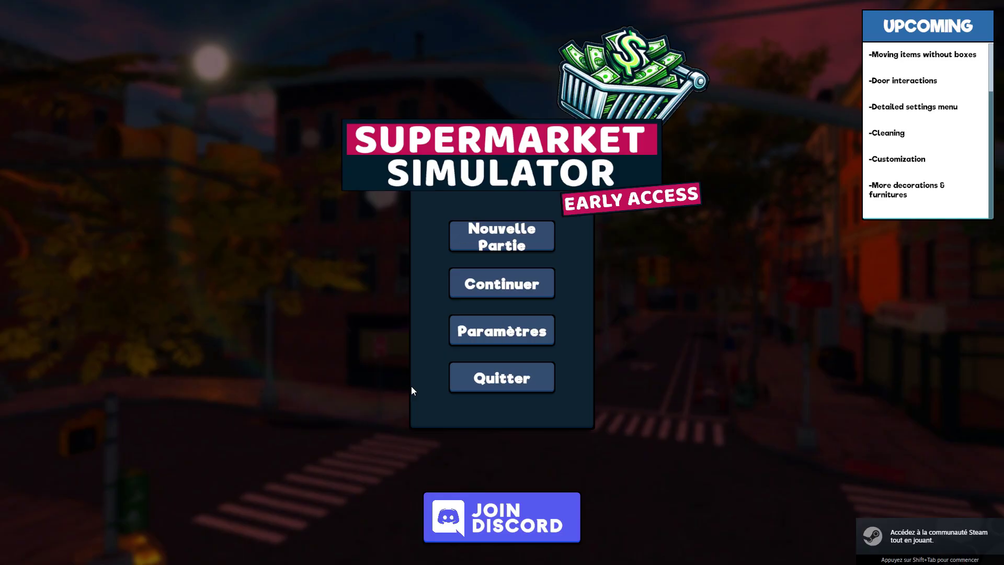
pyautogui.click(475, 285)
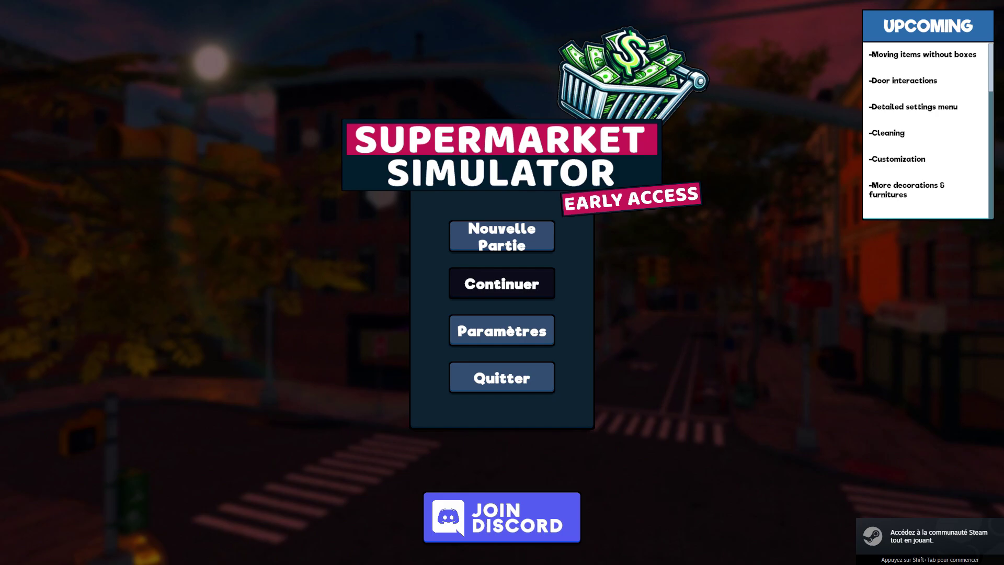
# Examine the storefront sign and the retextured floor at the store entrance
pyautogui.press('w')
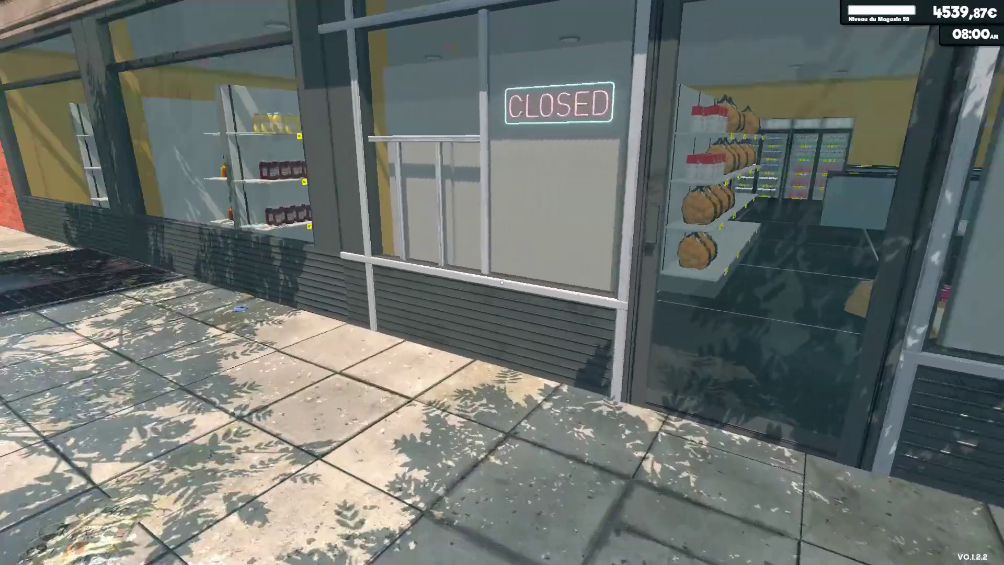
pyautogui.press('w')
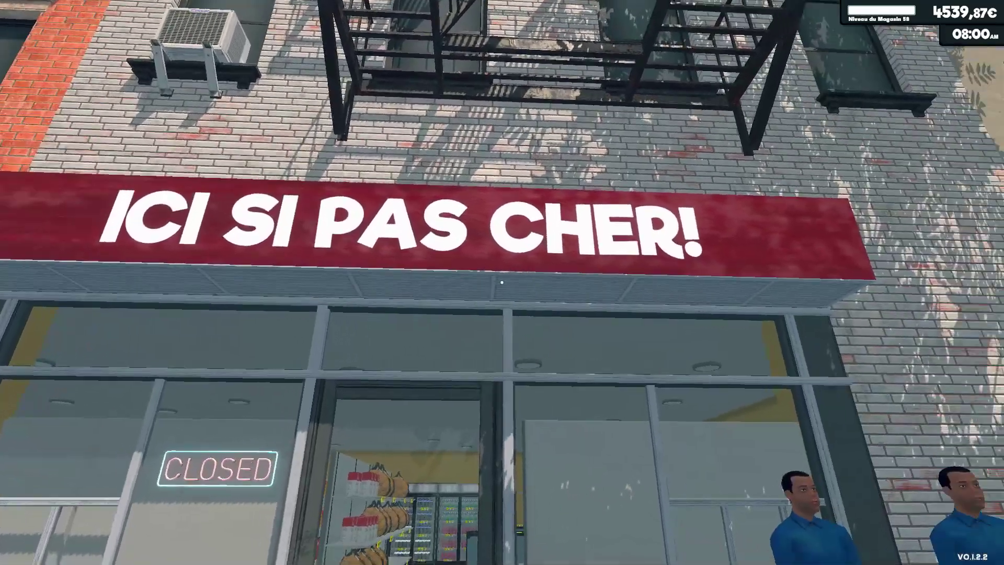
pyautogui.press('w')
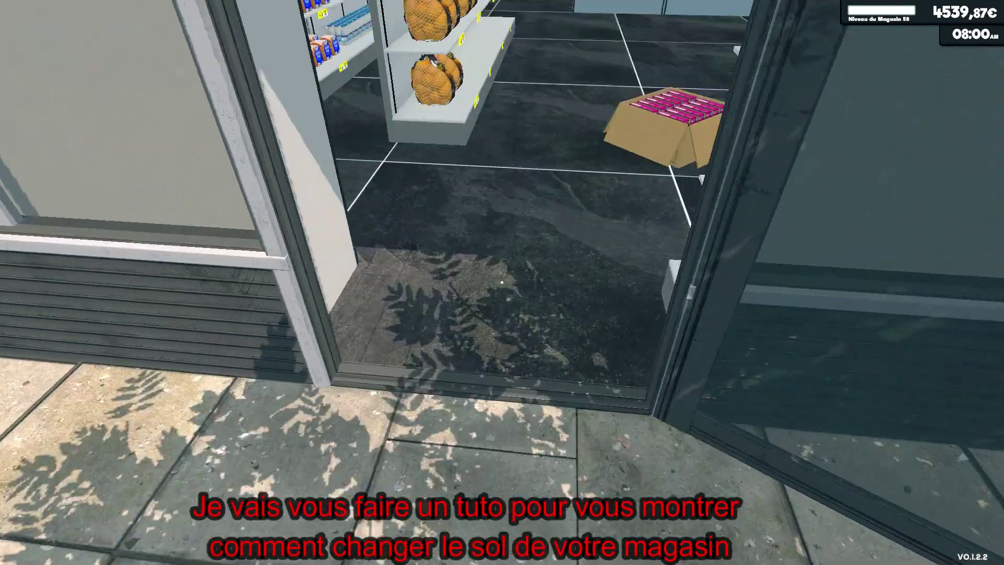
pyautogui.press('w')
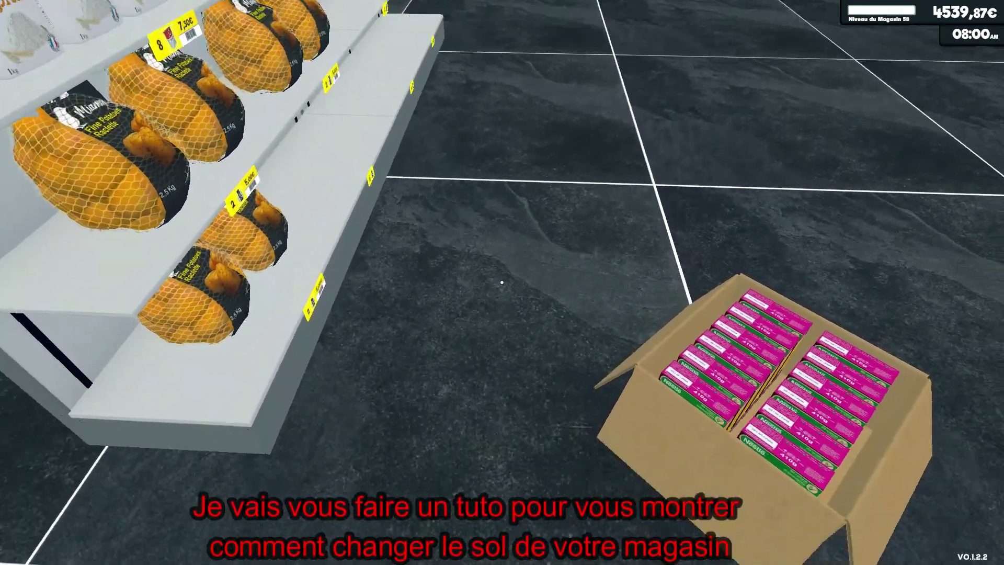
# Inspect the branded cereal boxes, their price labels and the other product shelves inside the store
pyautogui.press('w')
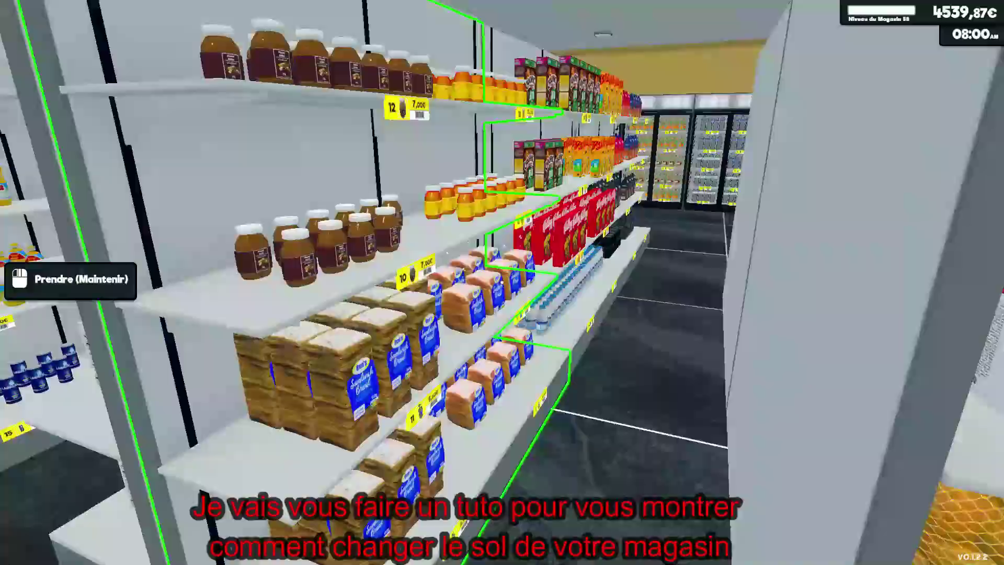
pyautogui.press('w')
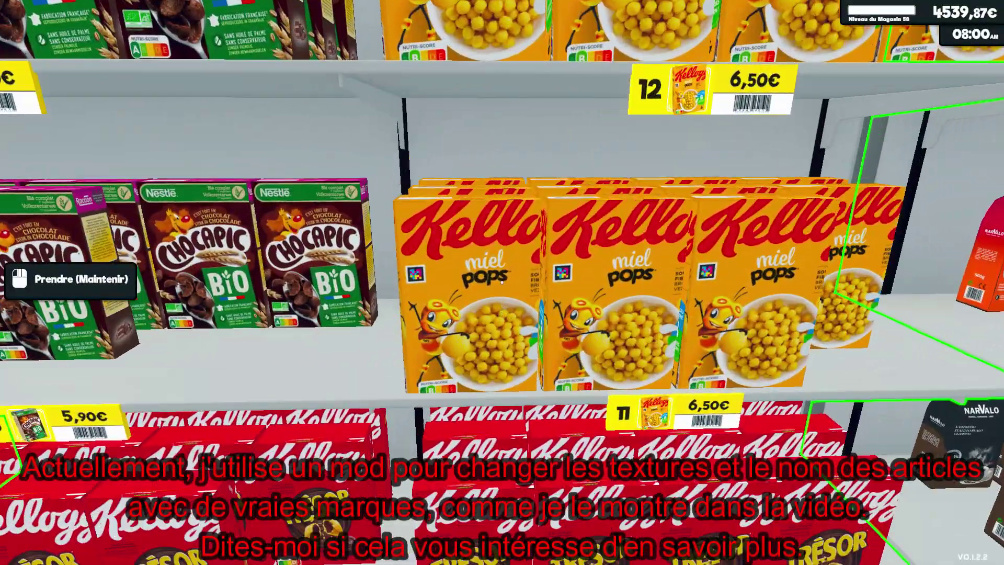
pyautogui.press('w')
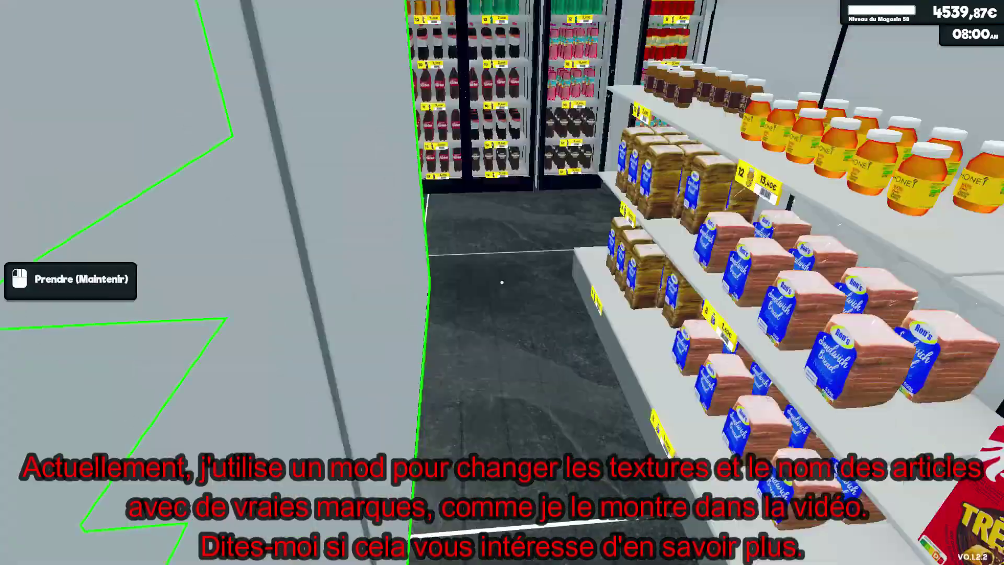
pyautogui.press('s')
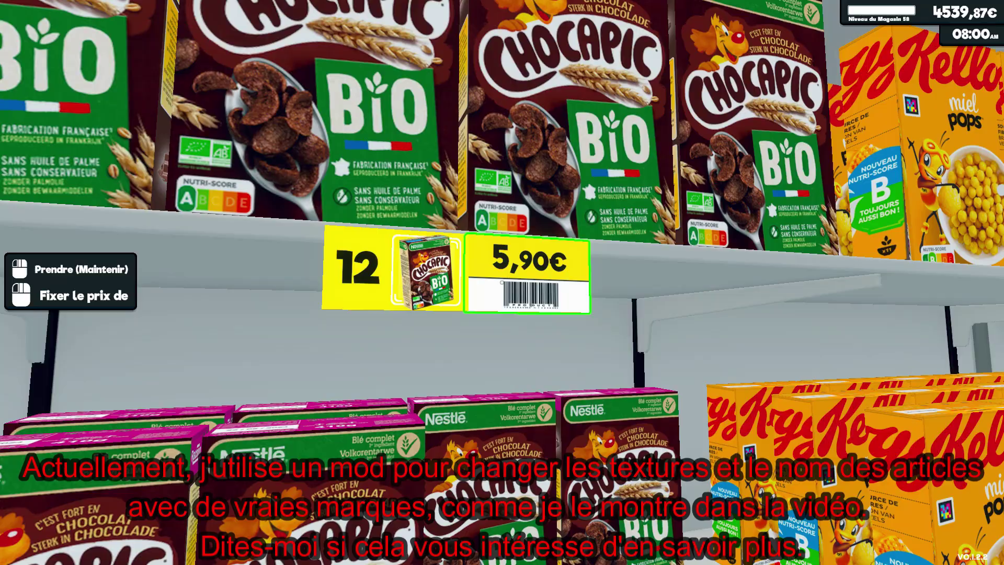
pyautogui.press('w')
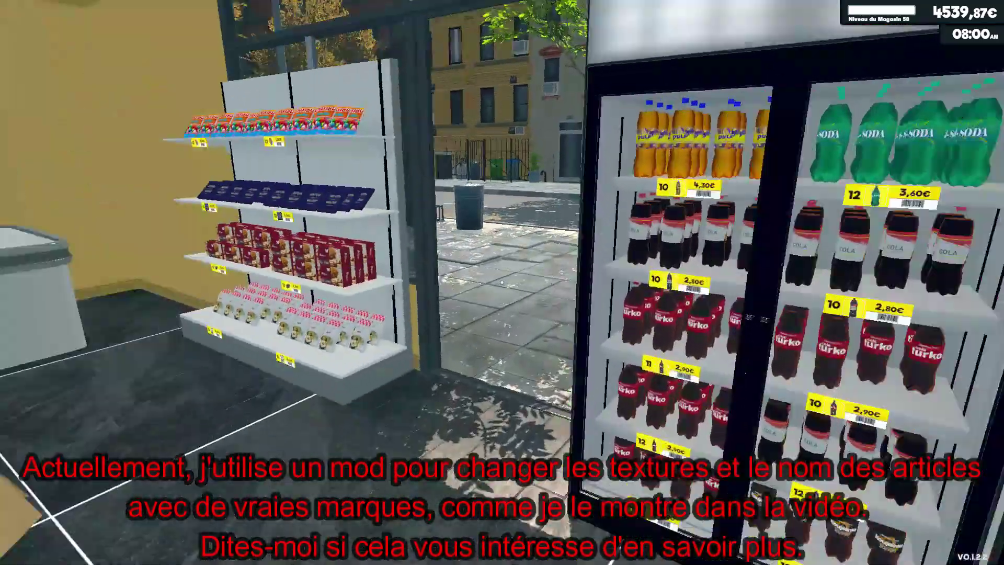
# Enter the storage room and look over its stocked racks and the boxes on the floor
pyautogui.press('w')
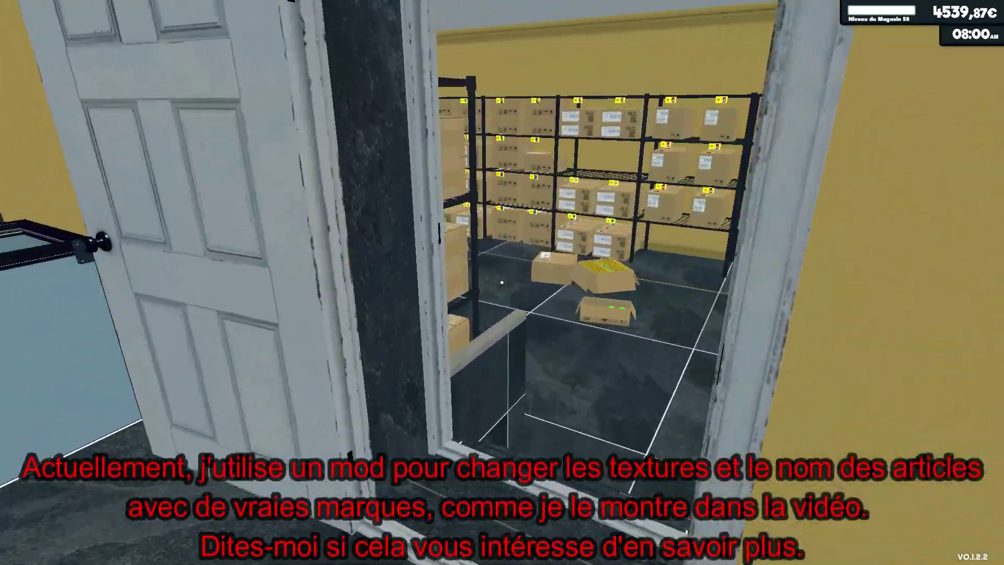
pyautogui.press('w')
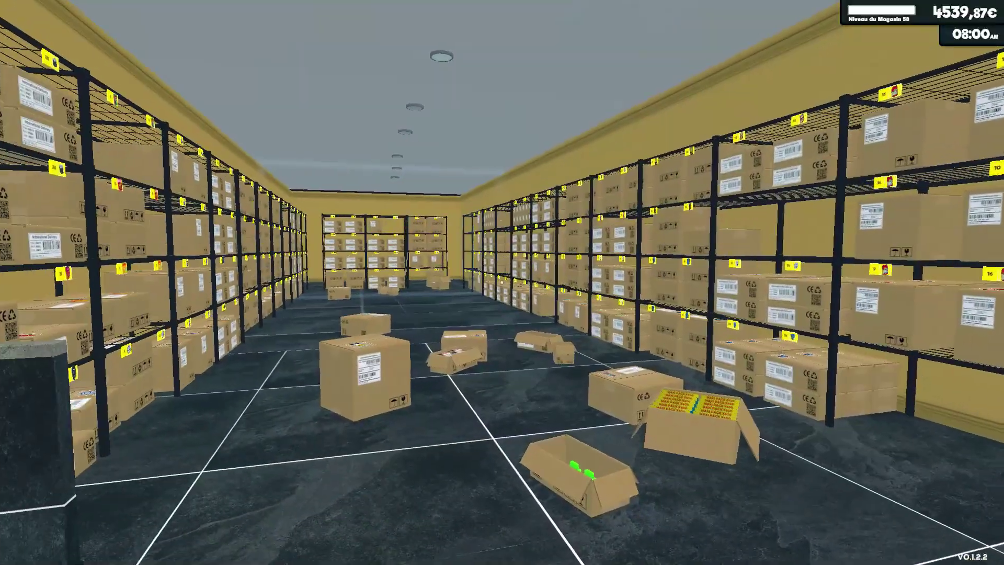
pyautogui.press('w')
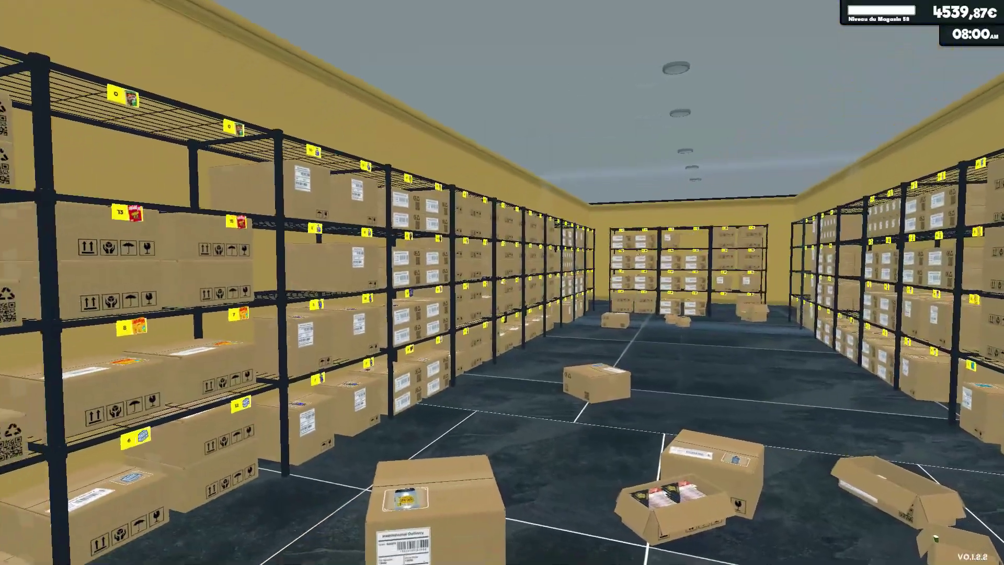
pyautogui.press('w')
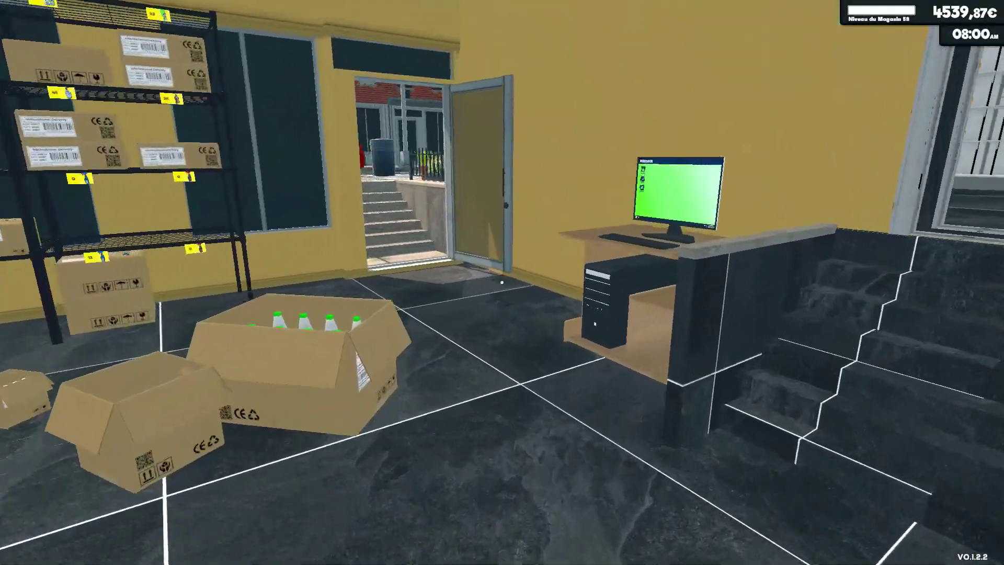
# Search the in-game computer's market for "miel pop", then close the market and leave the computer
pyautogui.press('w')
pyautogui.click(502, 283)
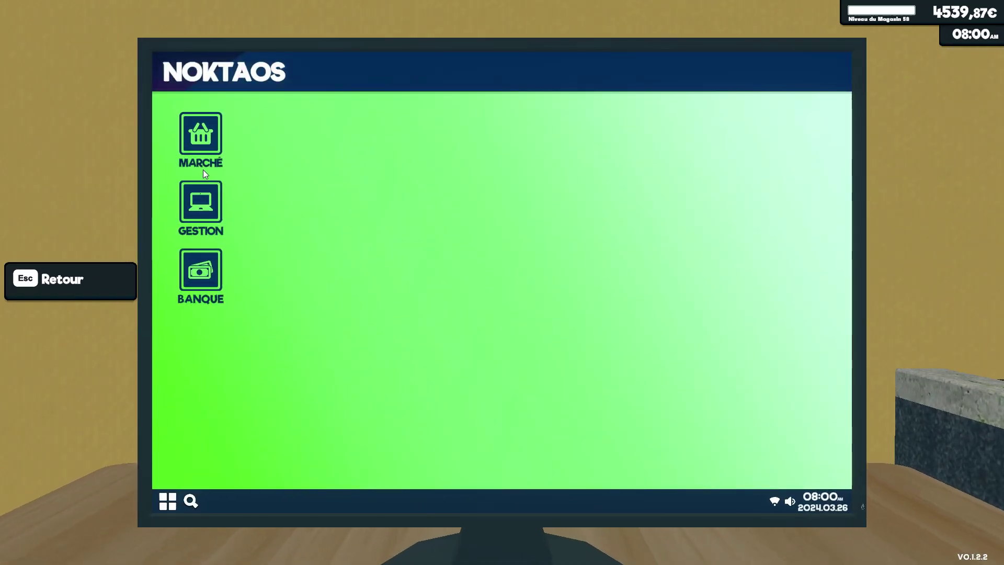
pyautogui.click(207, 139)
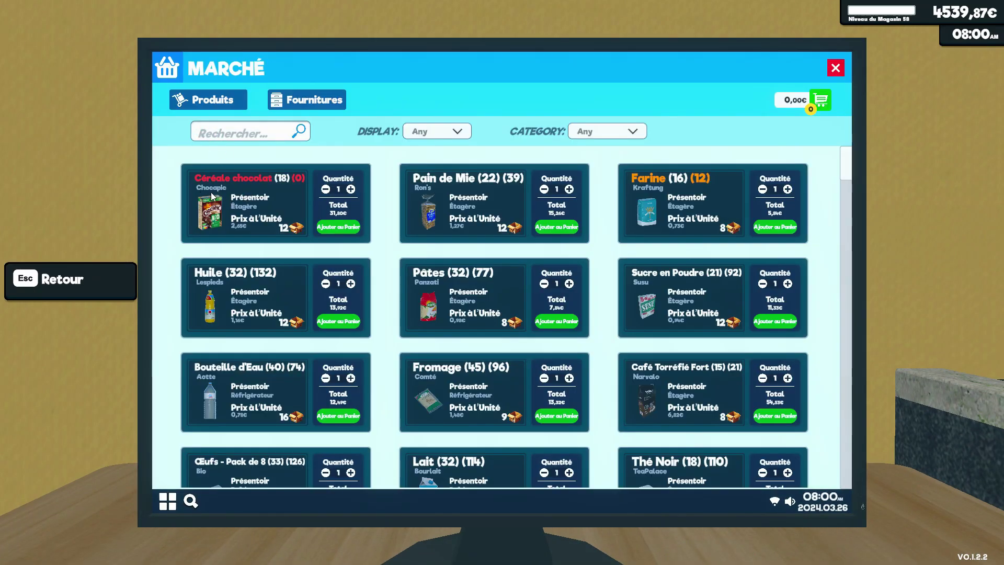
pyautogui.click(245, 131)
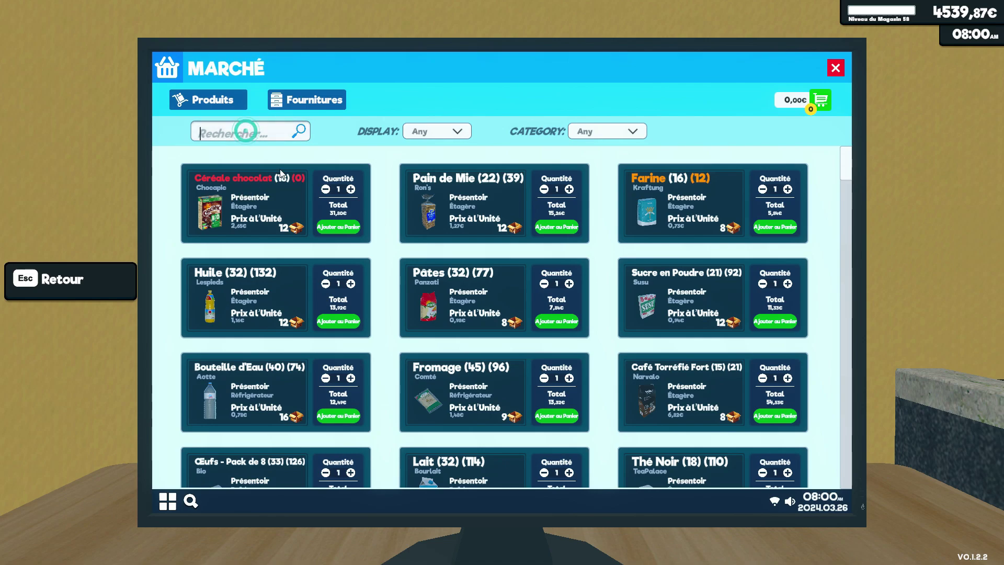
pyautogui.write('miel pop')
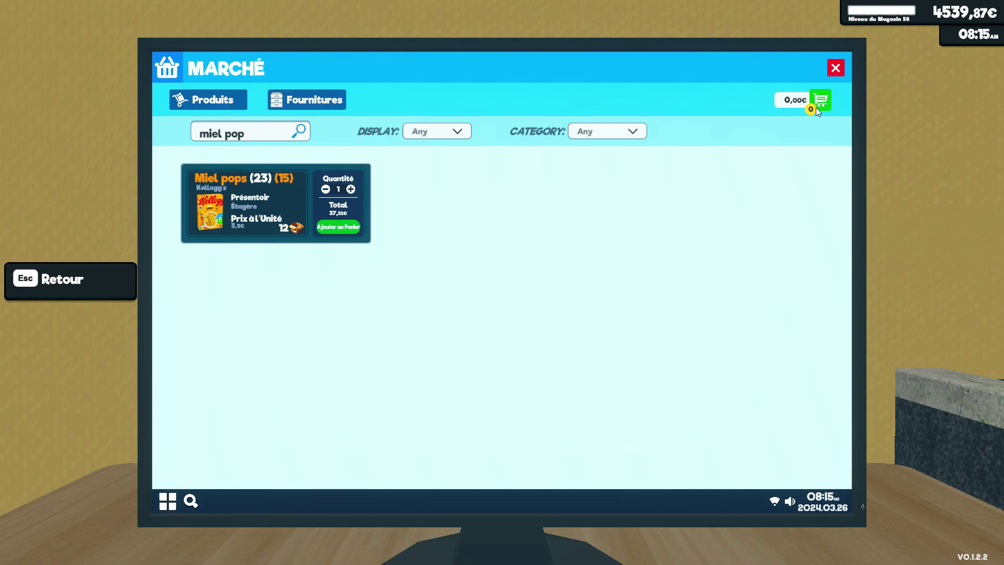
pyautogui.click(838, 71)
pyautogui.press('Escape')
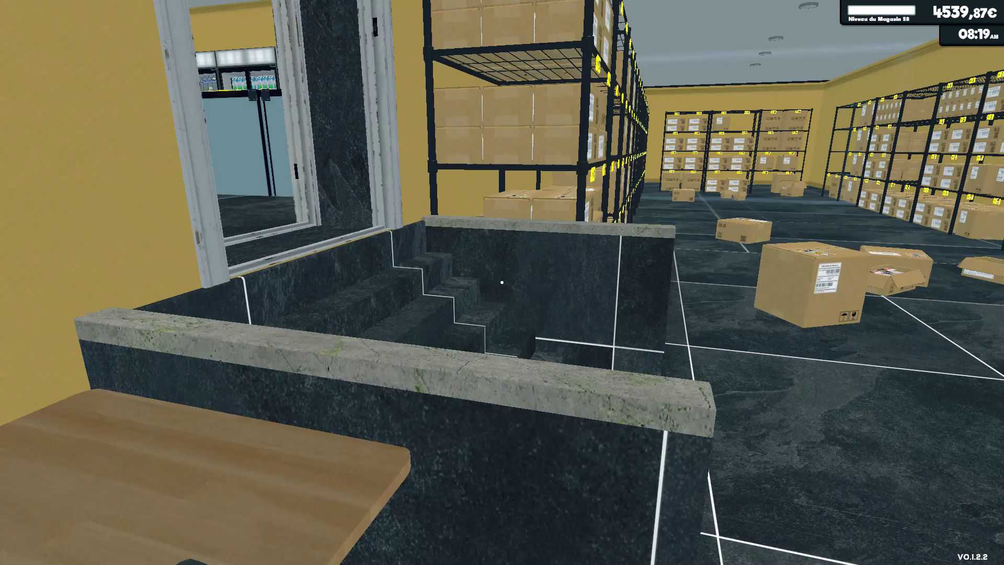
# Quit the game to the desktop and return to the main Supermarket Simulator folder in File Explorer
pyautogui.press('w')
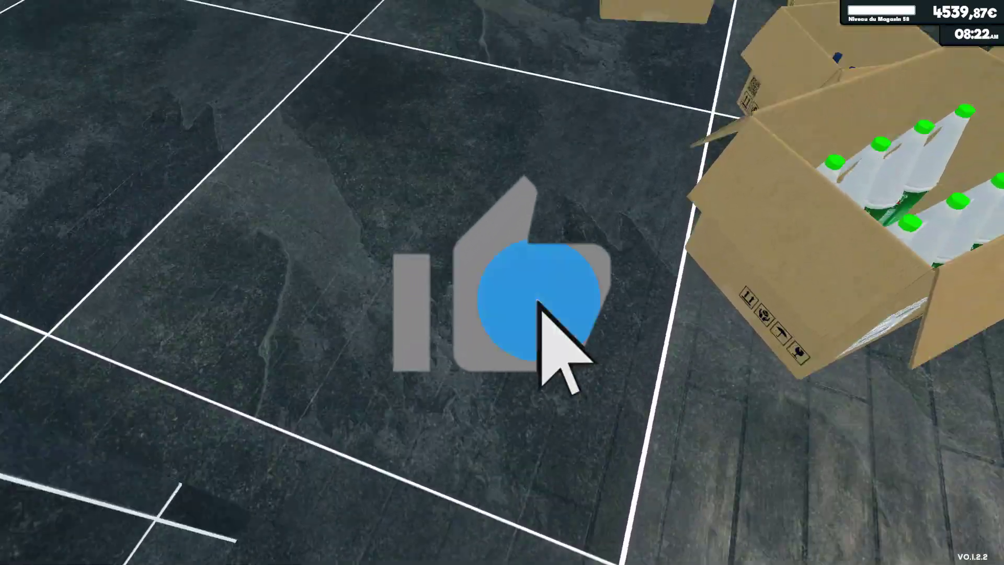
pyautogui.press('w')
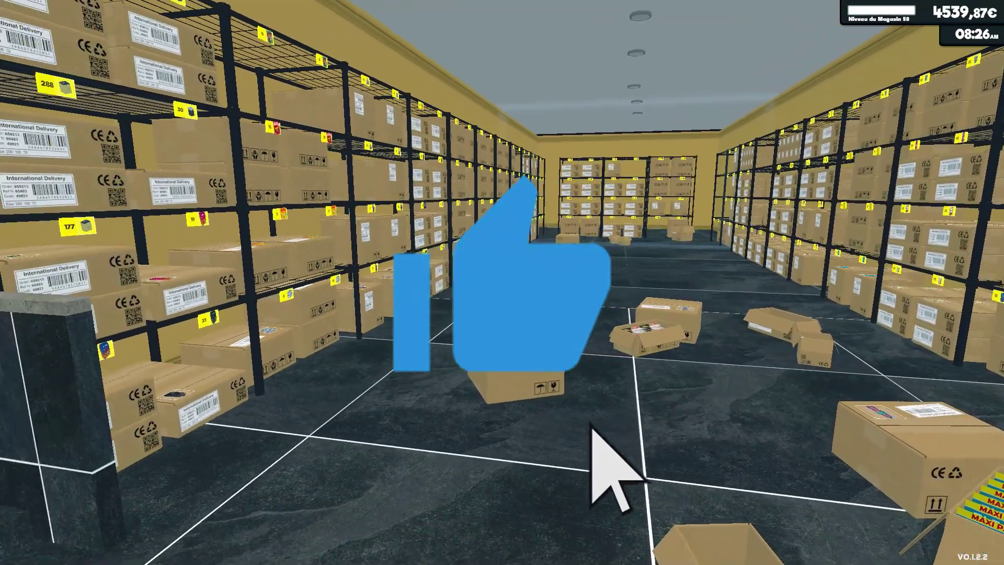
pyautogui.press('Escape')
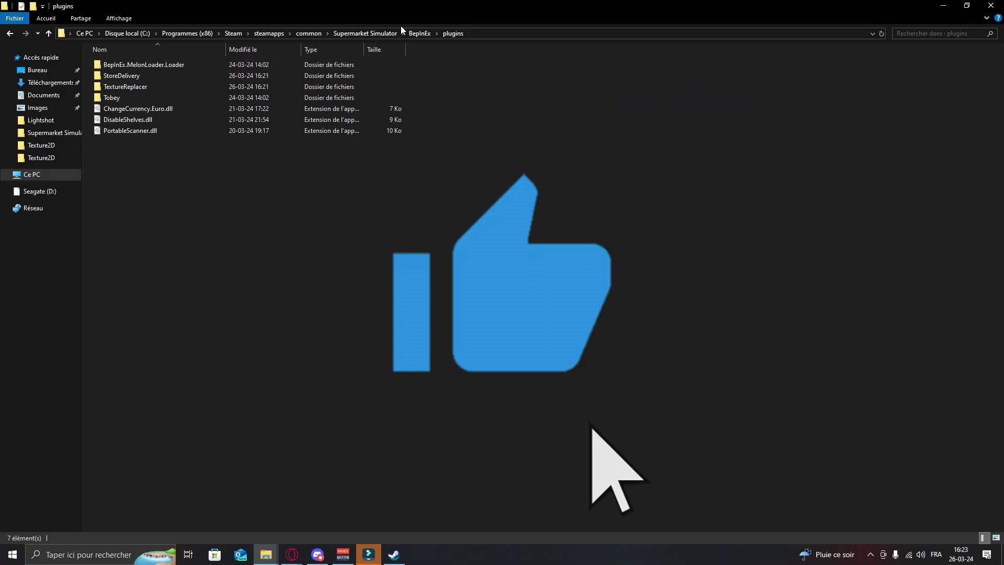
pyautogui.click(361, 32)
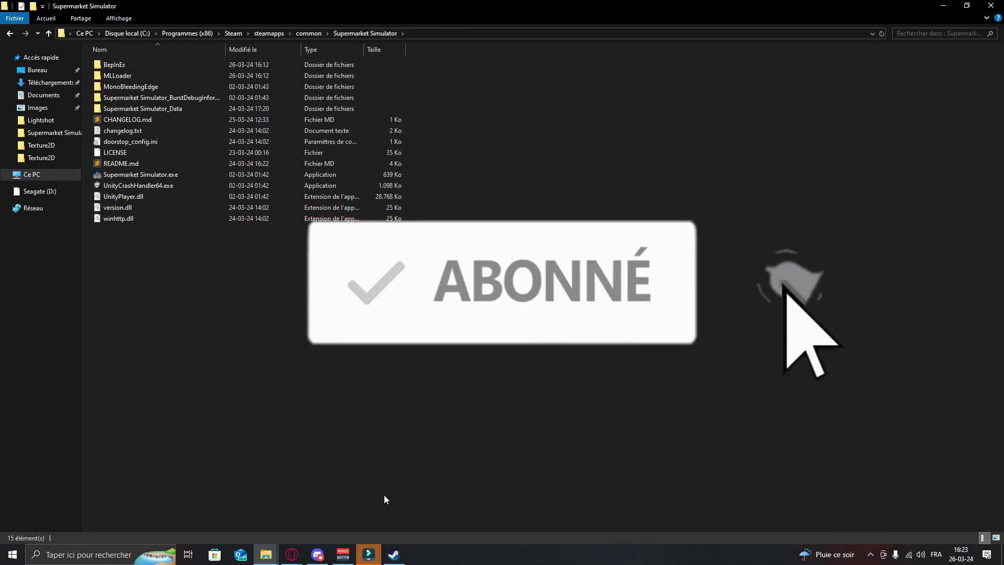
pyautogui.moveTo(379, 550)
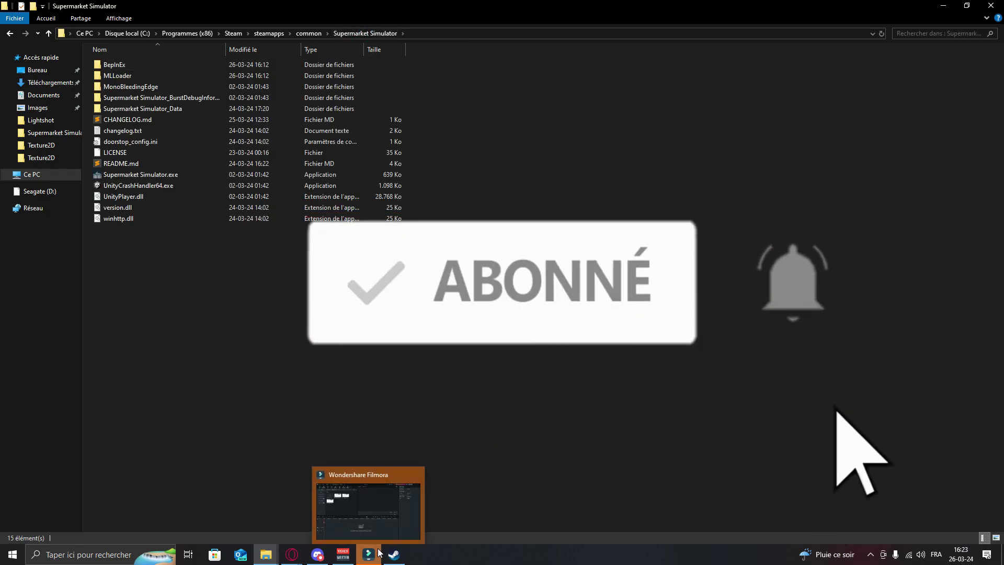